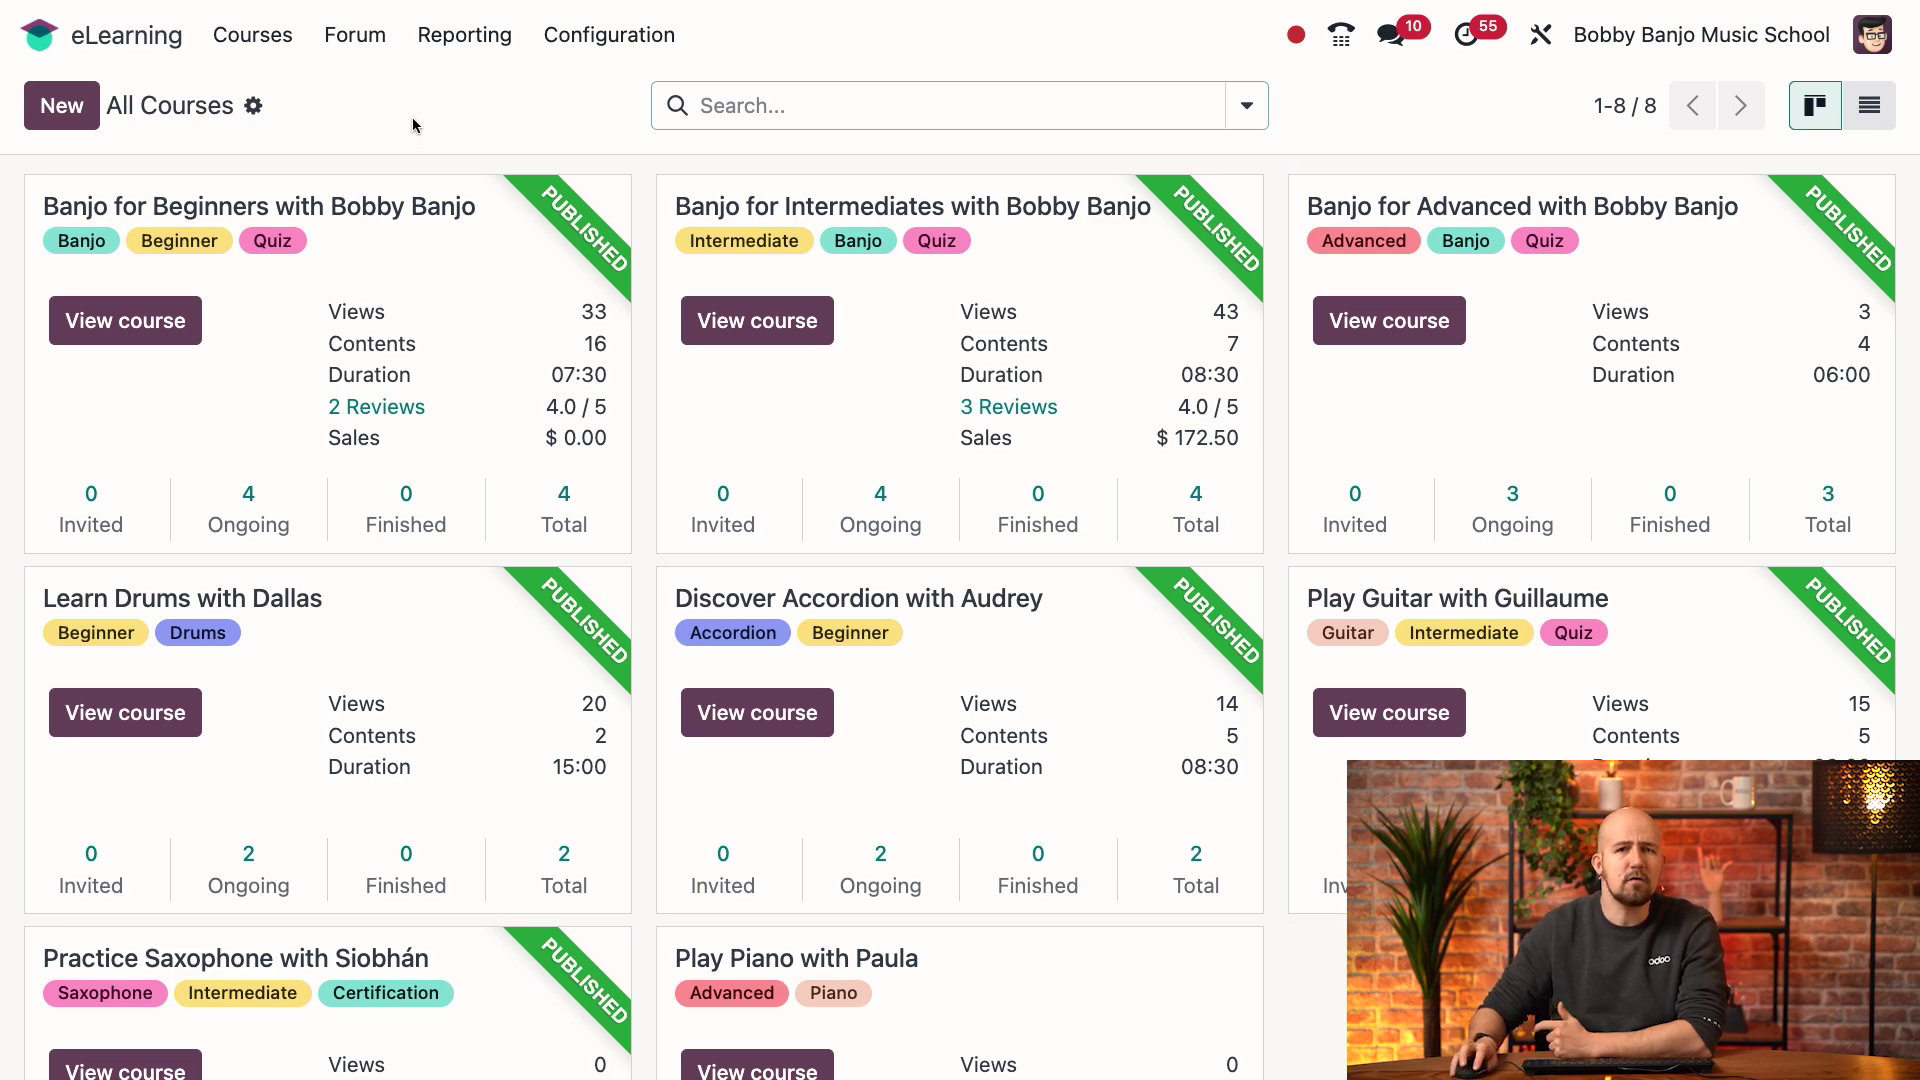
# Open the Banjo for Beginners course and scroll through its chapters and lessons to Add Content.
pyautogui.click(358, 210)
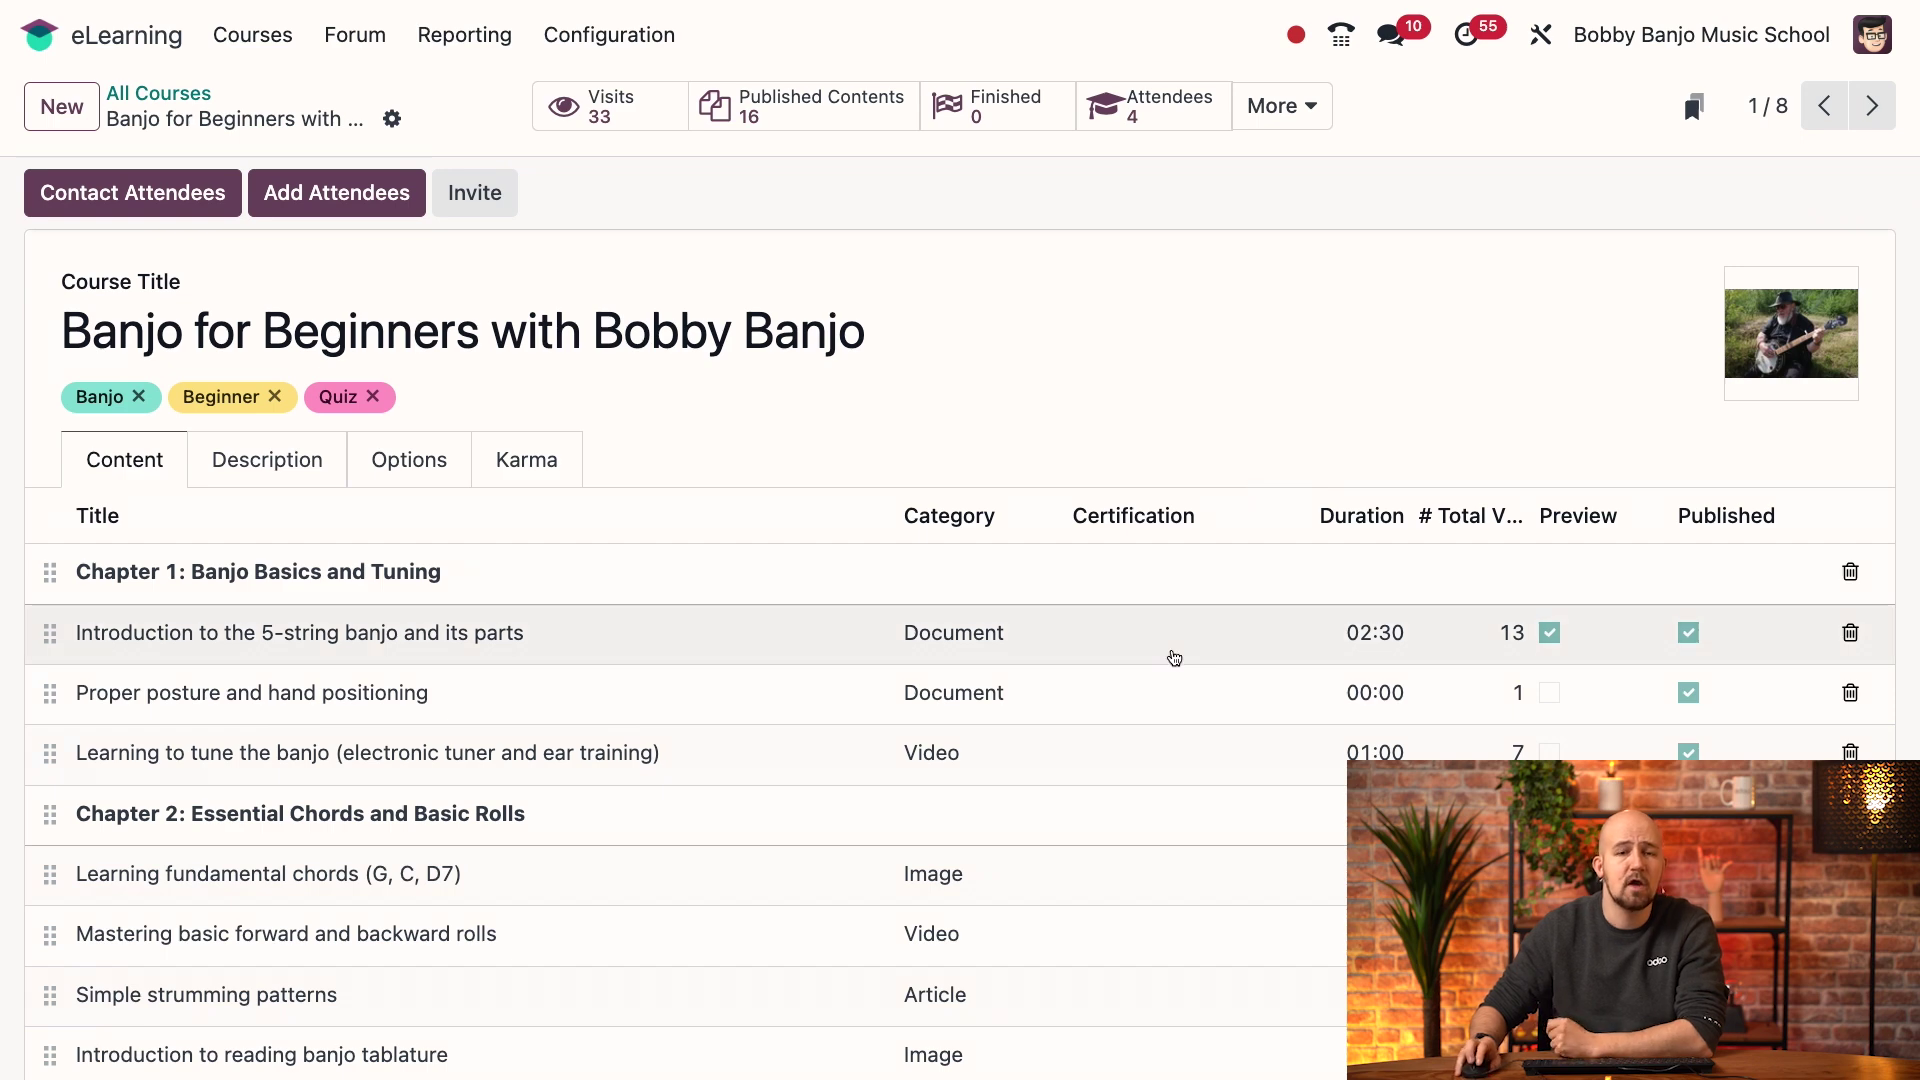
pyautogui.scroll(-1, 1160, 665)
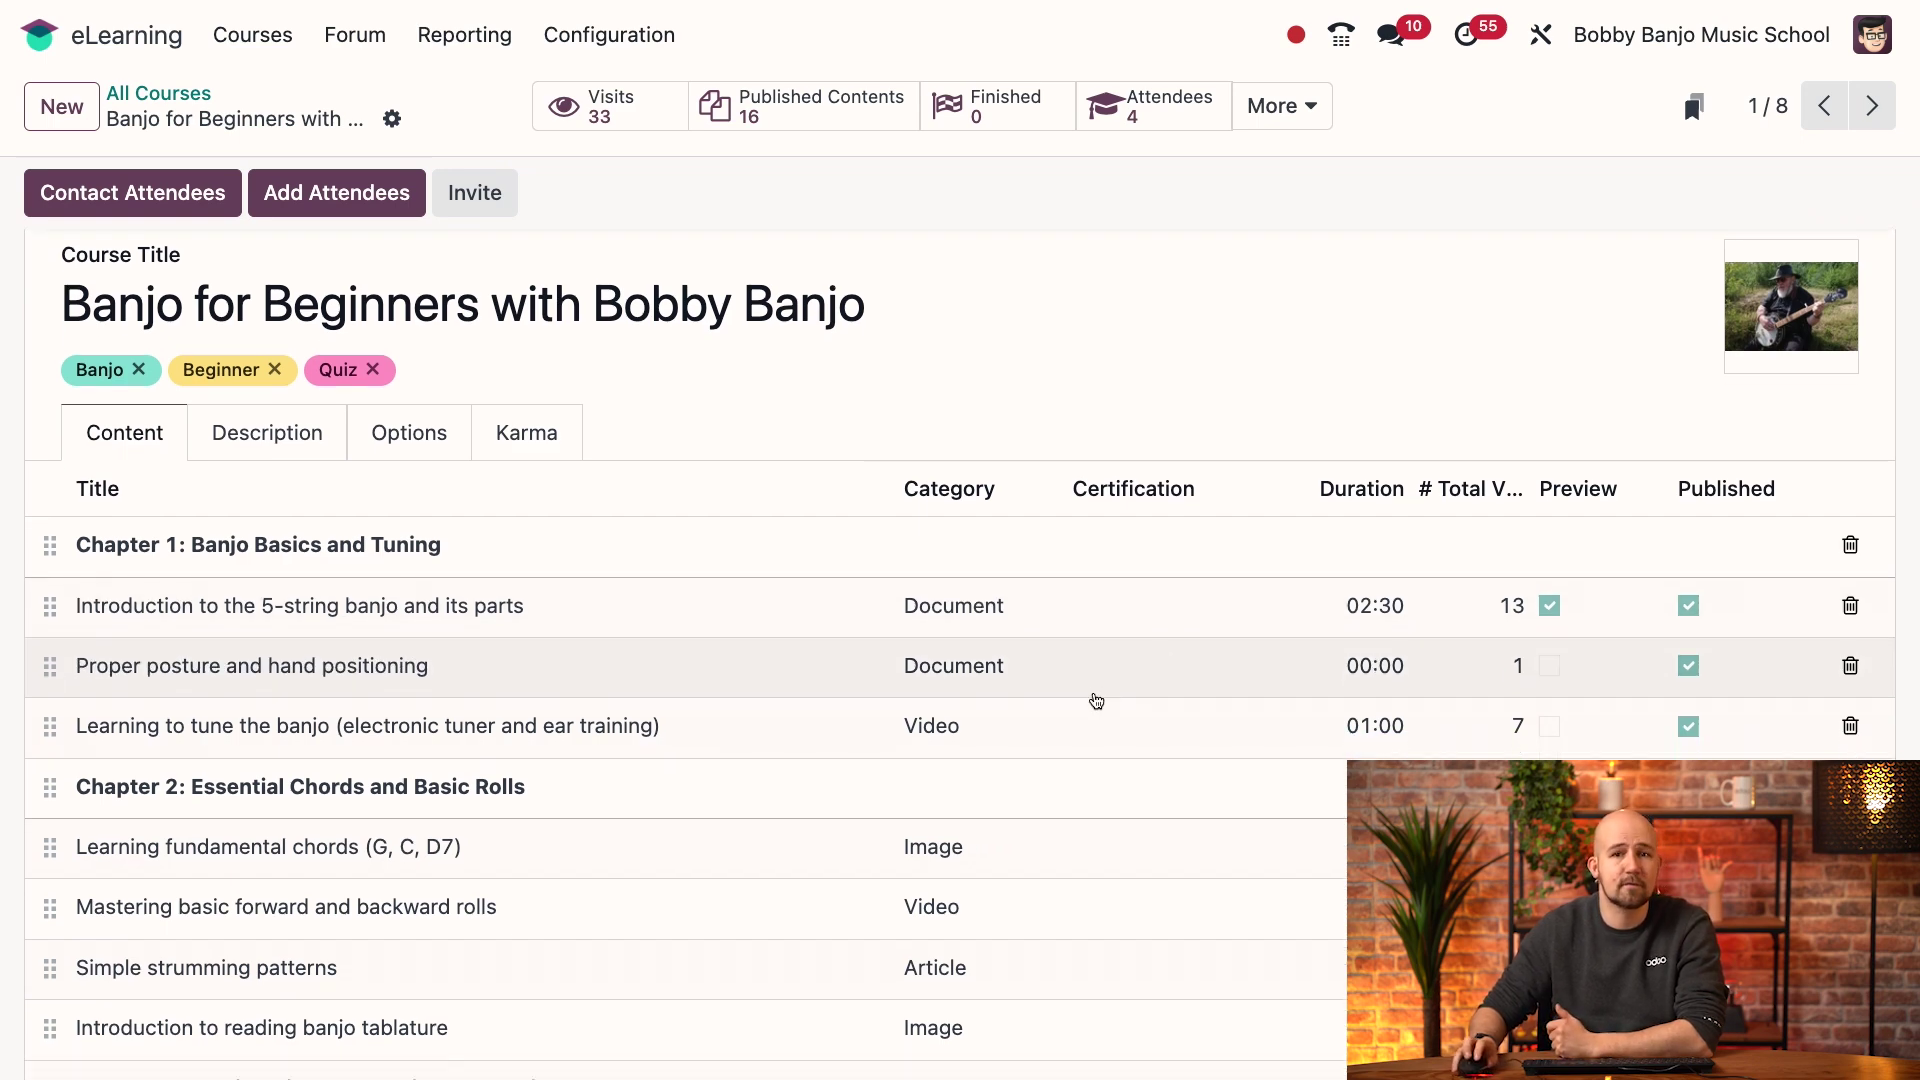
pyautogui.scroll(-3, 1092, 697)
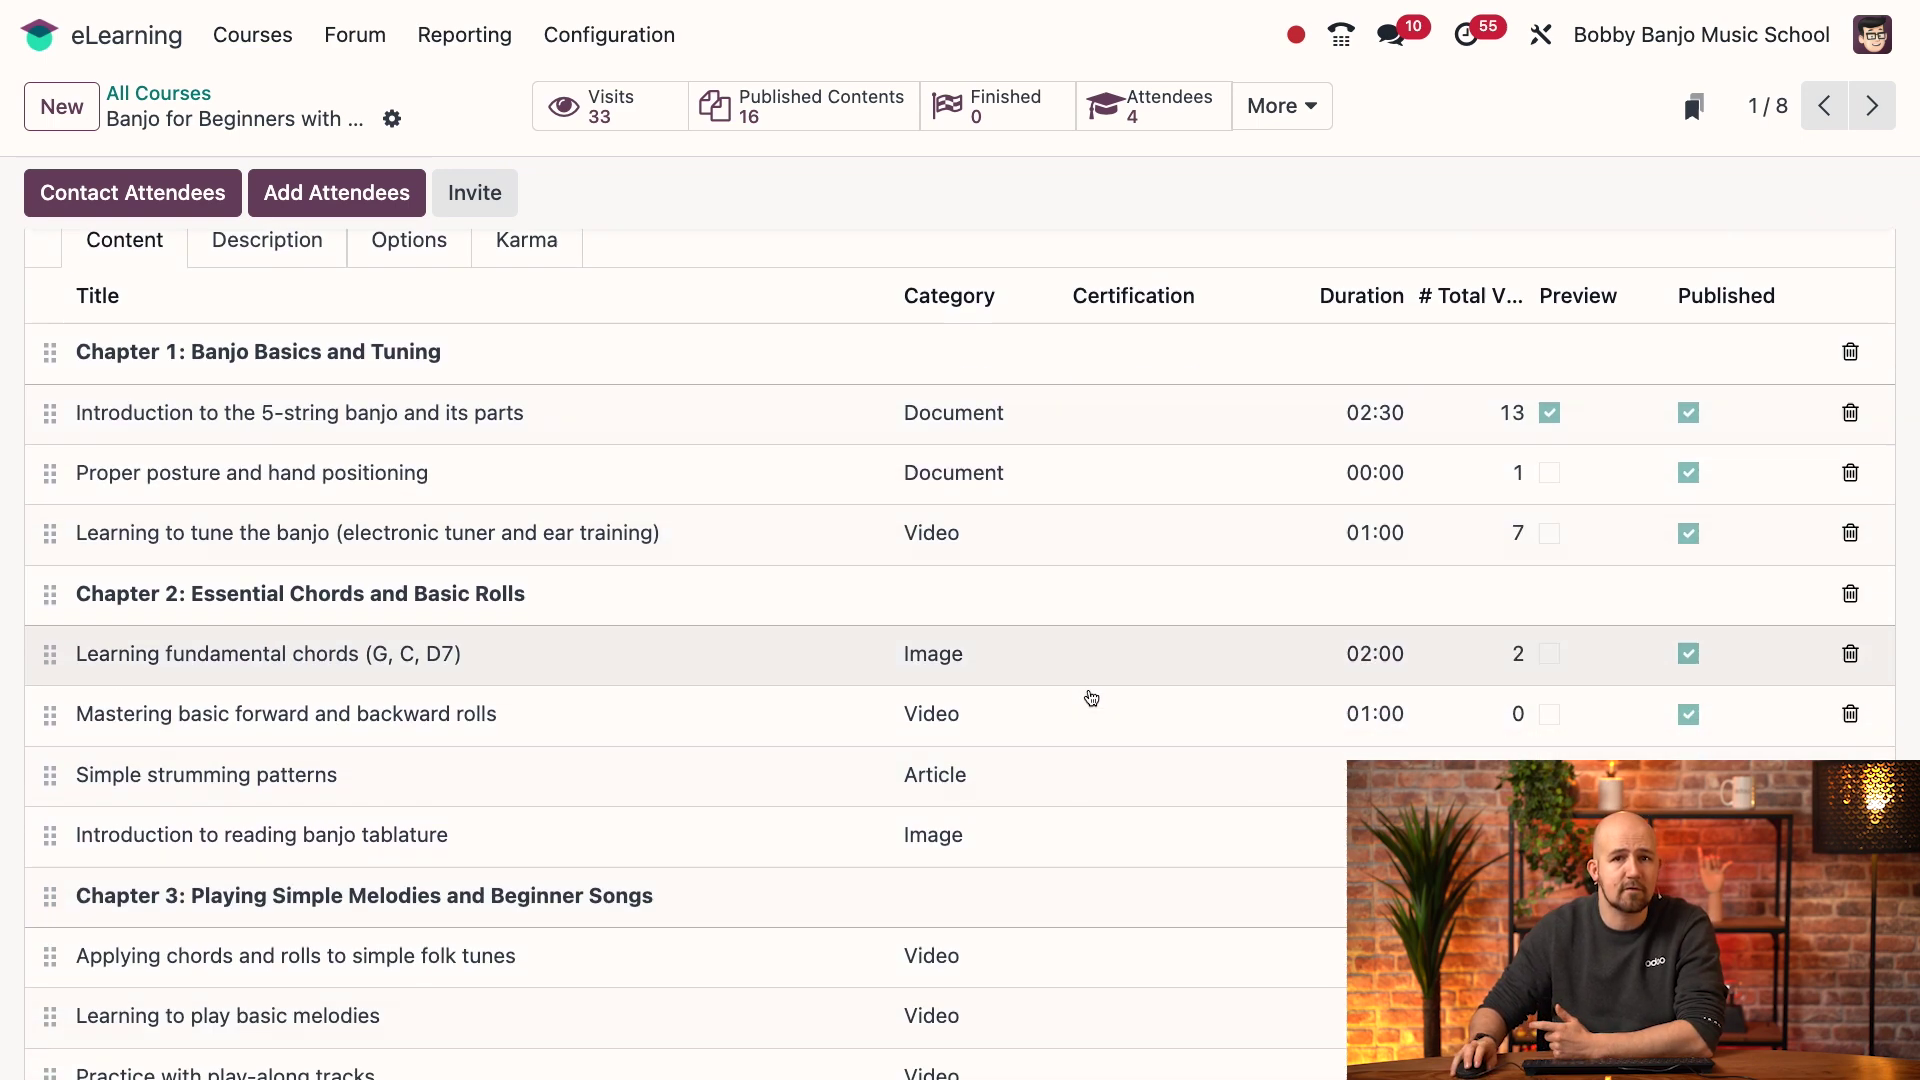
pyautogui.scroll(-3, 889, 724)
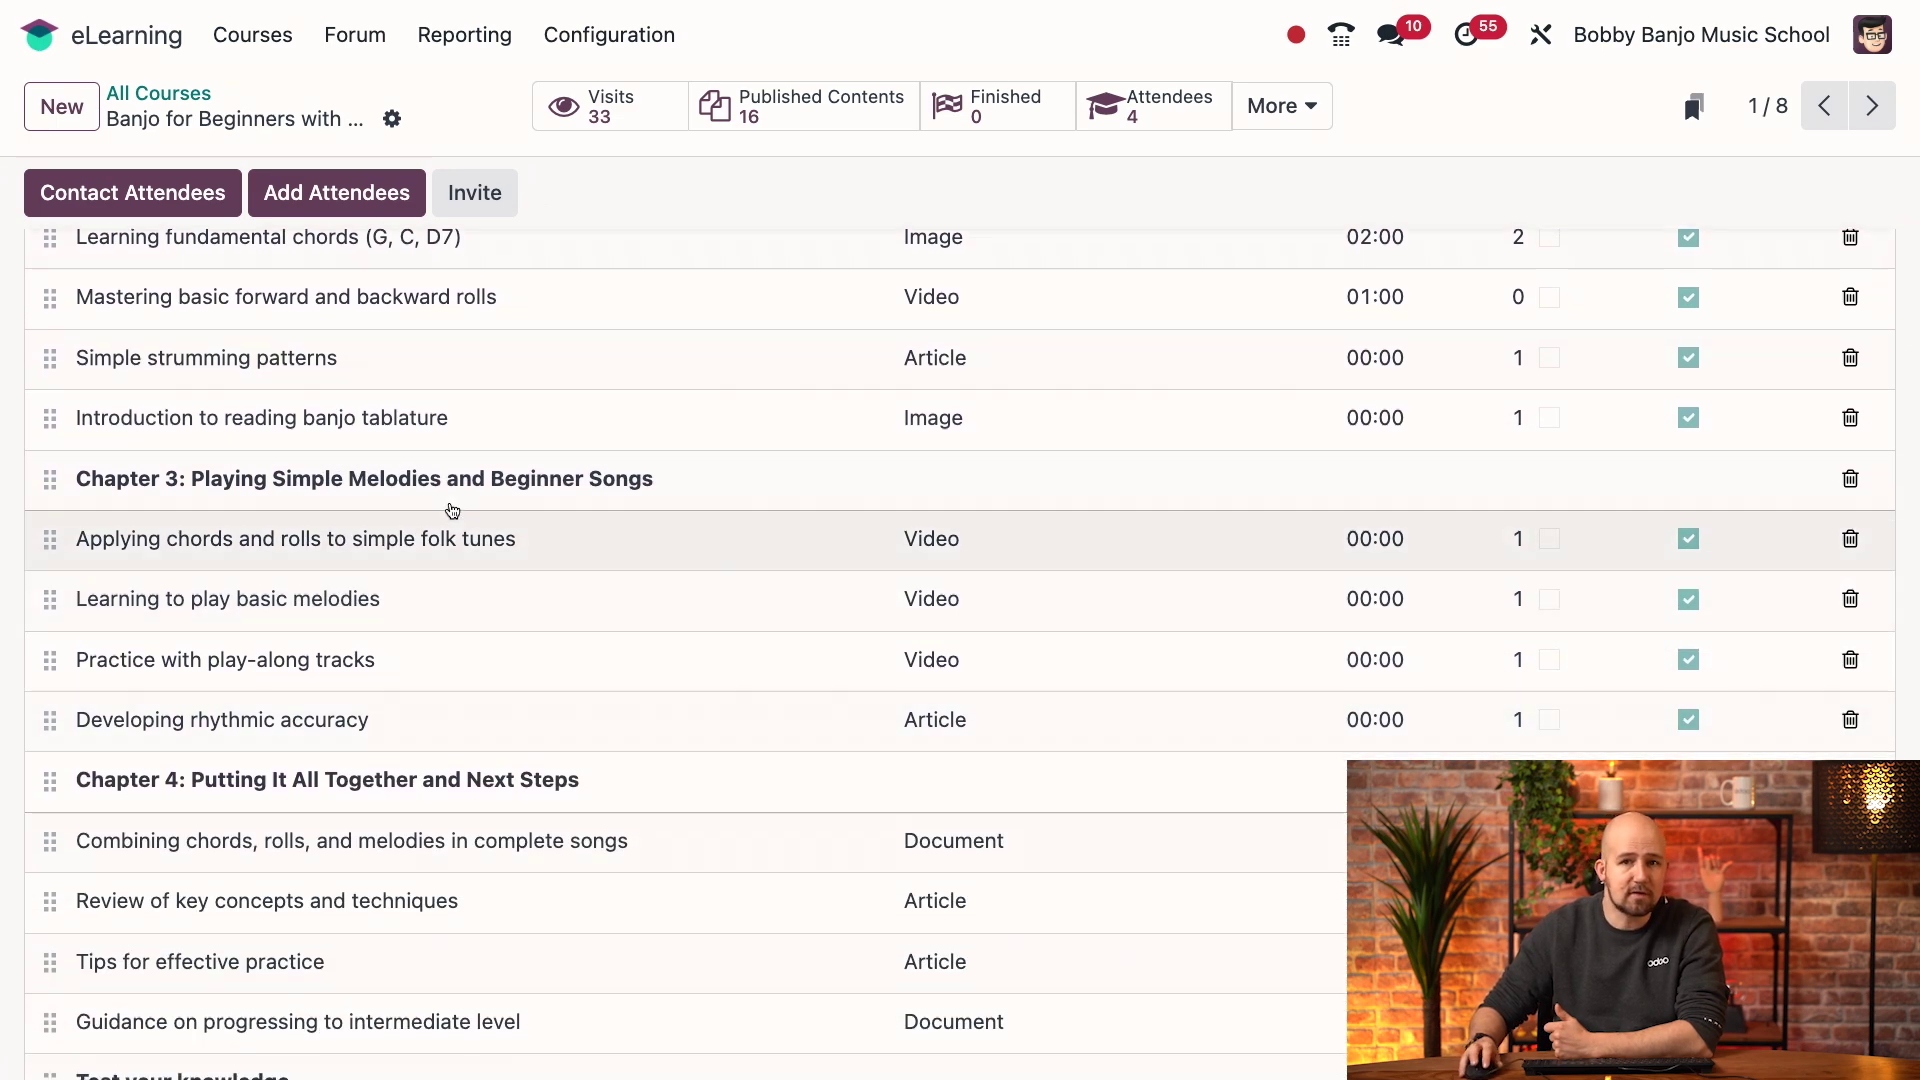
pyautogui.scroll(-3, 430, 740)
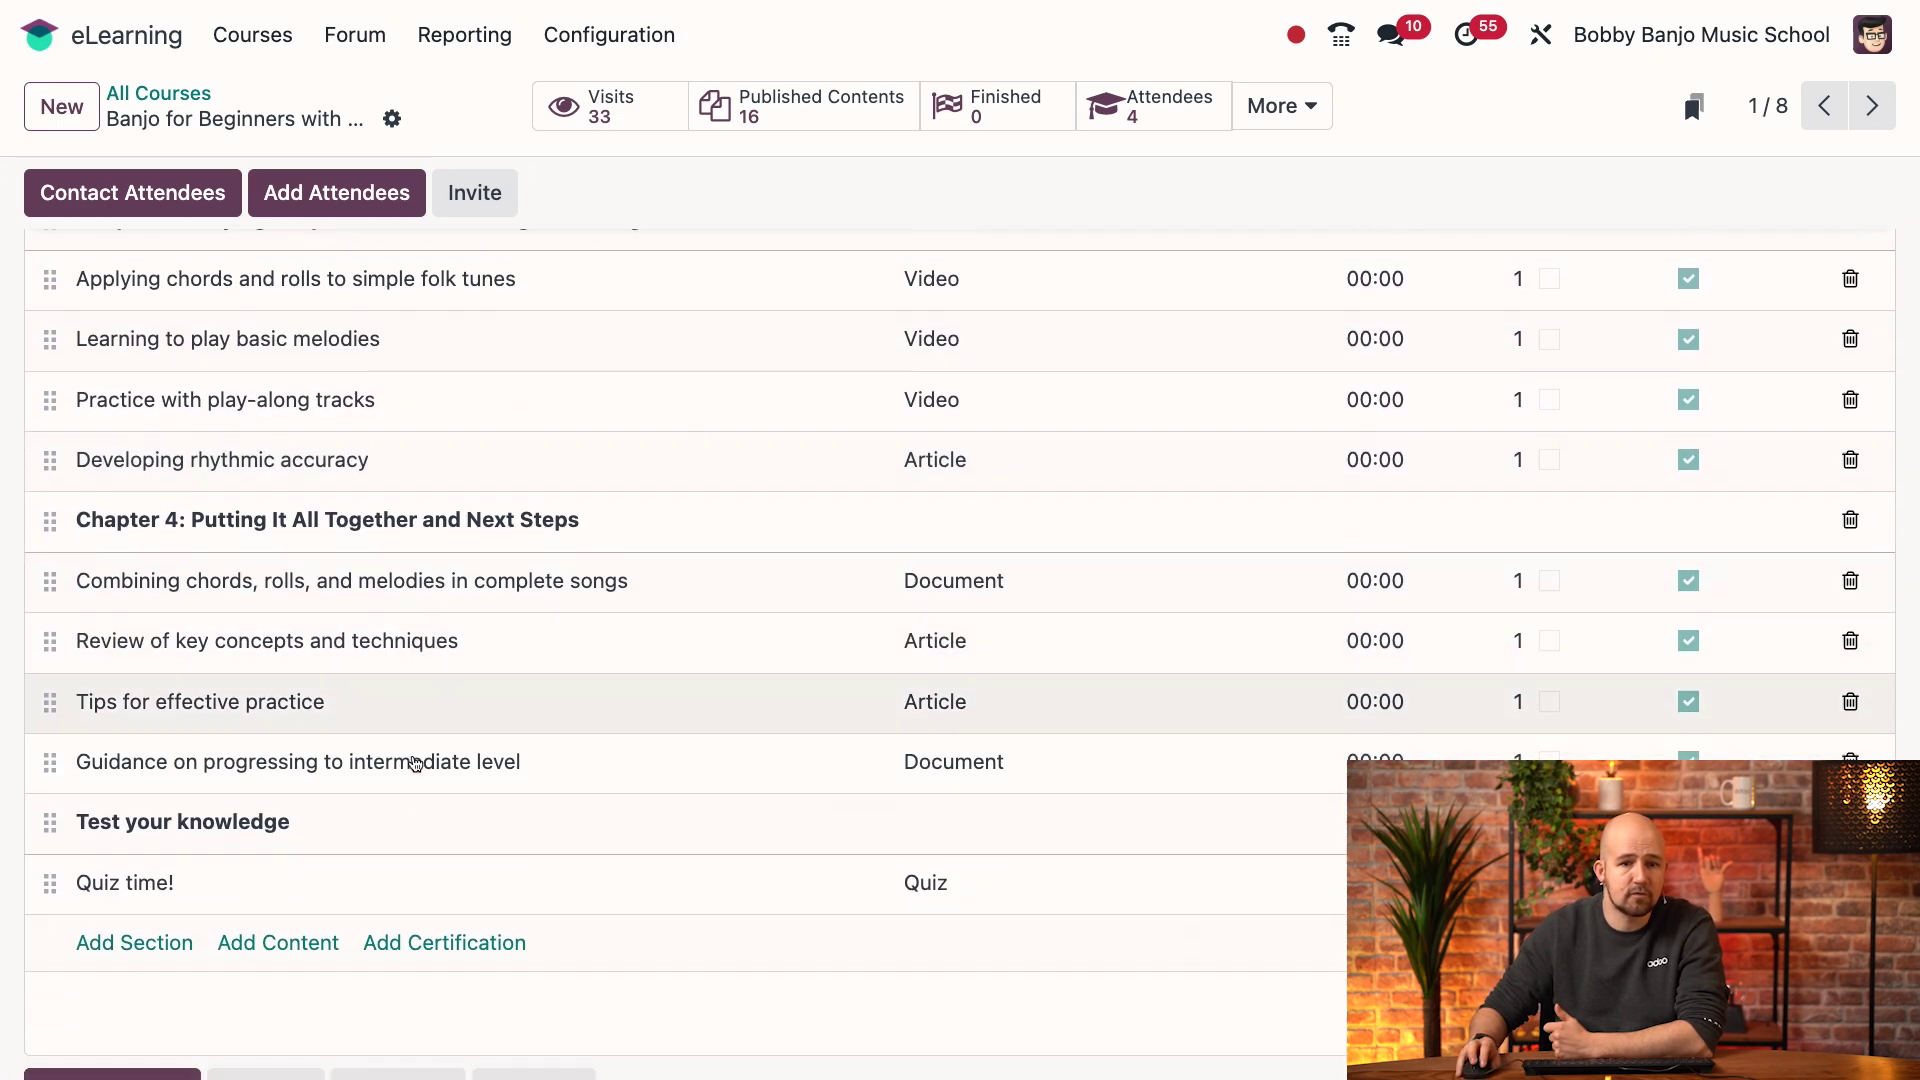
pyautogui.scroll(8, 399, 570)
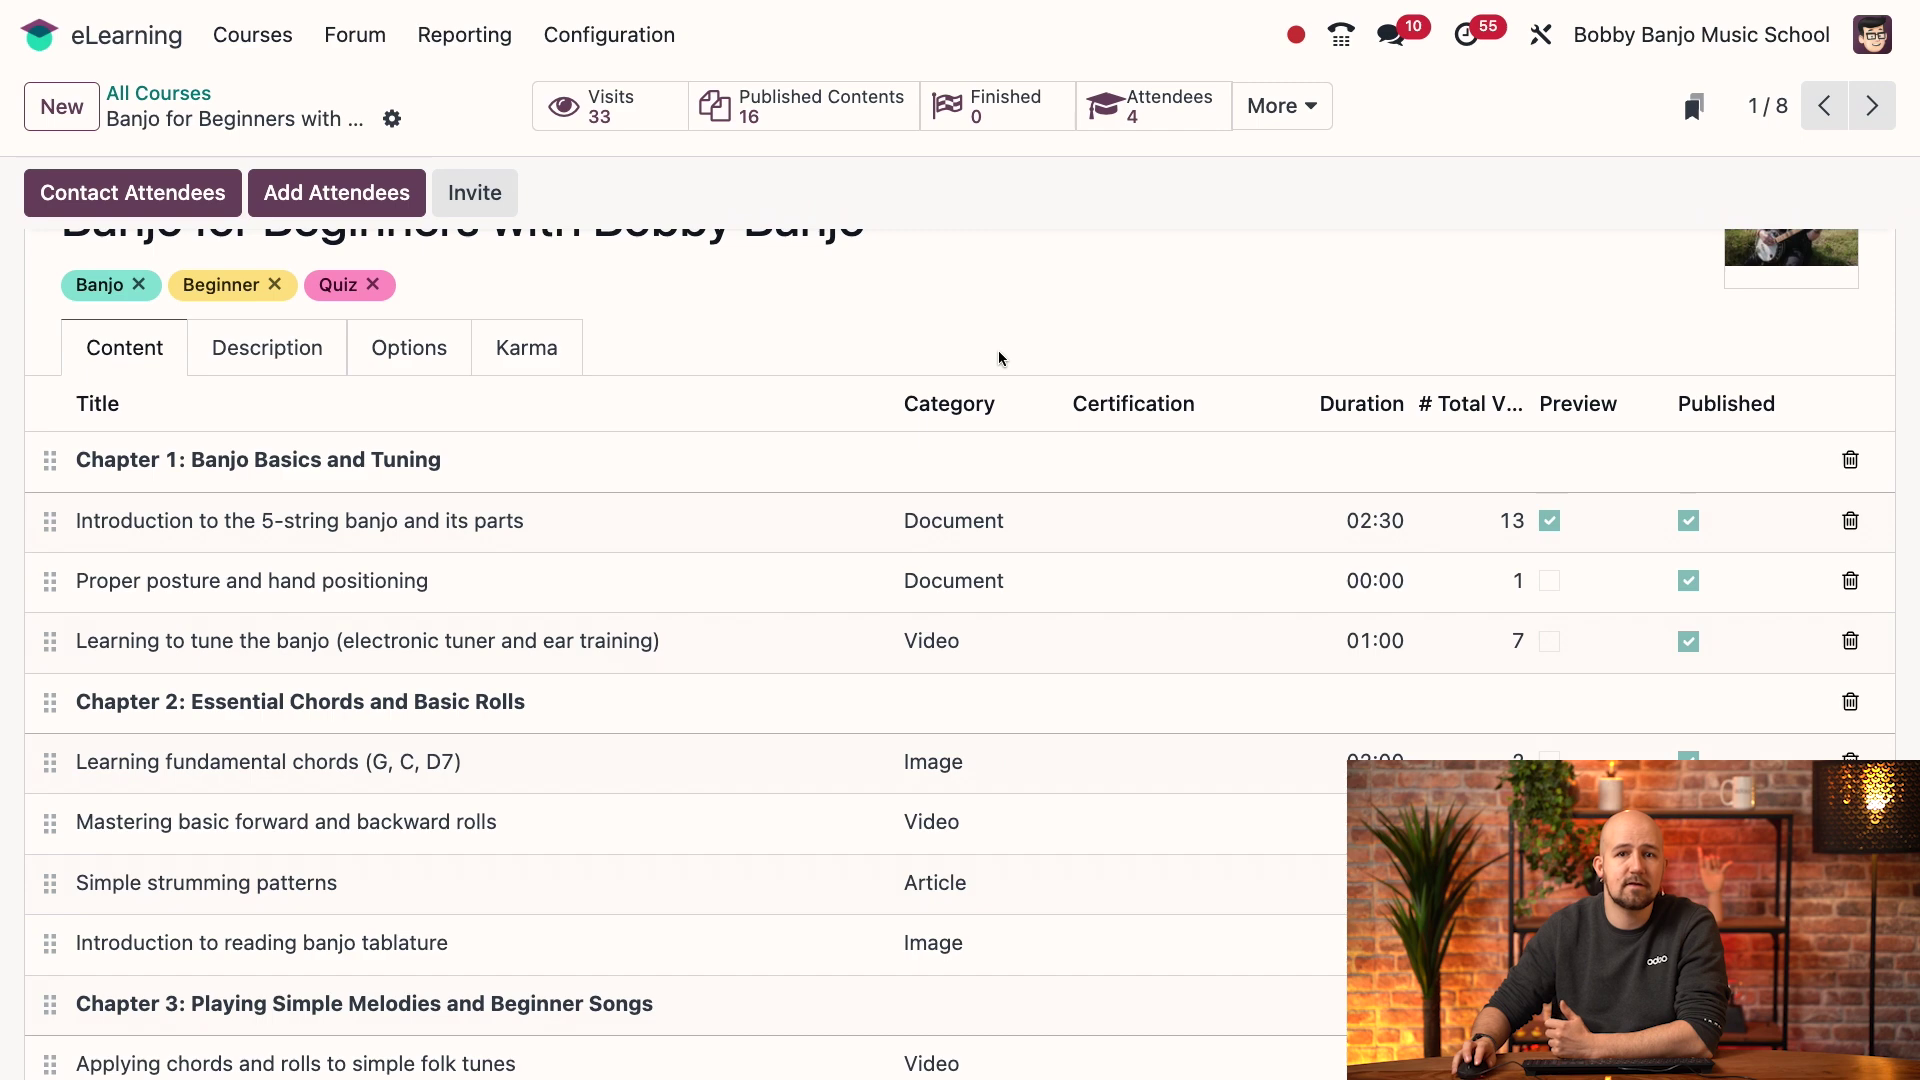
pyautogui.scroll(-5, 940, 540)
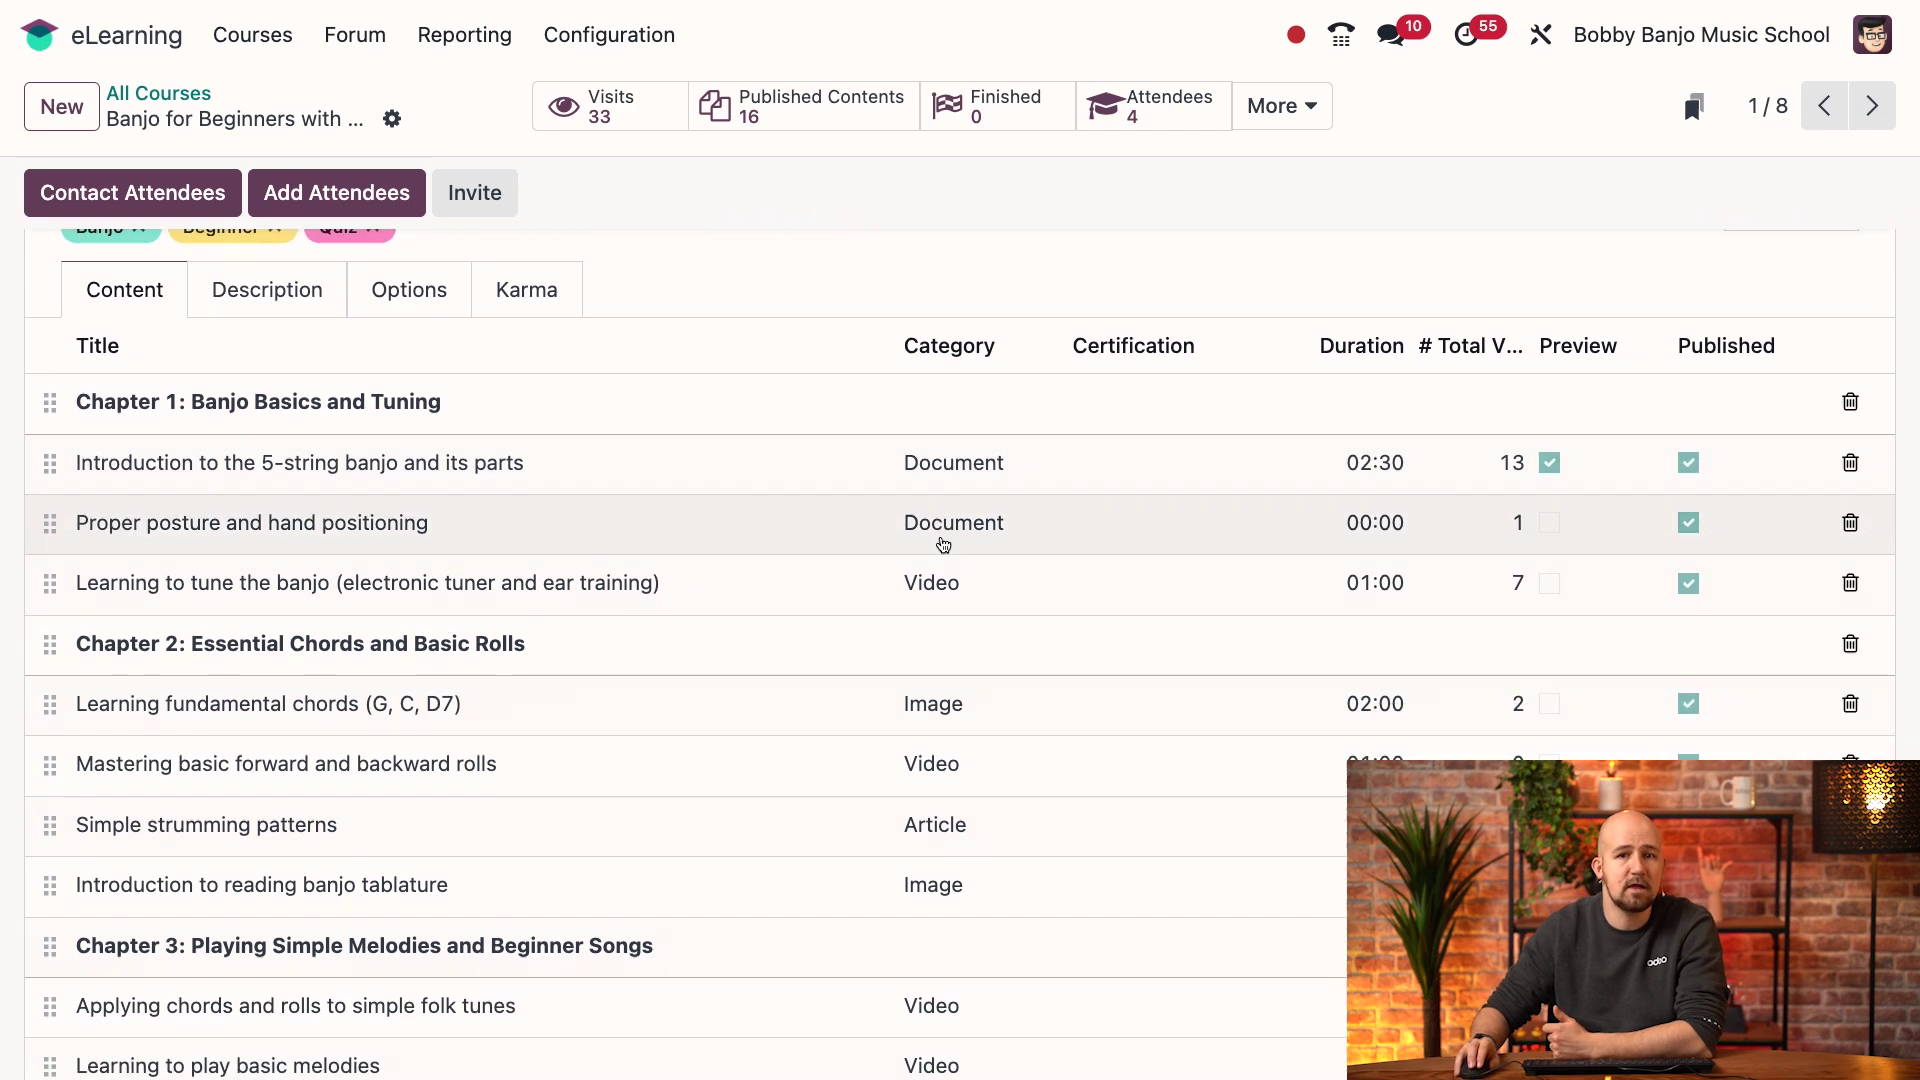
pyautogui.scroll(6, 942, 731)
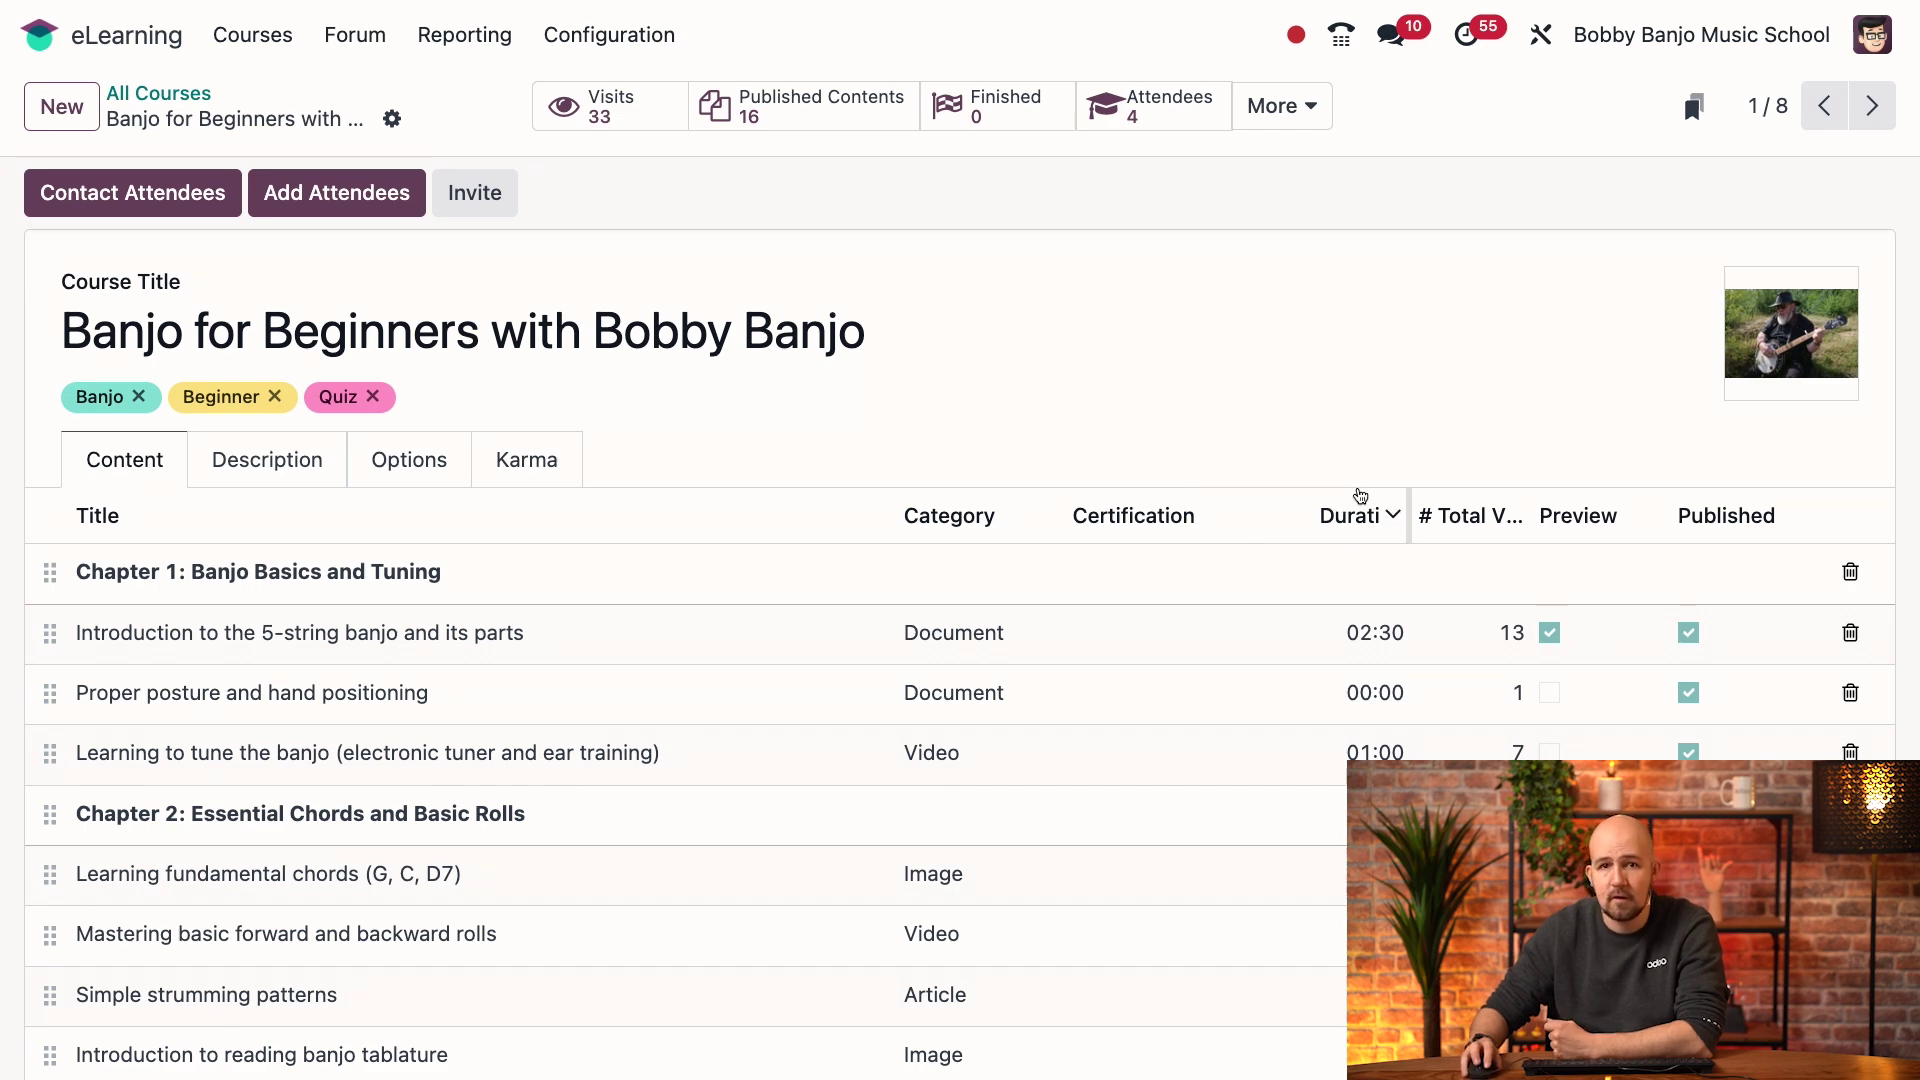
pyautogui.scroll(-2, 1723, 621)
pyautogui.scroll(-6, 1722, 622)
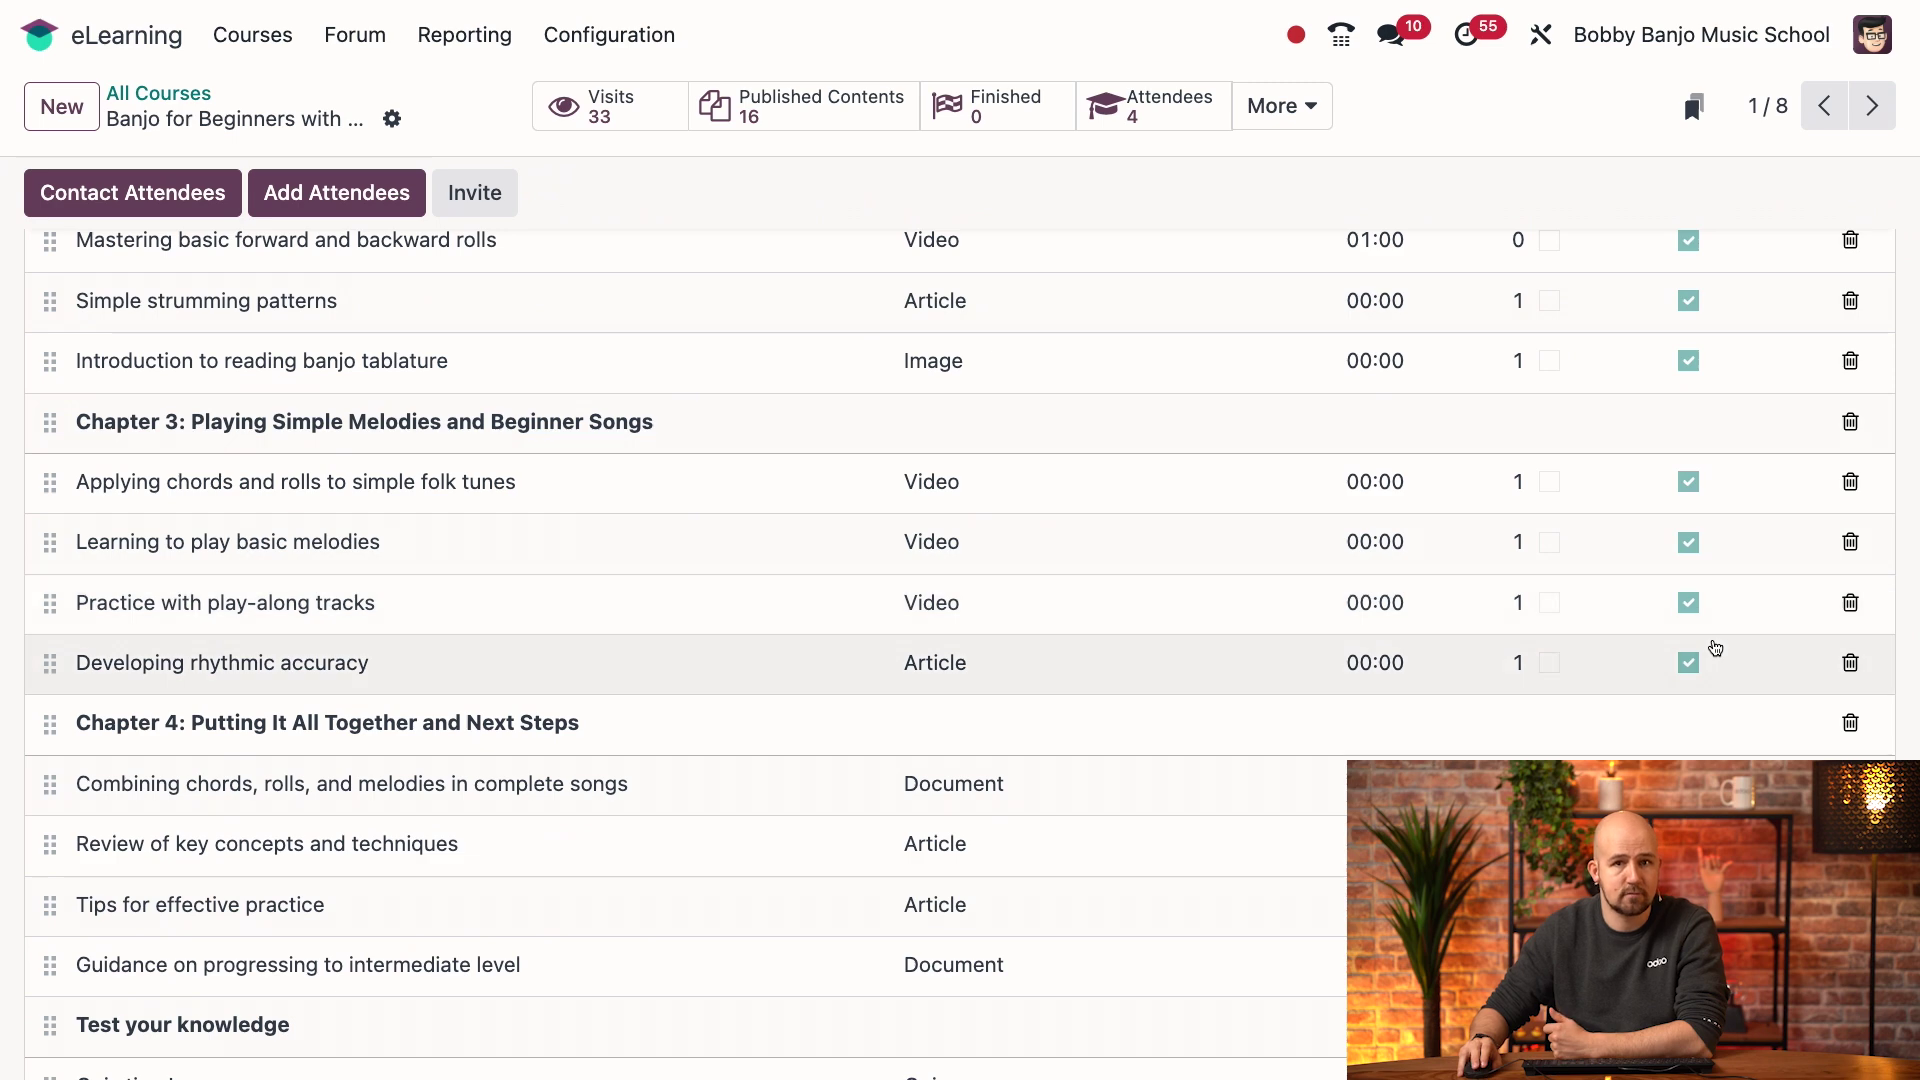
pyautogui.scroll(6, 1716, 648)
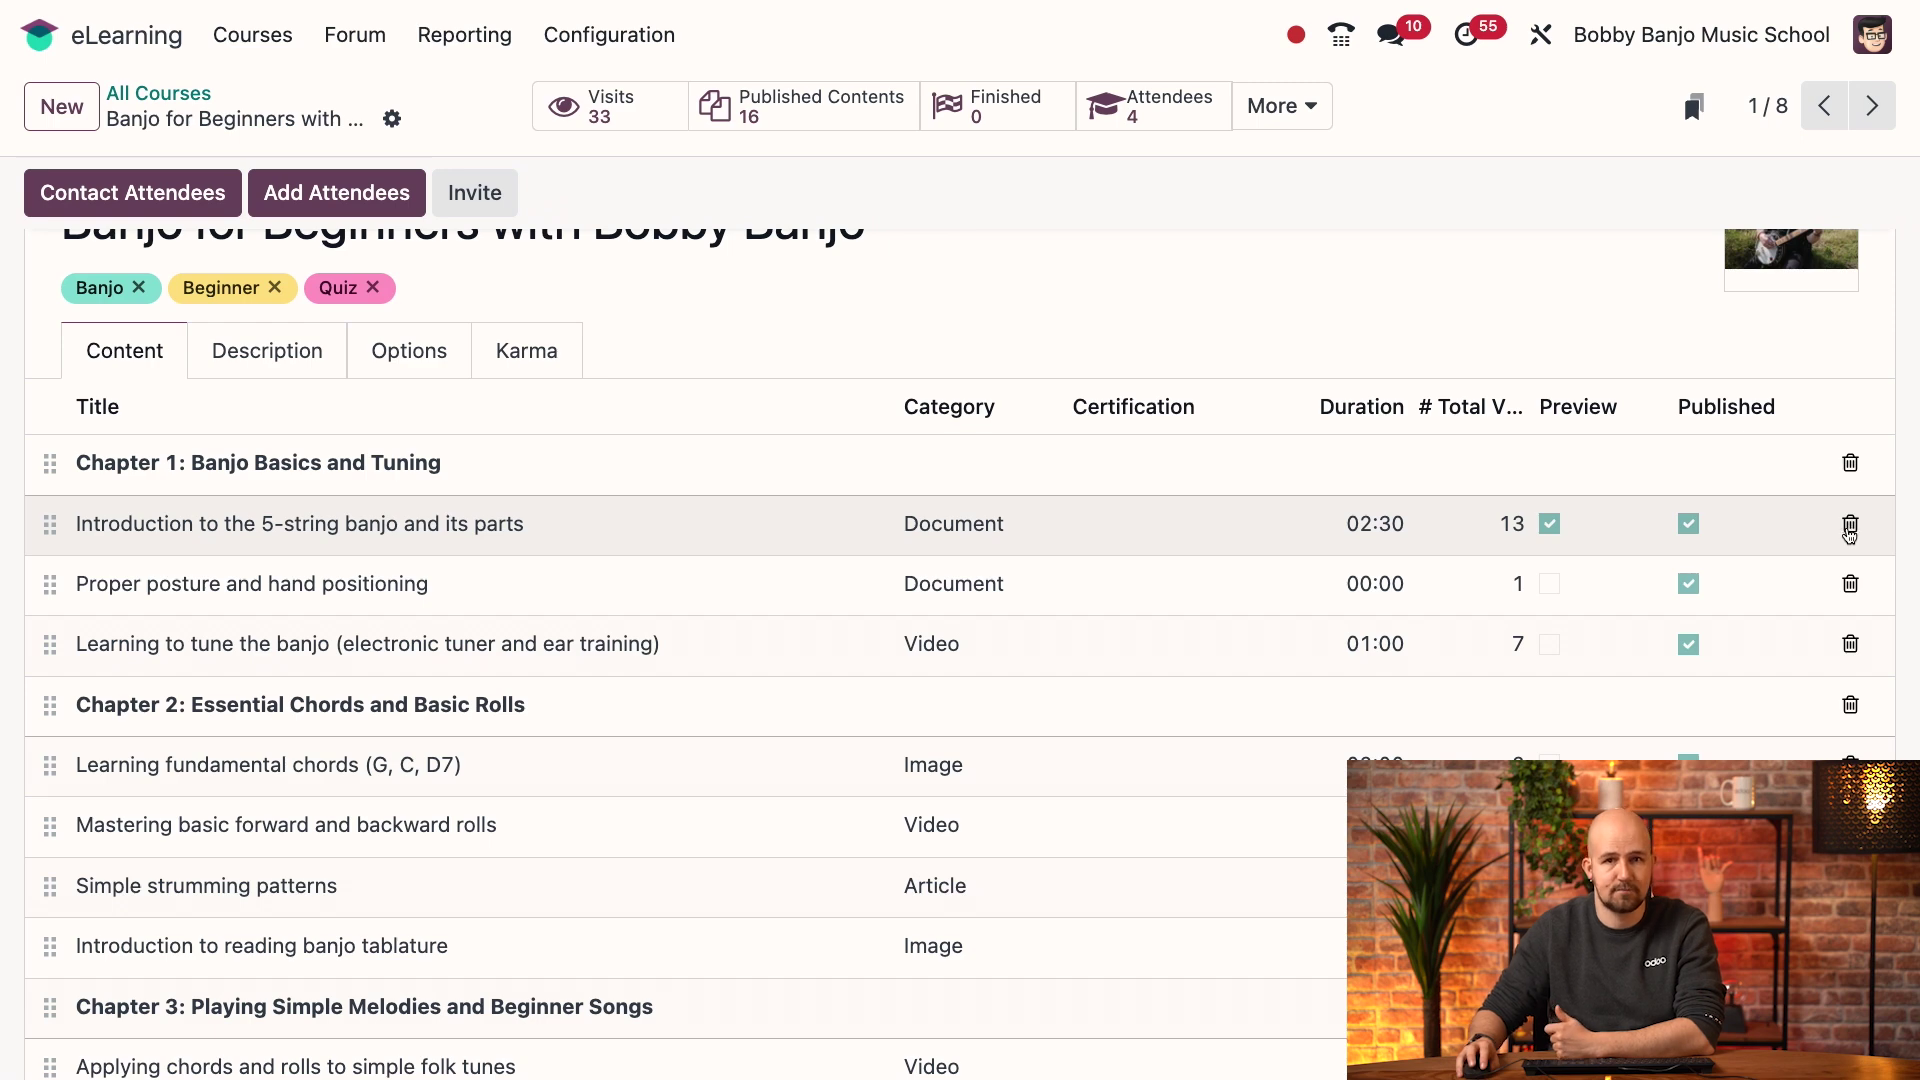
pyautogui.scroll(-10, 763, 586)
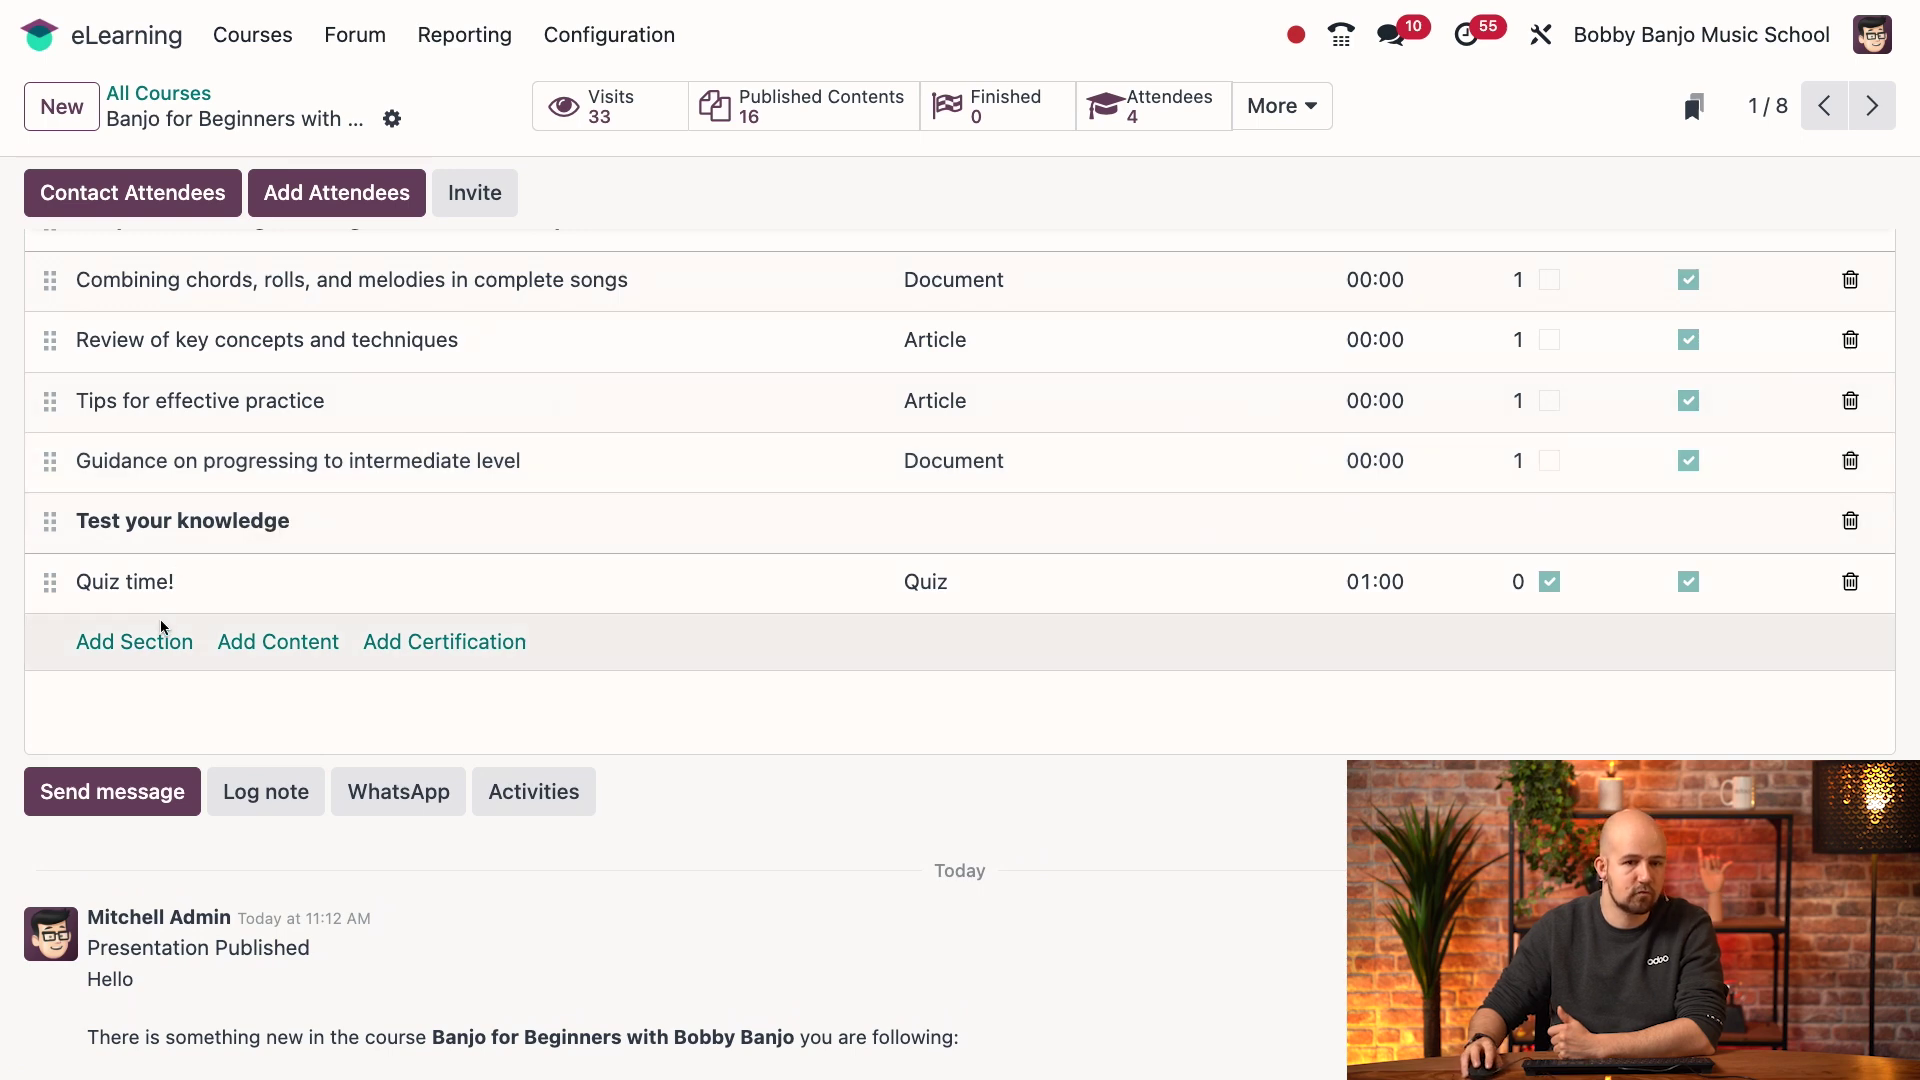
# Add a new content item titled 'Understanding basic banjo terminology' and tag it Theory.
pyautogui.click(292, 651)
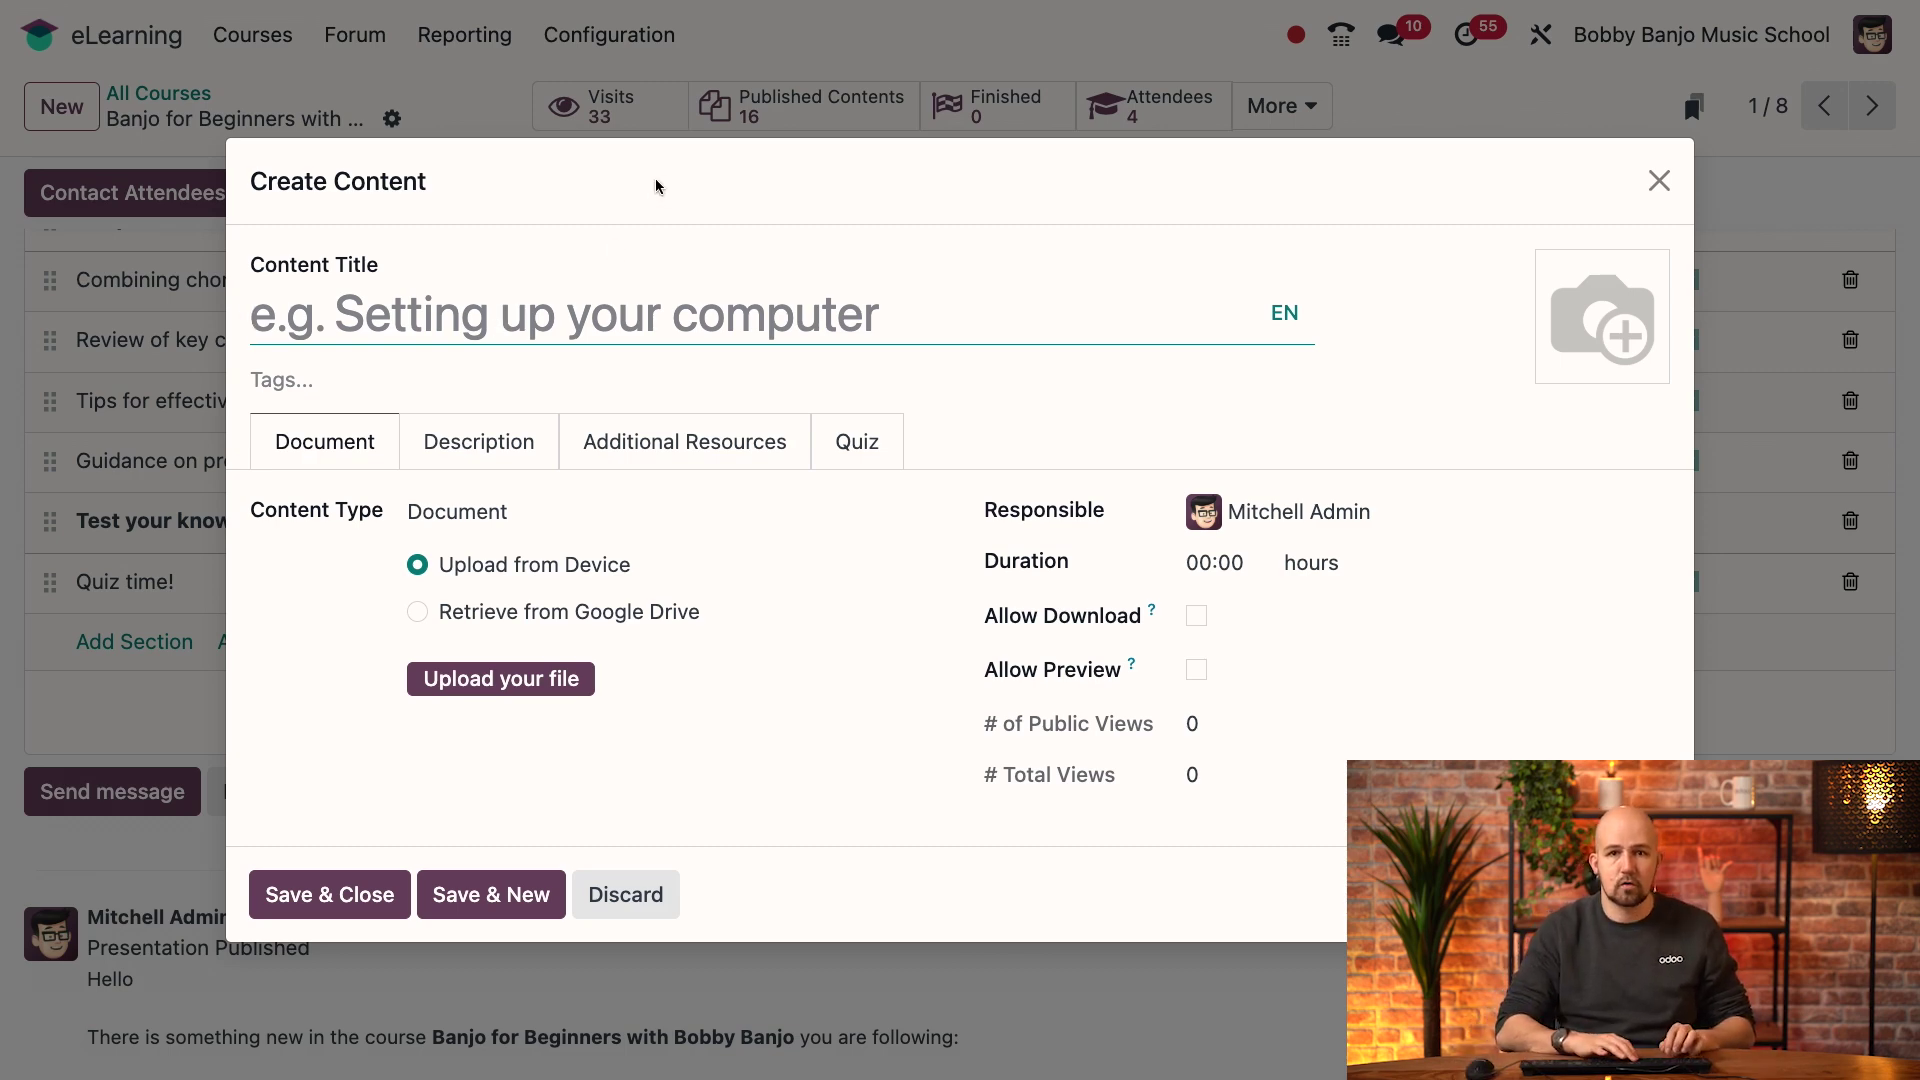
pyautogui.write('Understa')
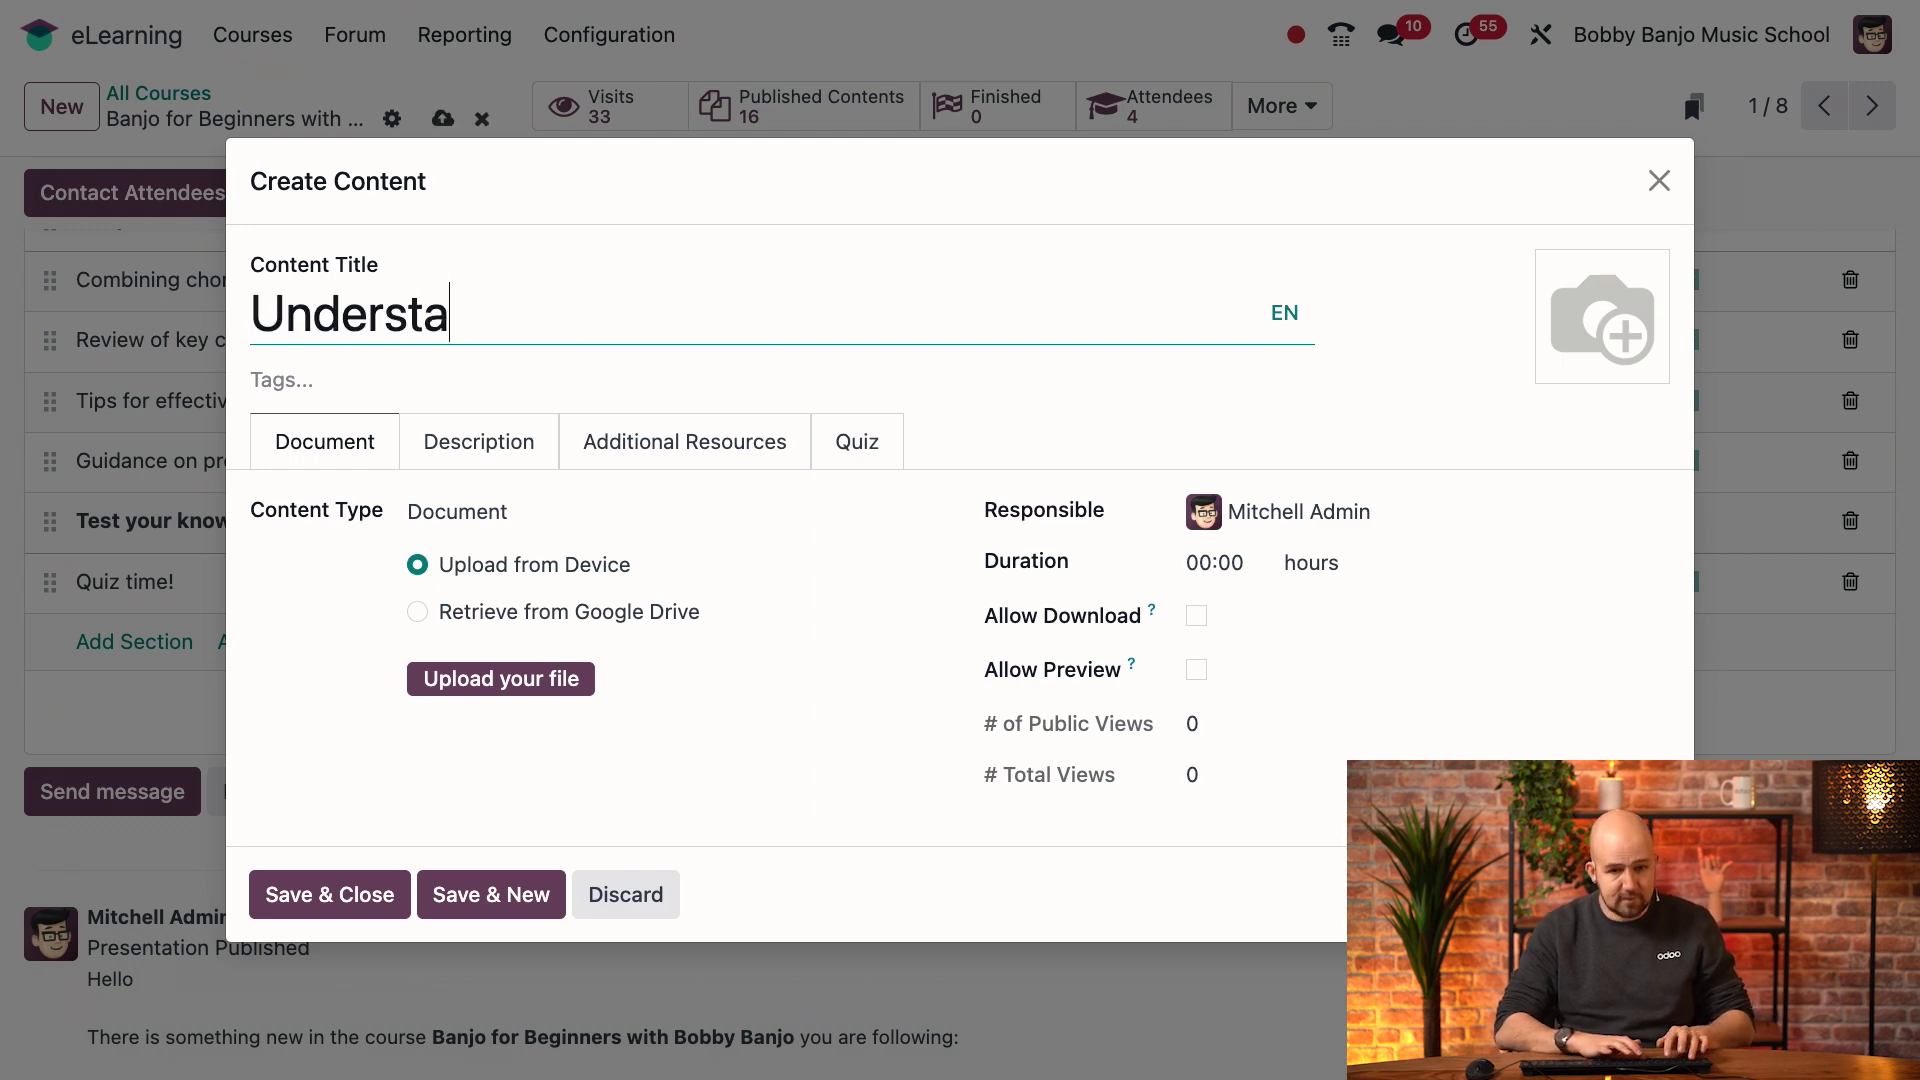
pyautogui.write('nding basic b')
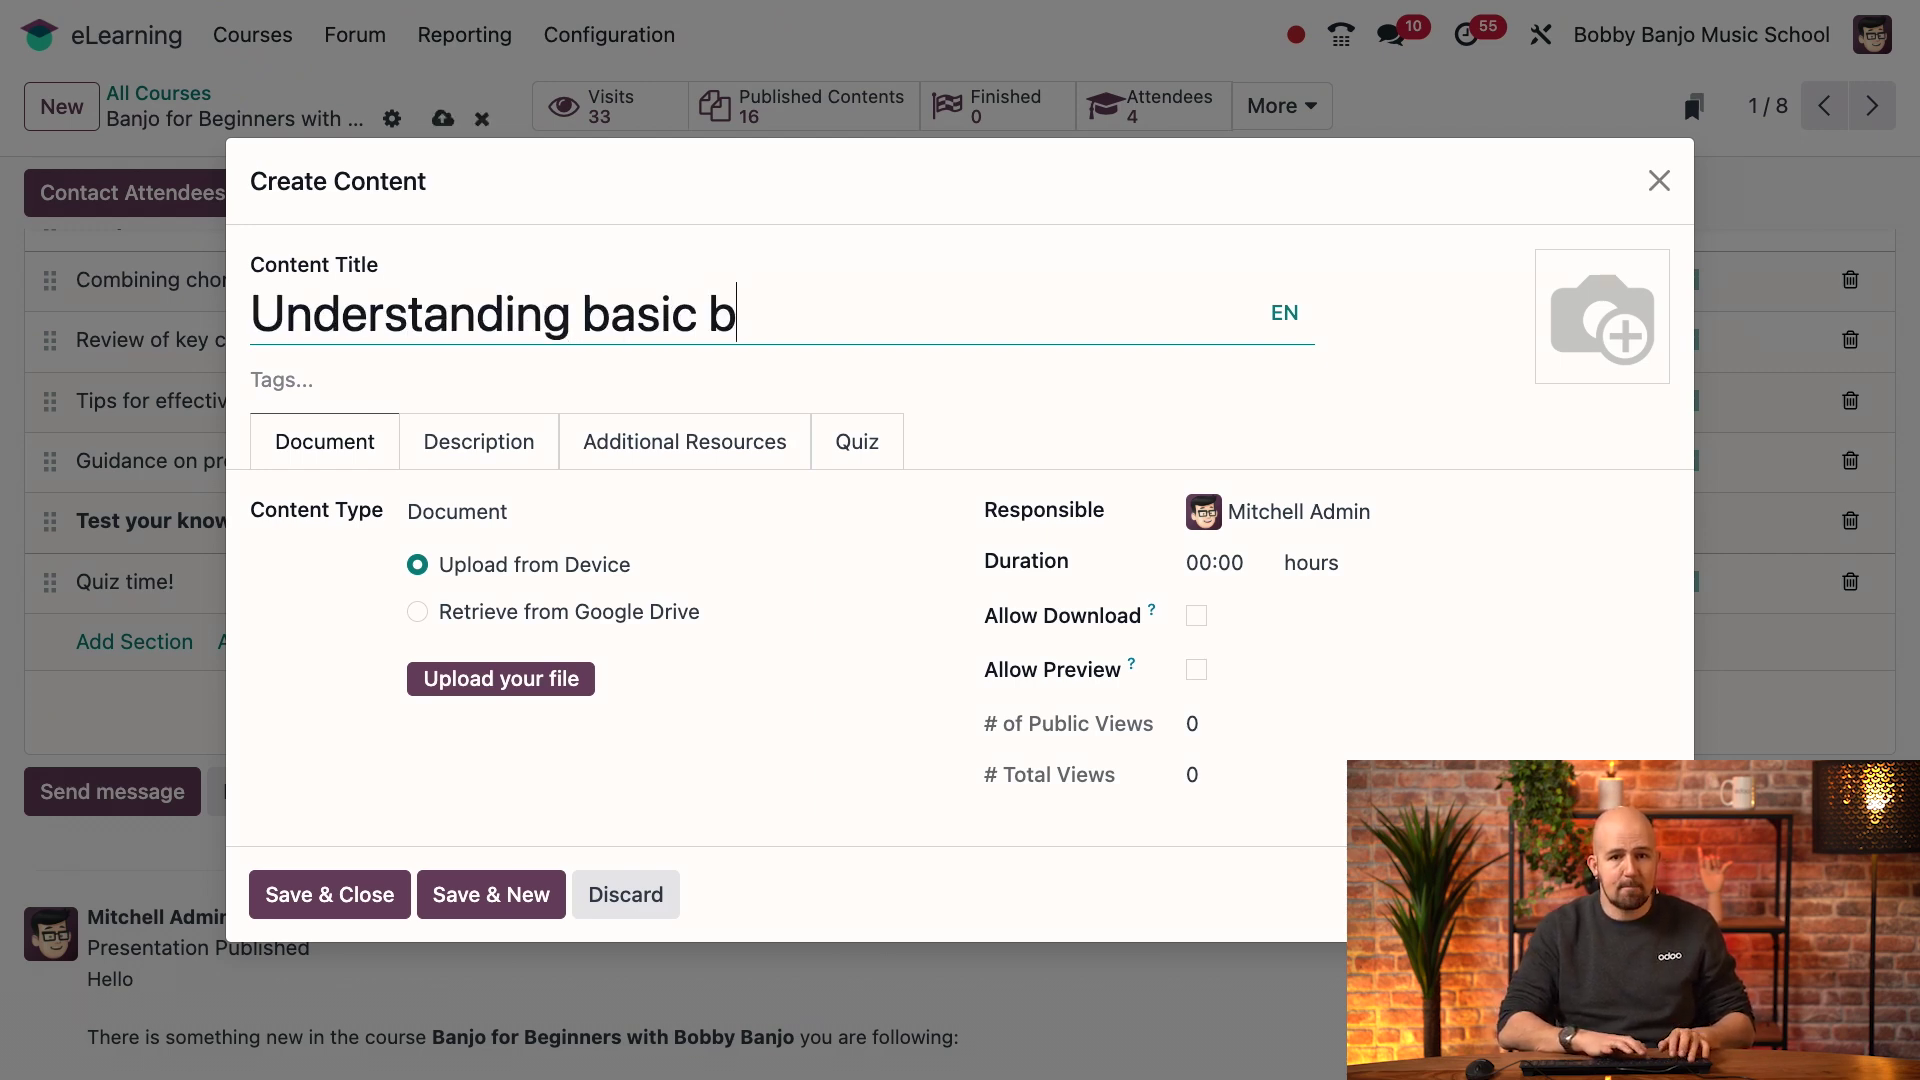
pyautogui.write('anjo terminology')
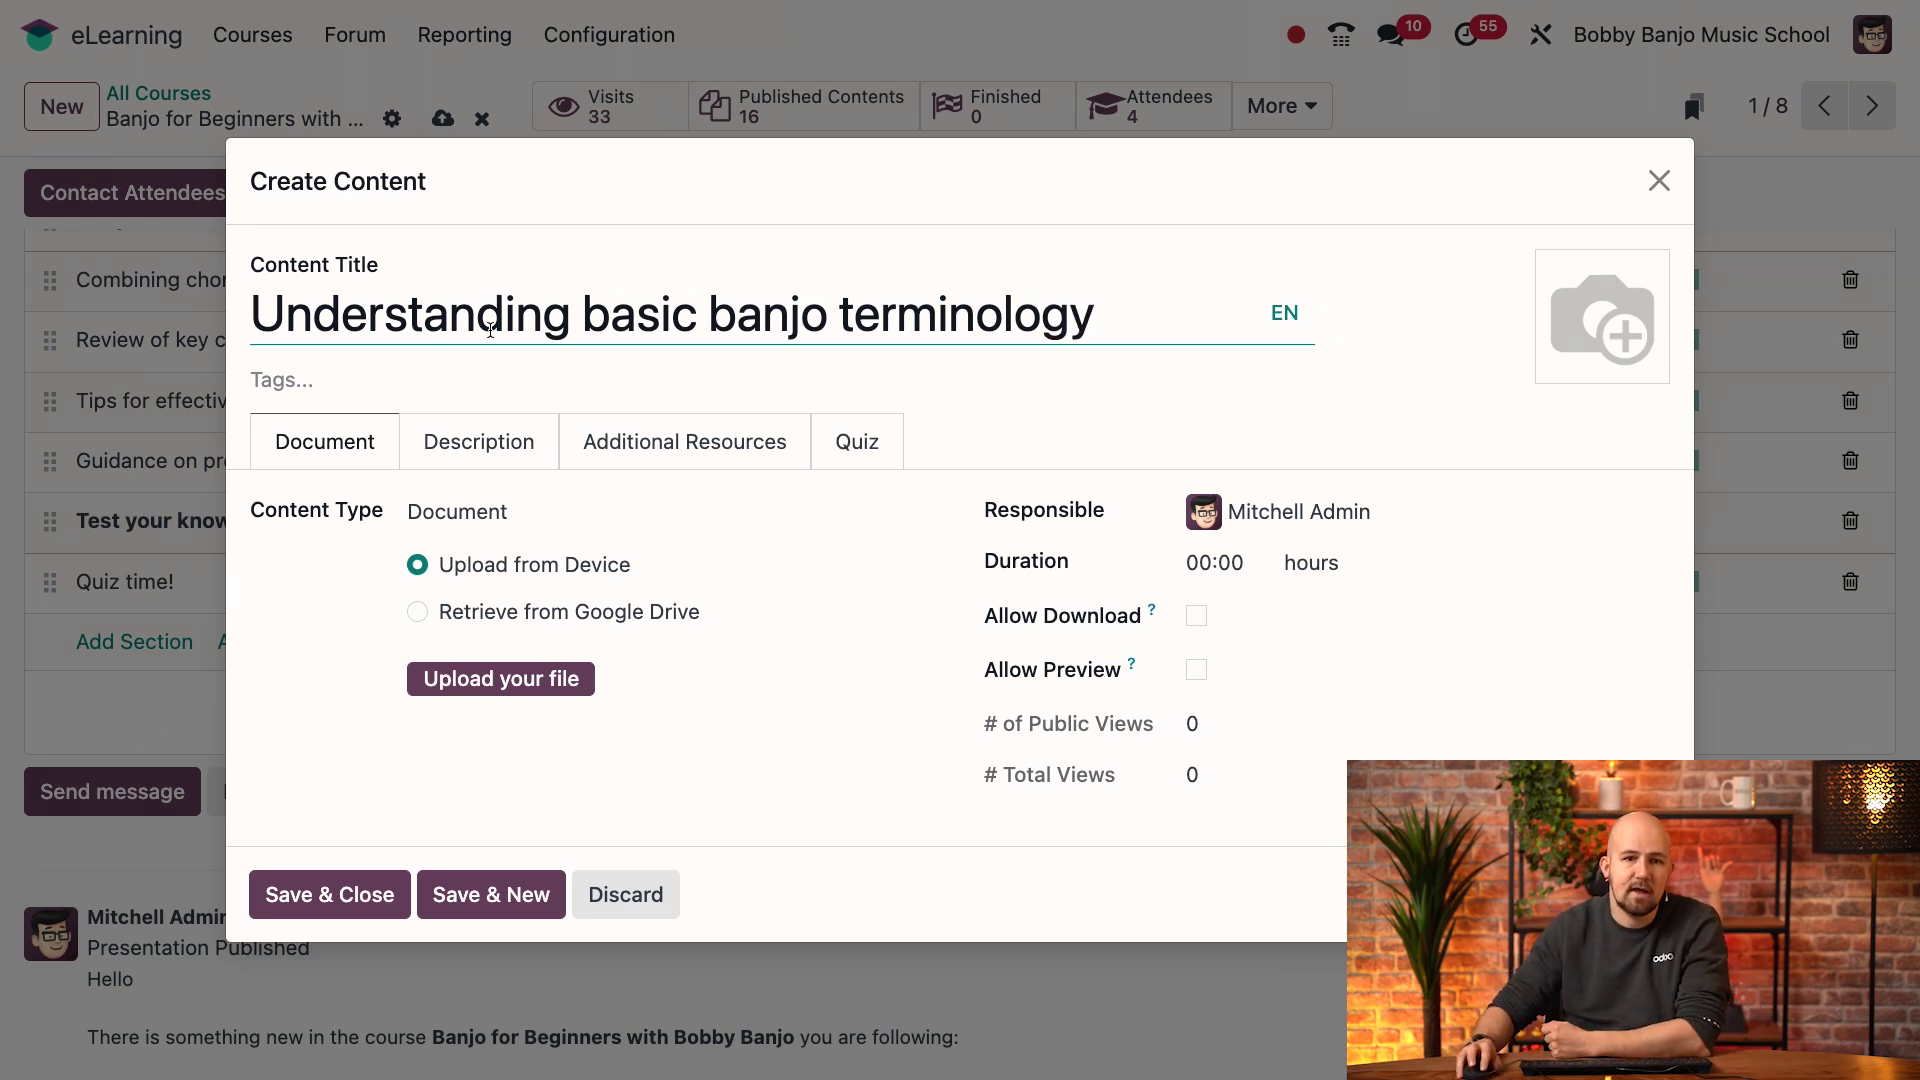
pyautogui.click(318, 380)
pyautogui.click(377, 464)
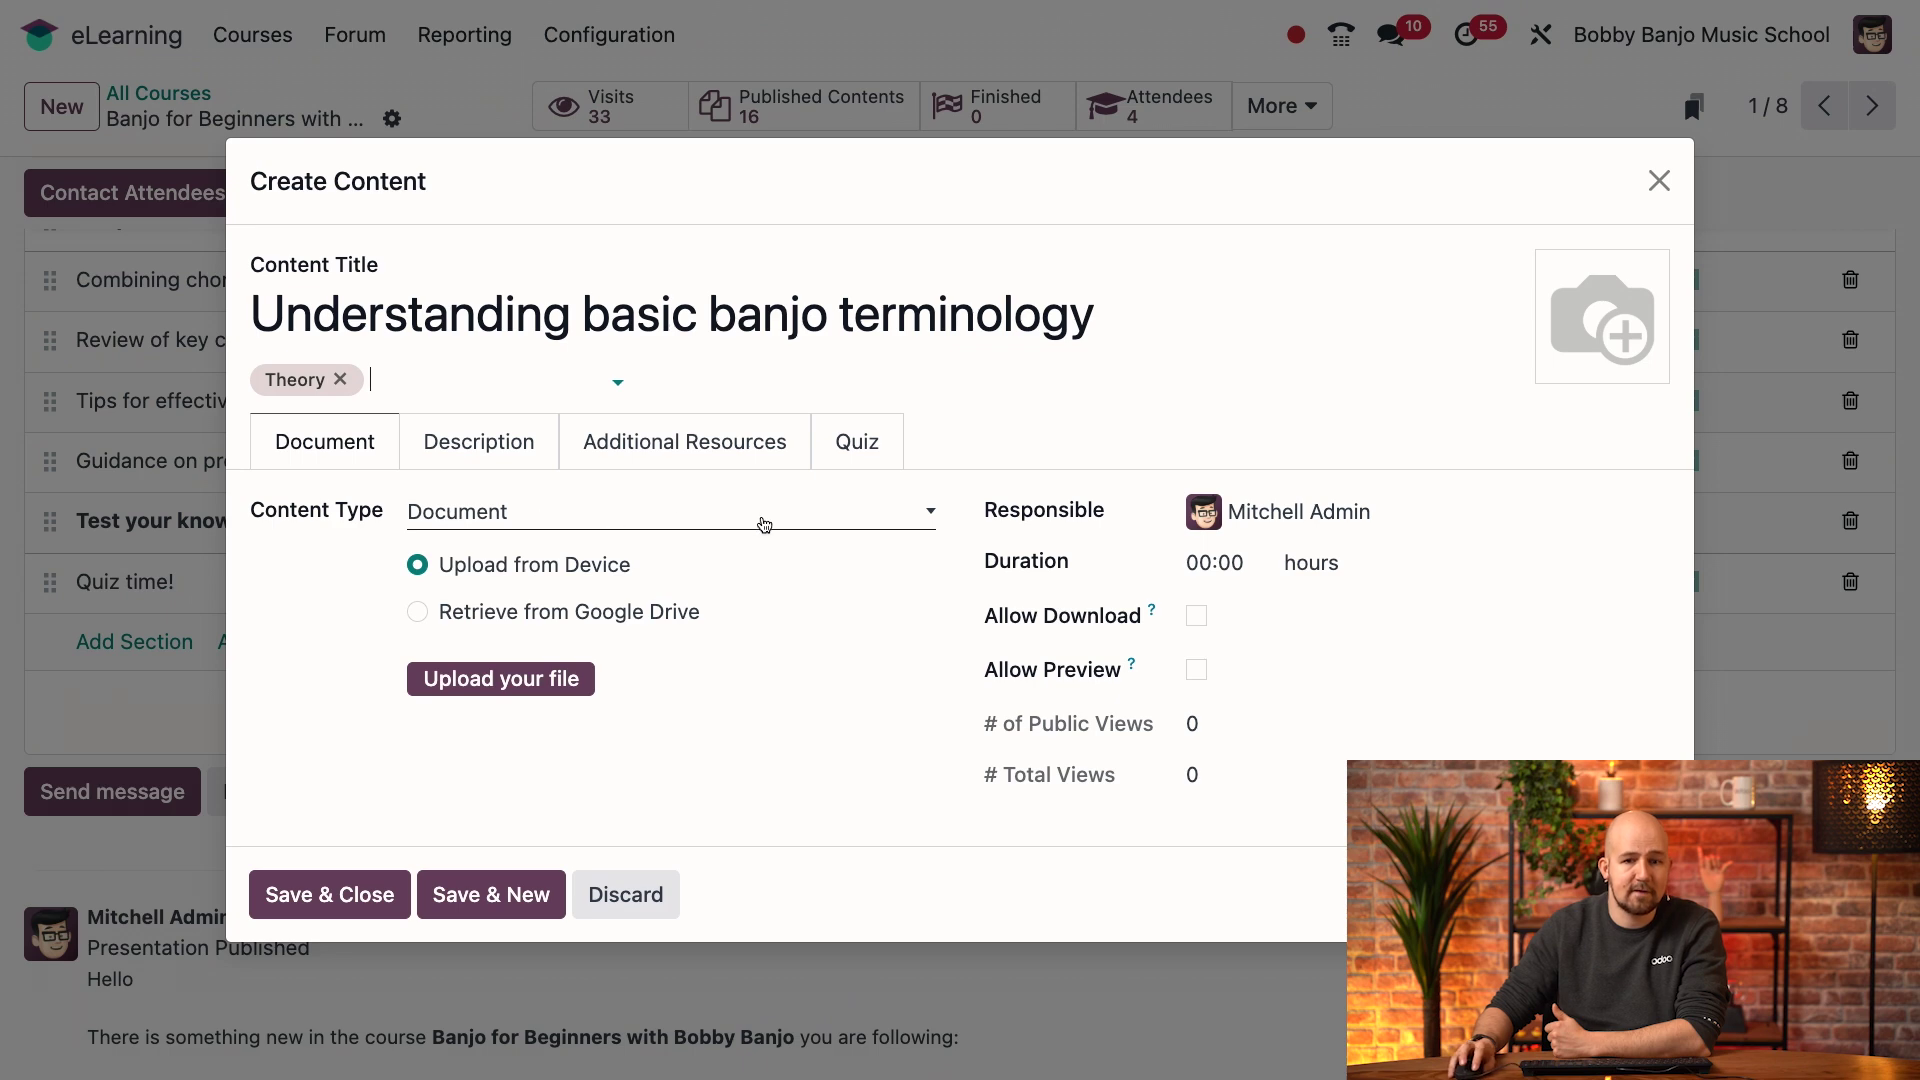
pyautogui.click(769, 524)
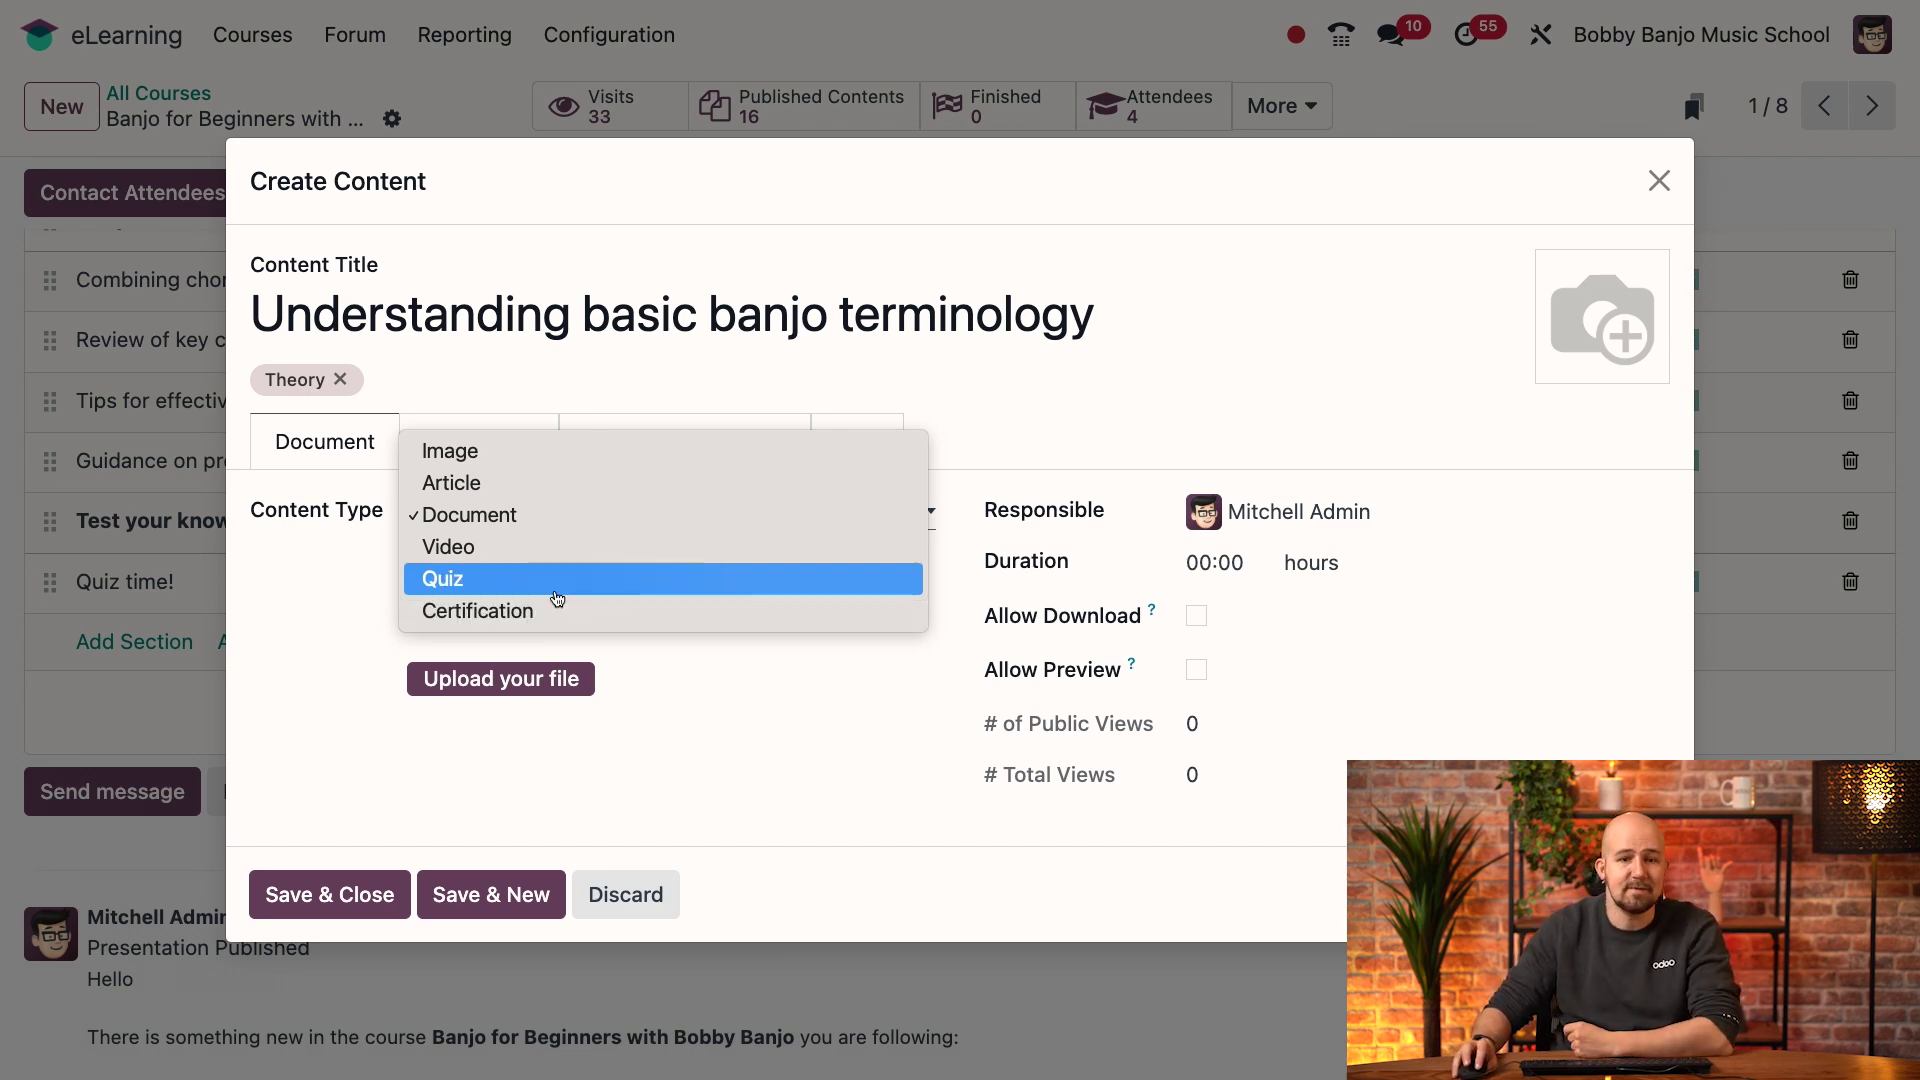
# Make the content a Video and paste the YouTube lesson link so its details load.
pyautogui.click(484, 461)
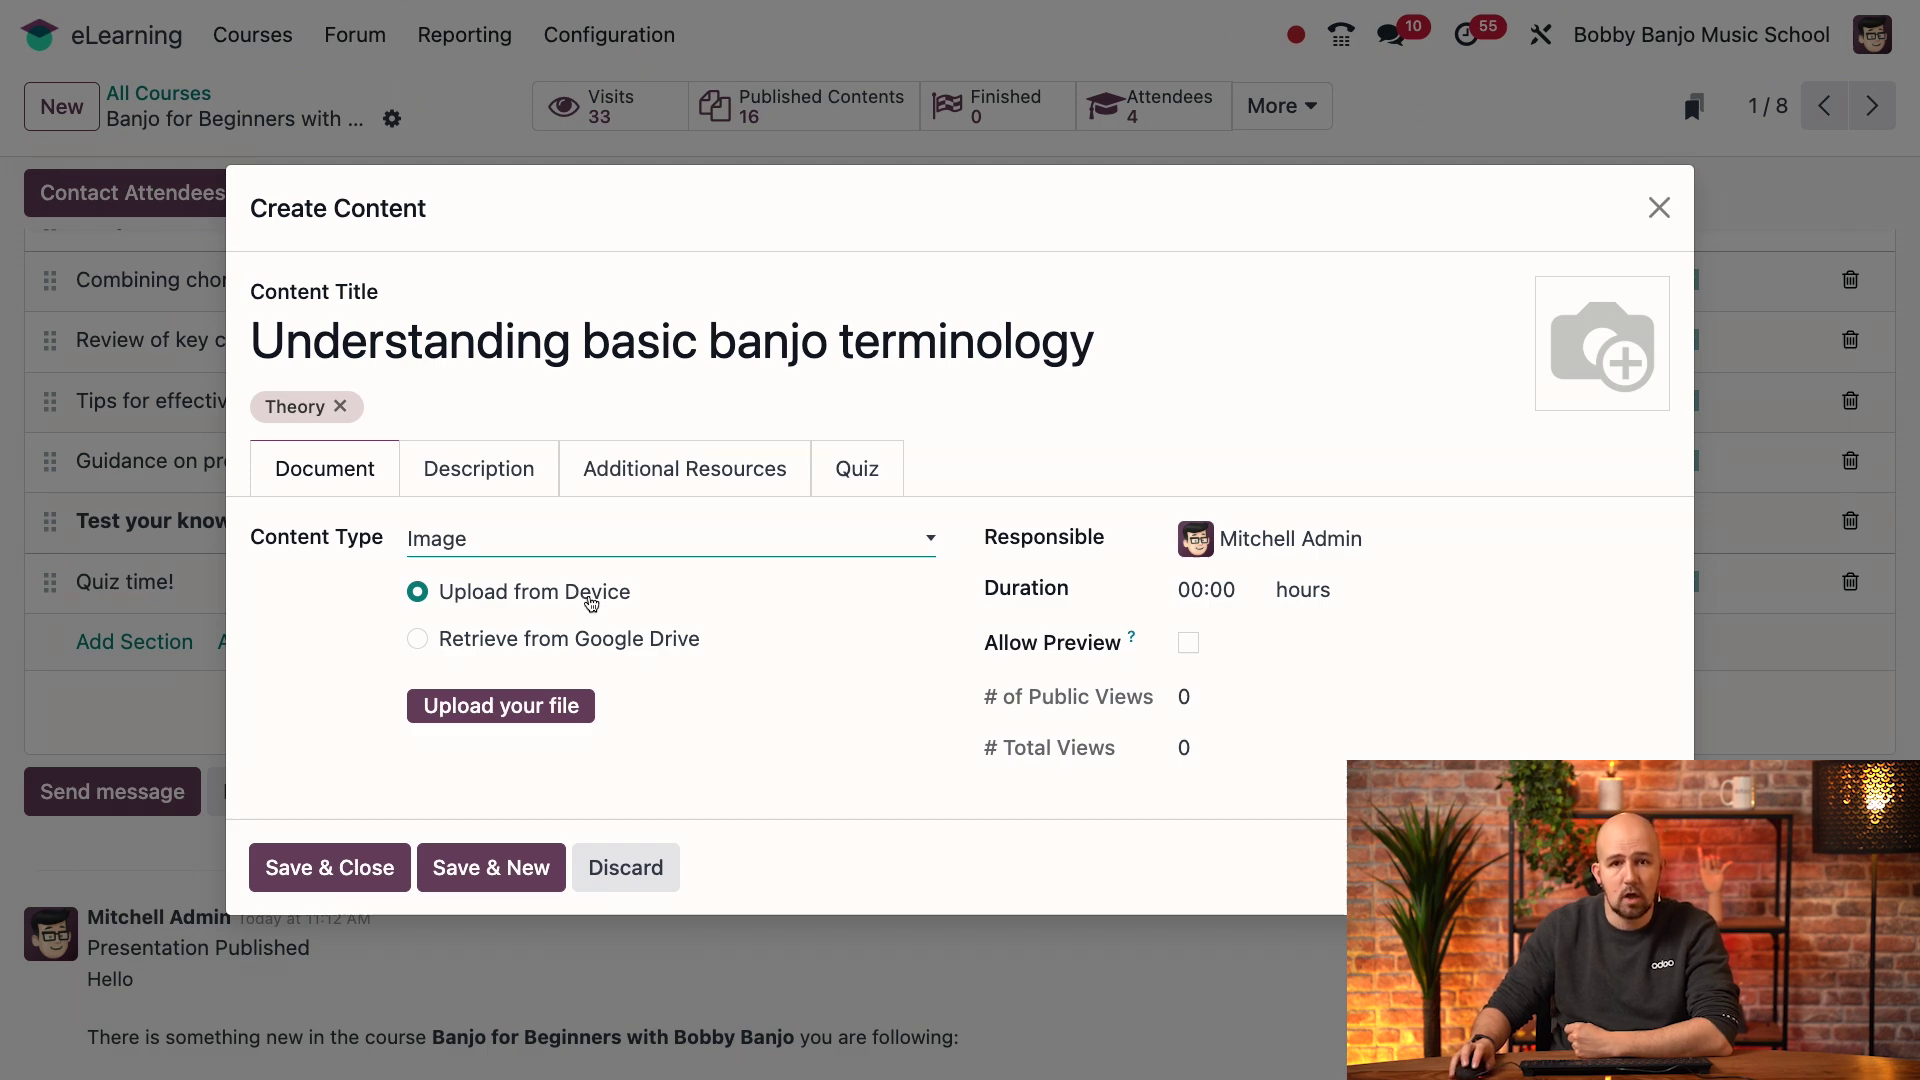
pyautogui.click(418, 640)
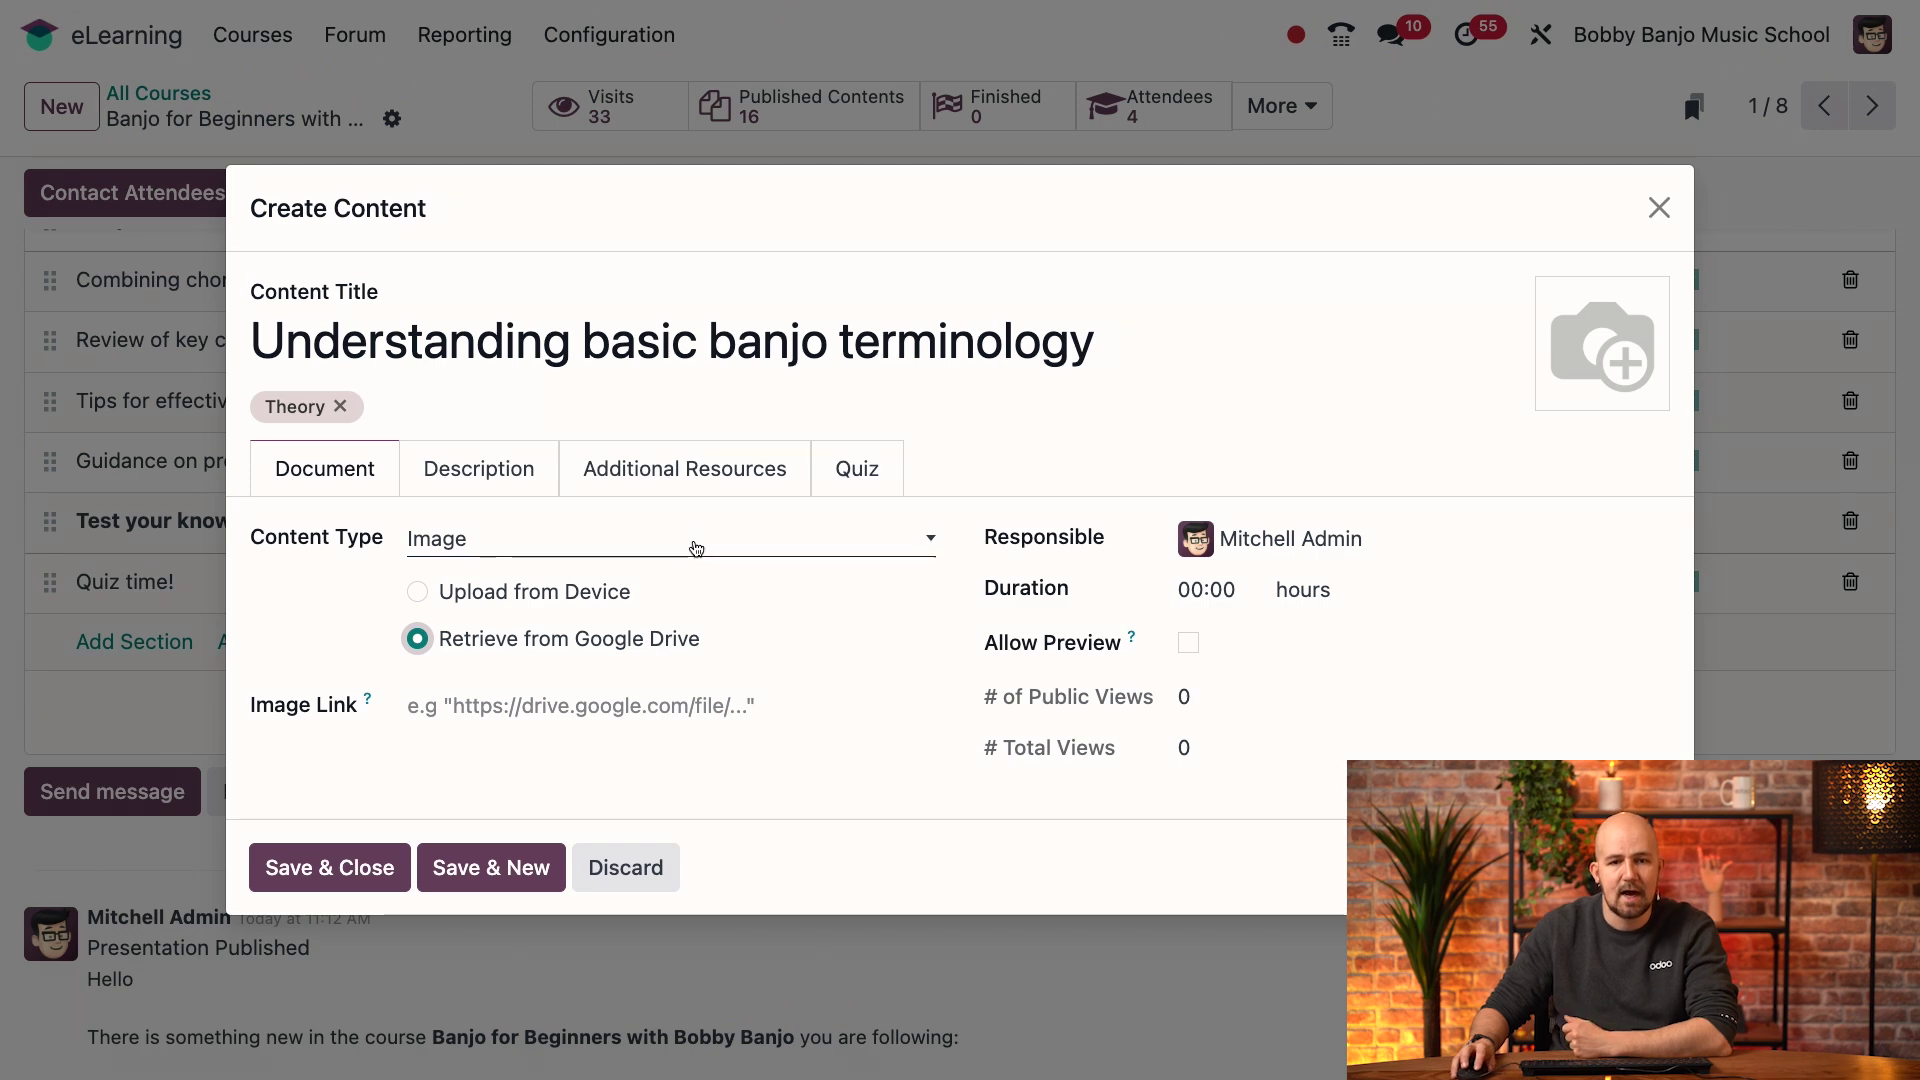
pyautogui.click(748, 548)
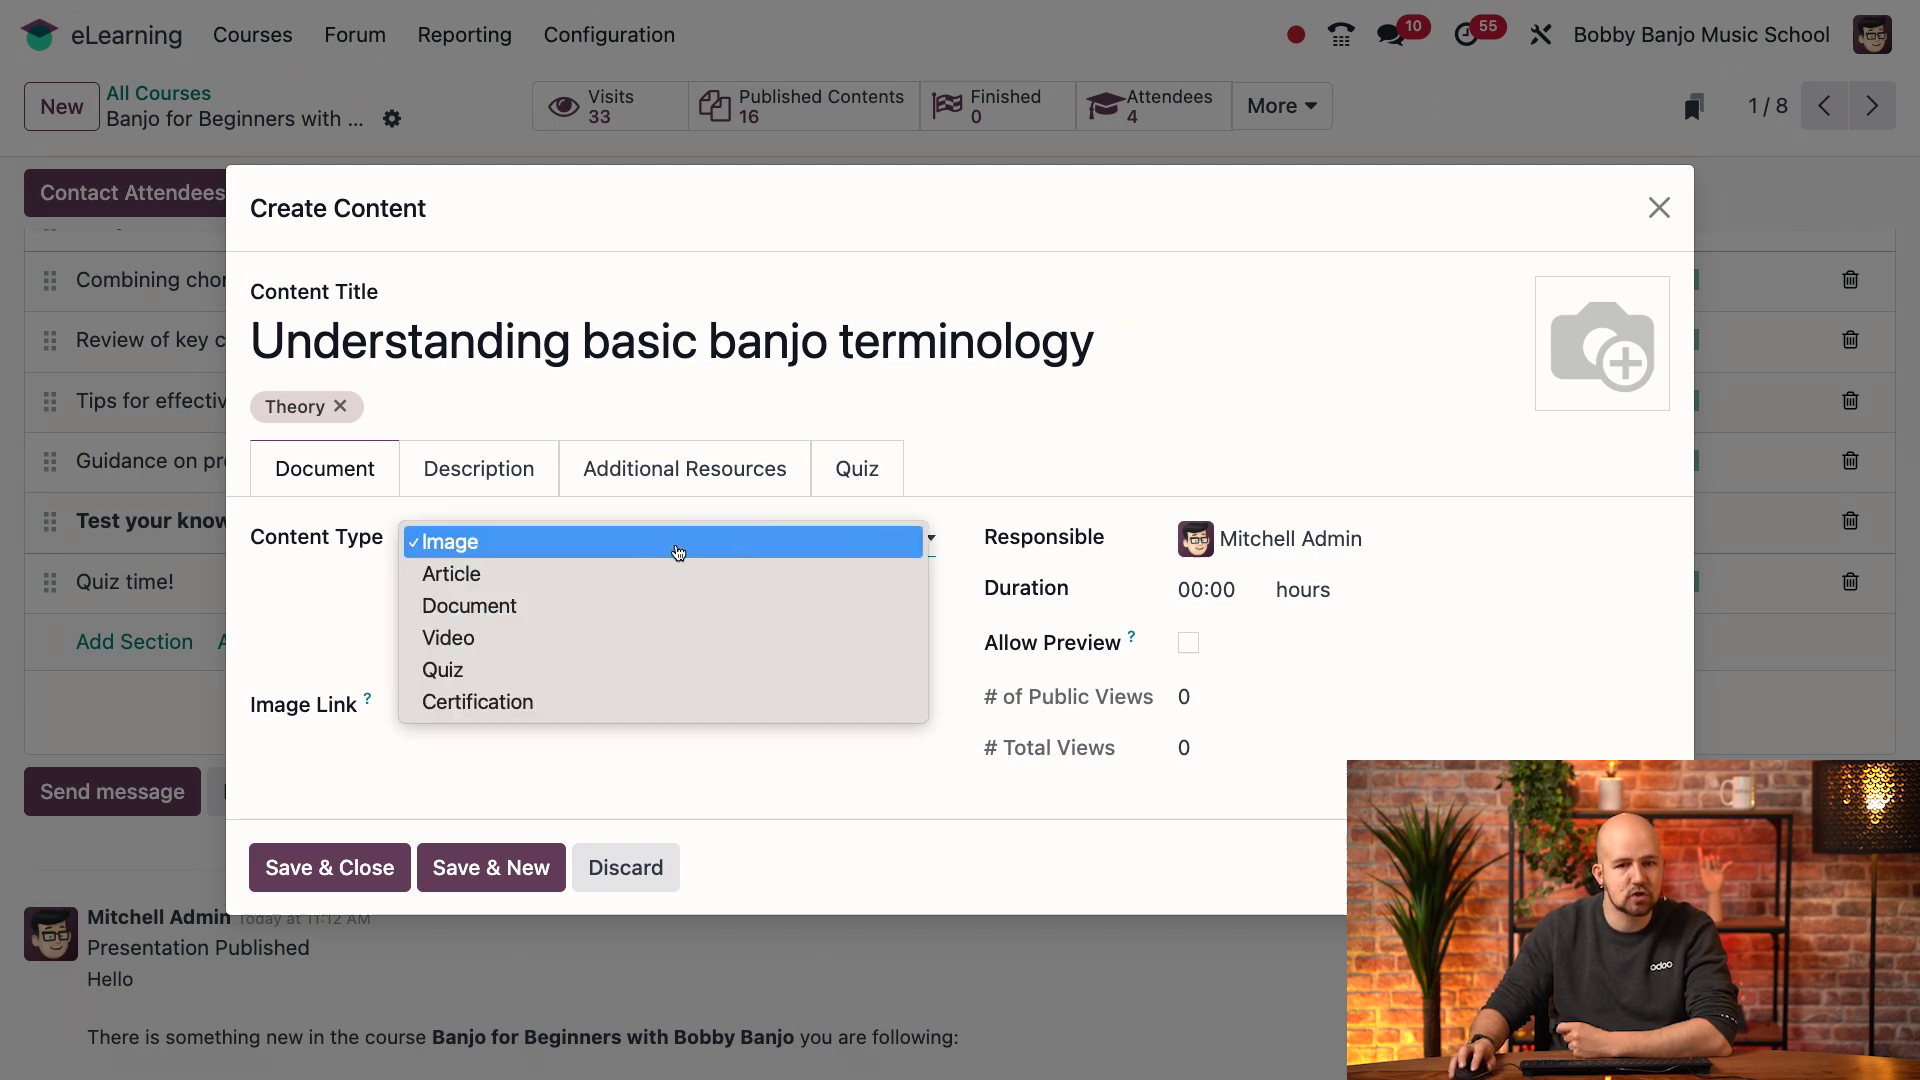
pyautogui.click(482, 640)
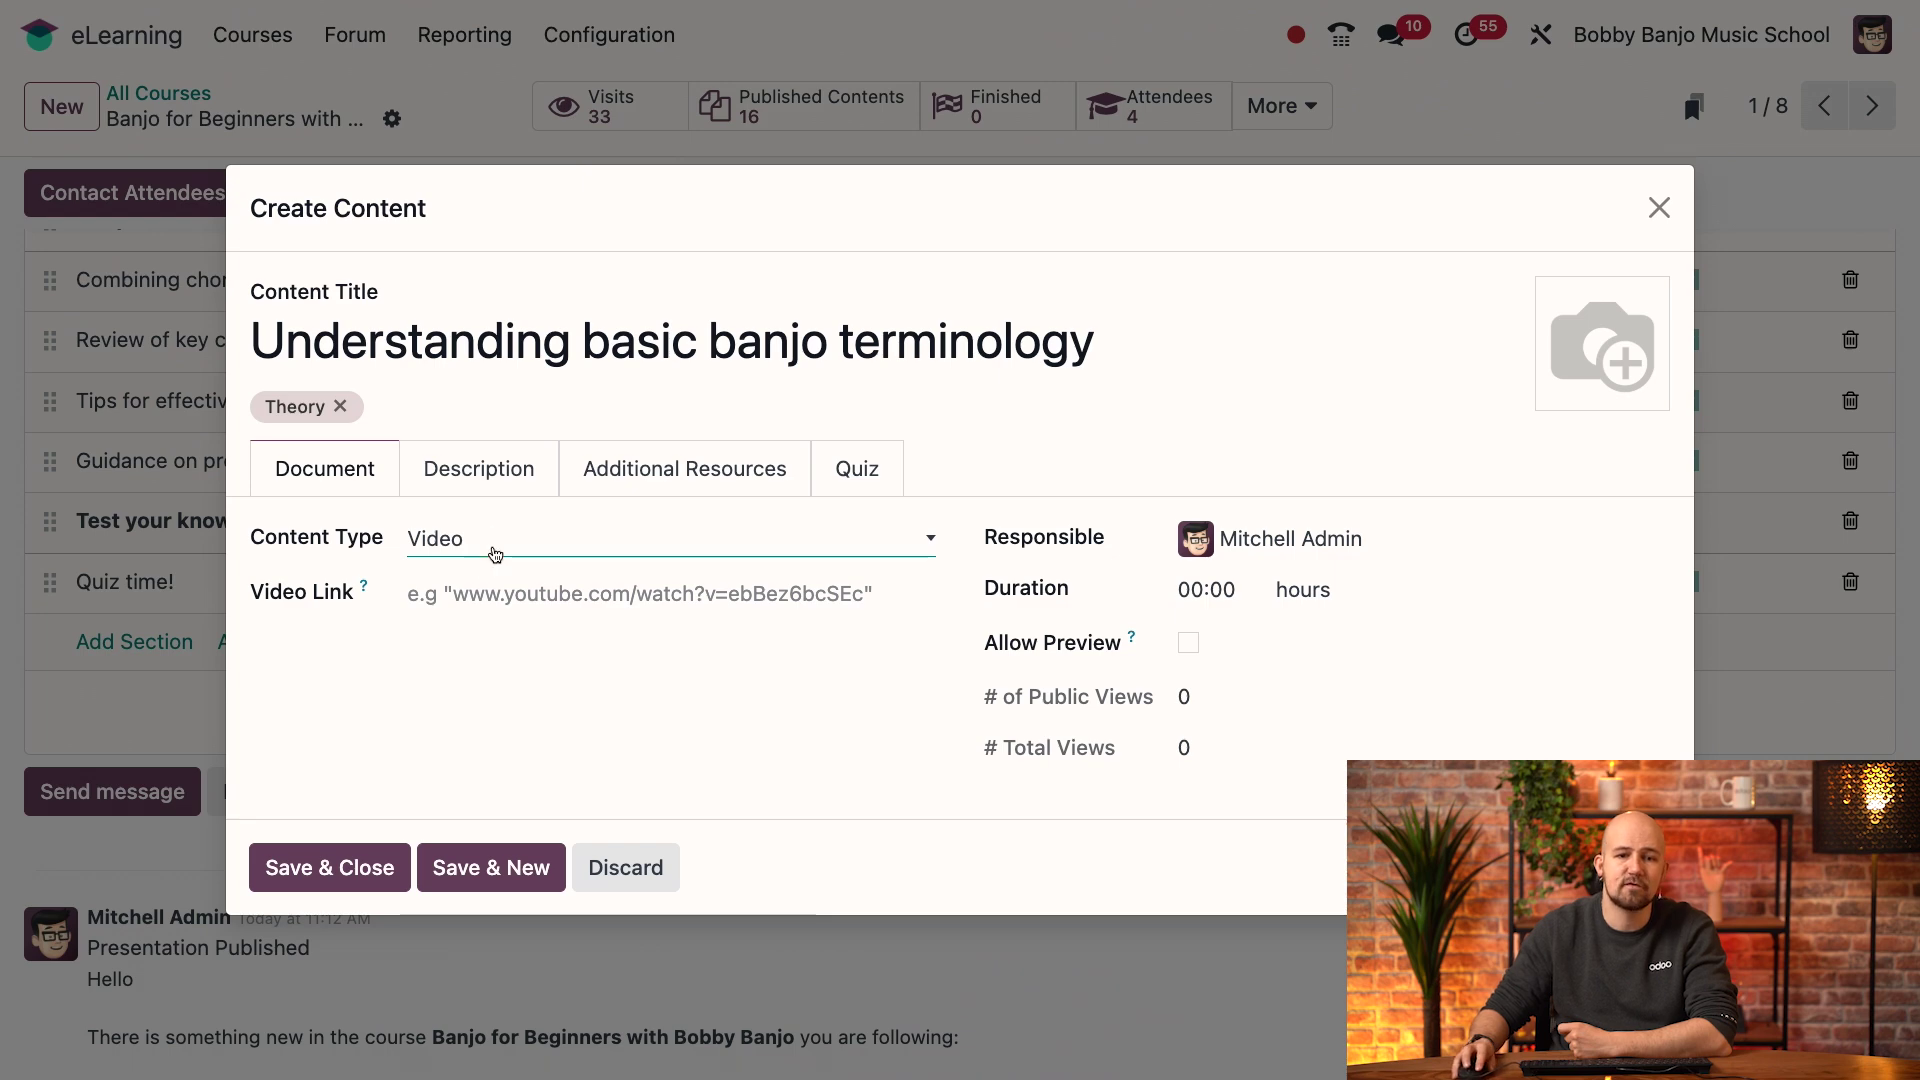
pyautogui.click(483, 598)
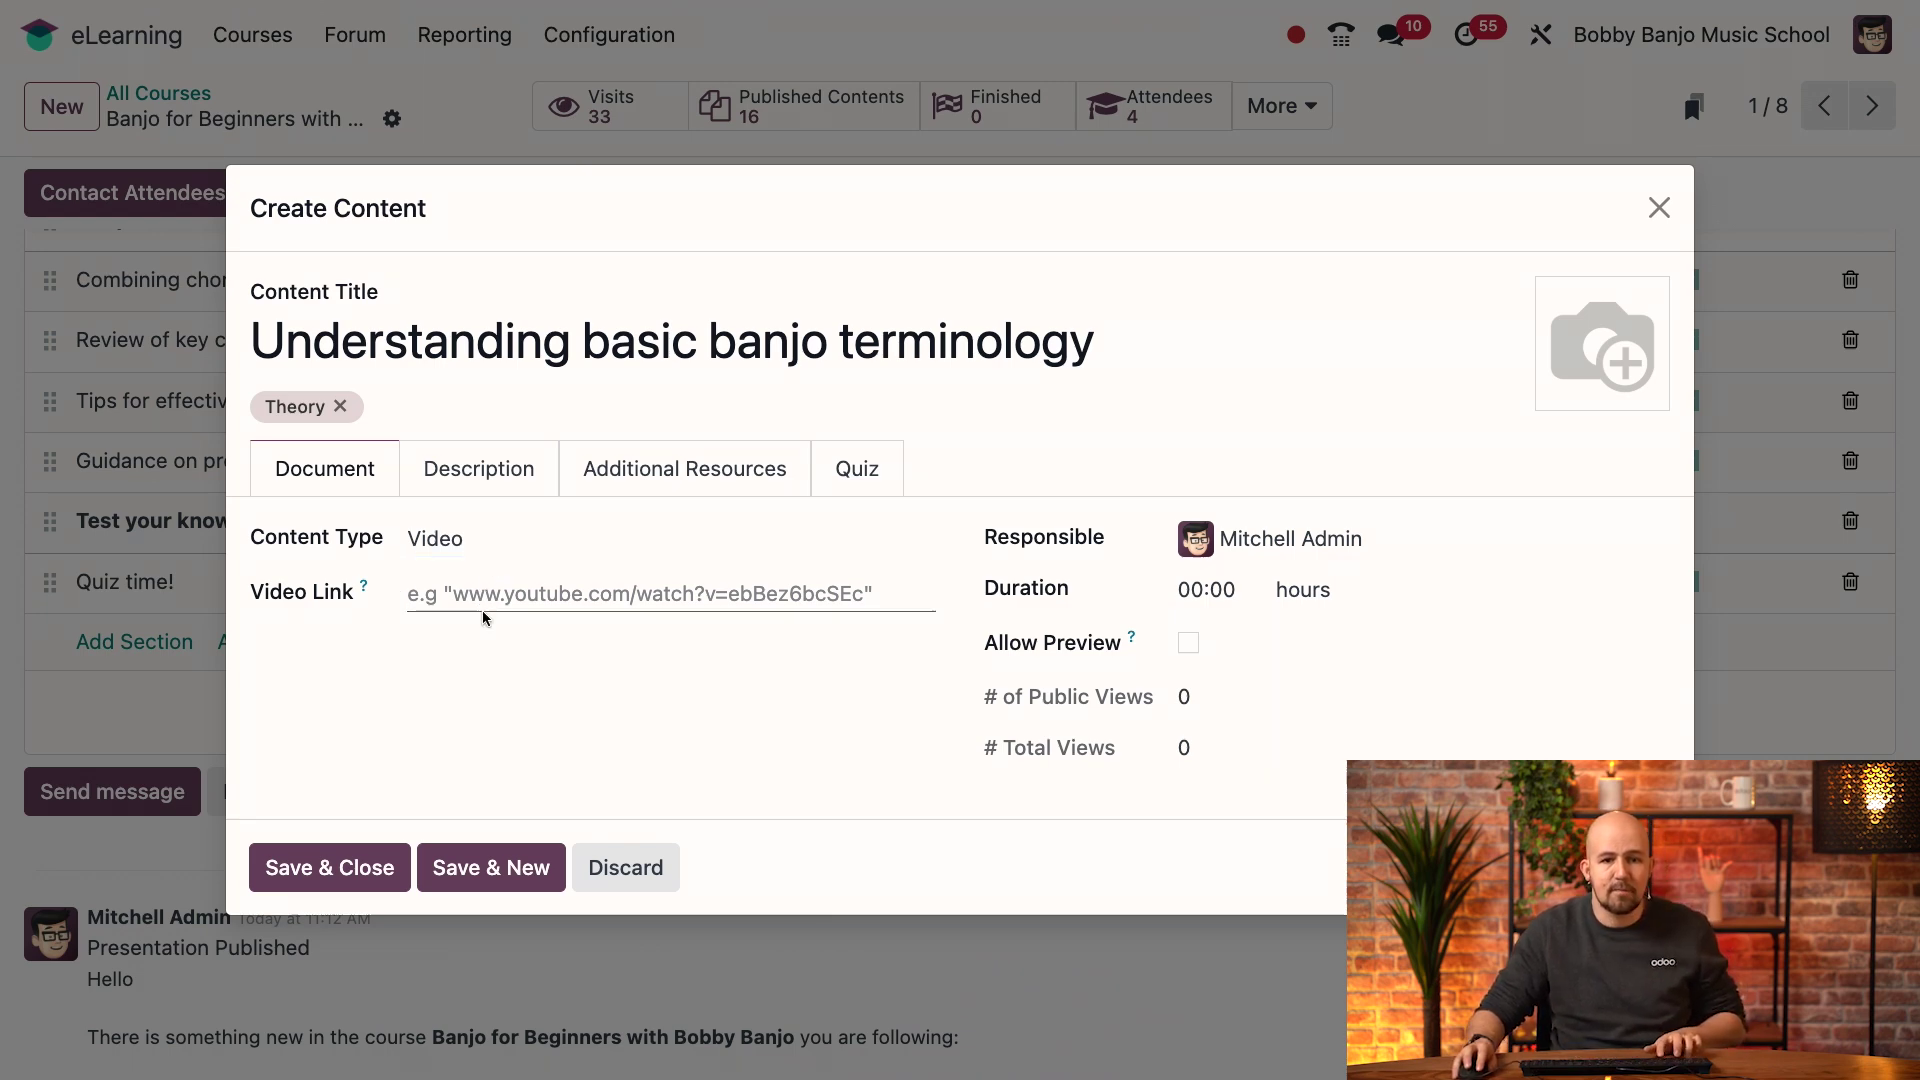
pyautogui.write('https://www.youtube.com/watch?v=fn4YhHdhhUU&ab_channel=markwardle')
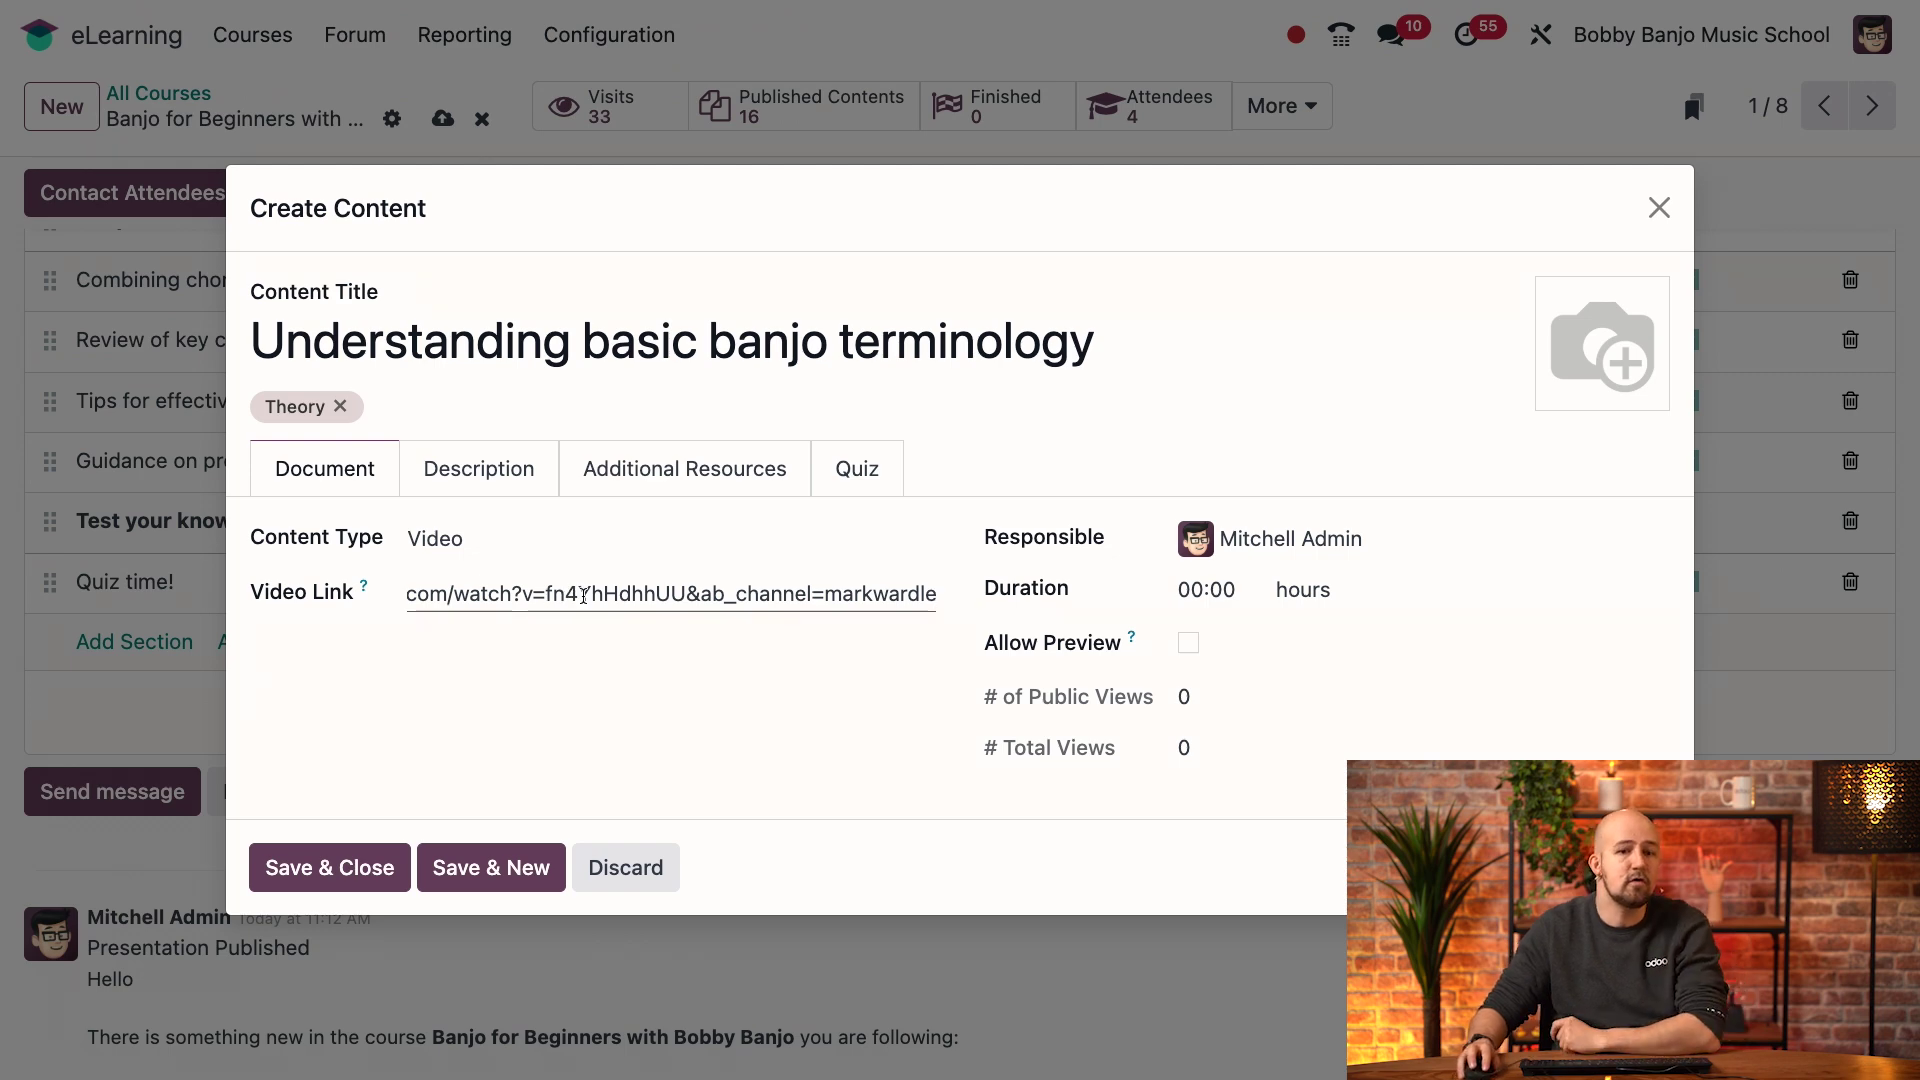
pyautogui.click(714, 686)
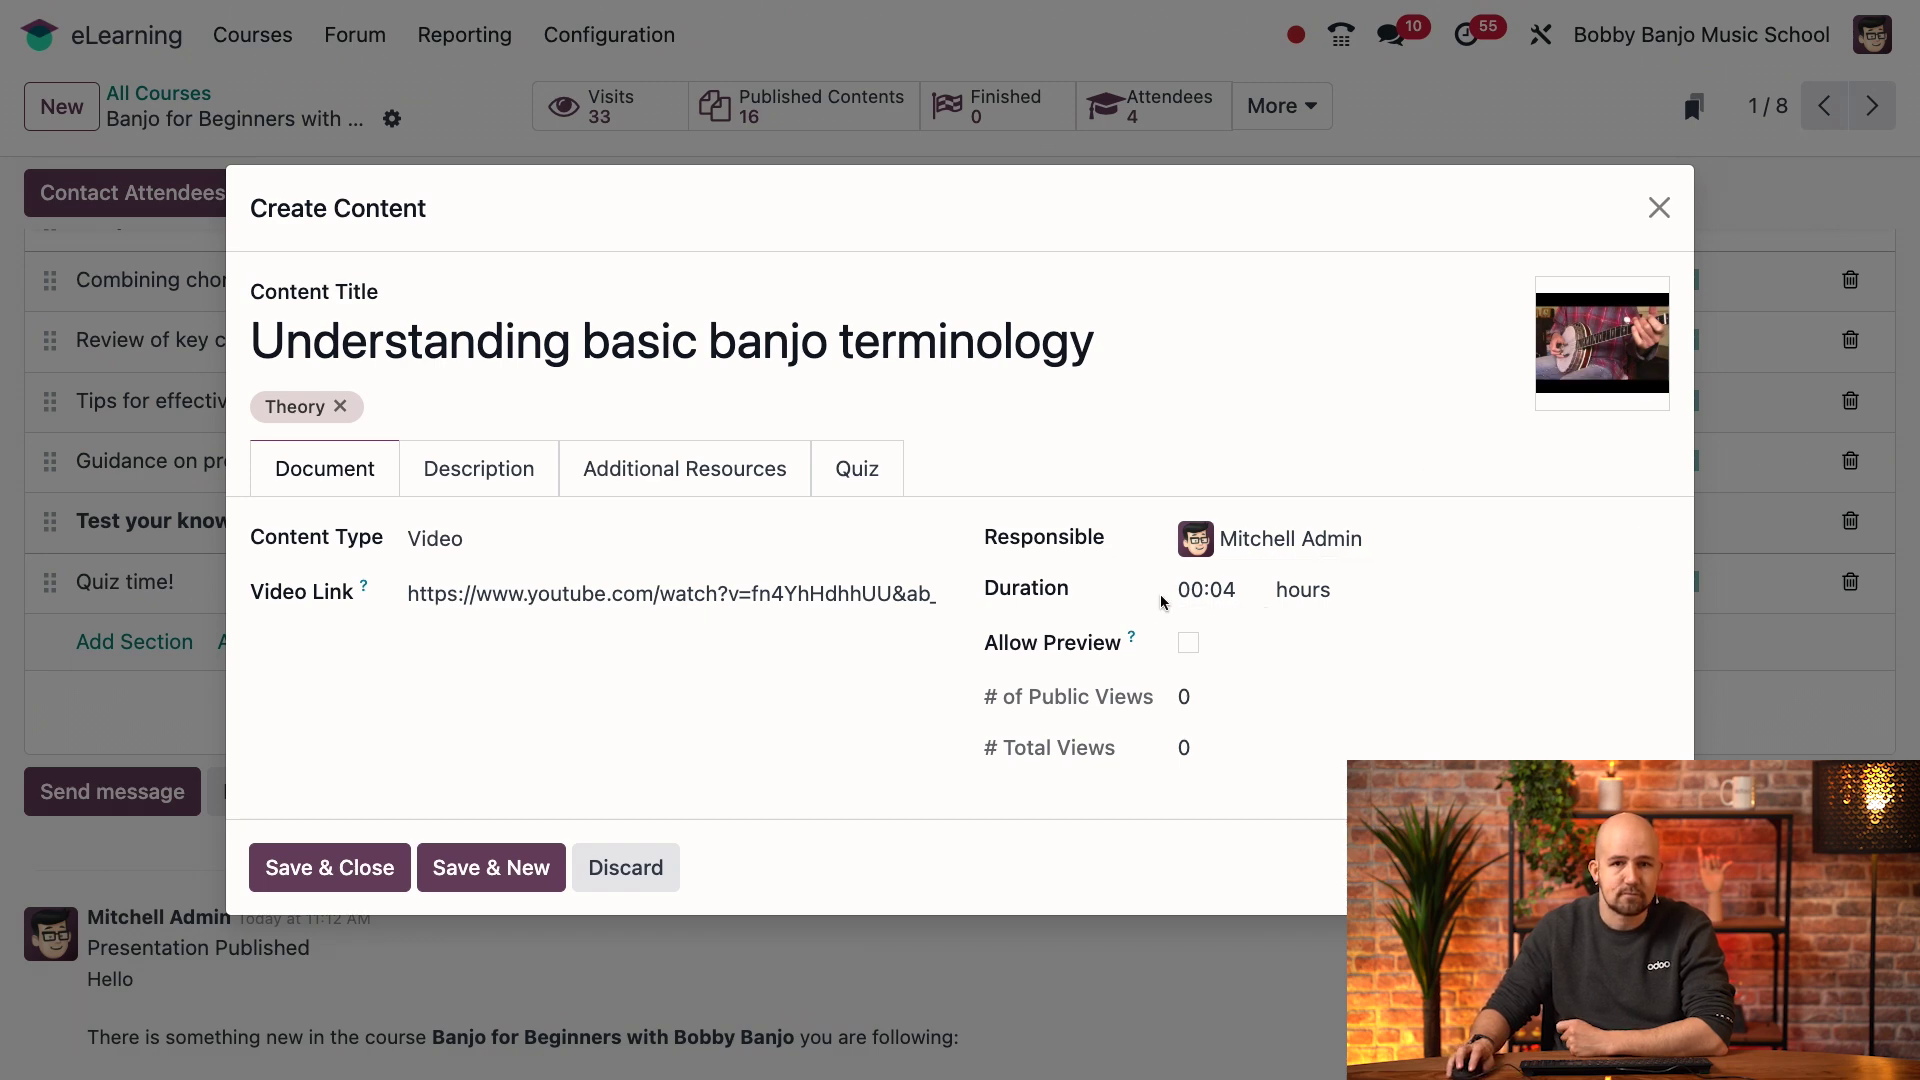
# Delete the description text imported from the YouTube video.
pyautogui.click(496, 487)
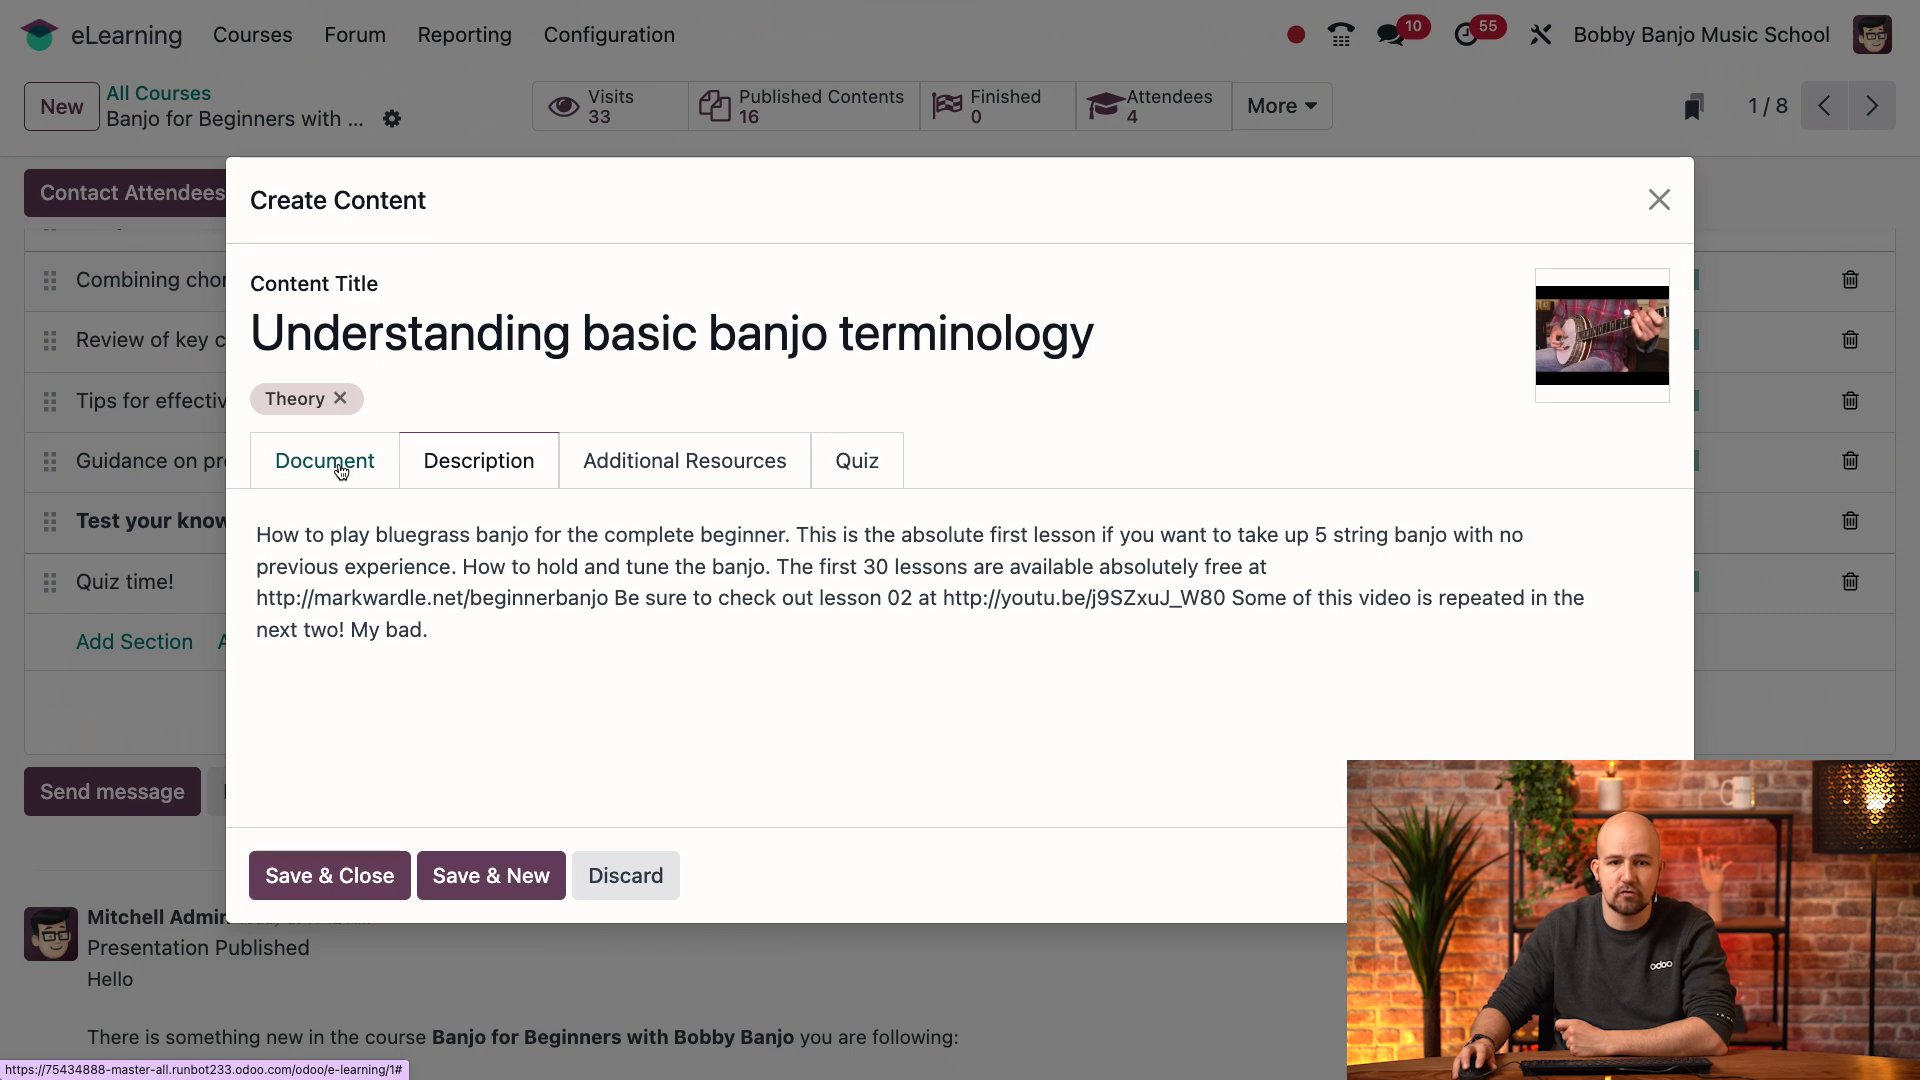
pyautogui.tripleClick(370, 557)
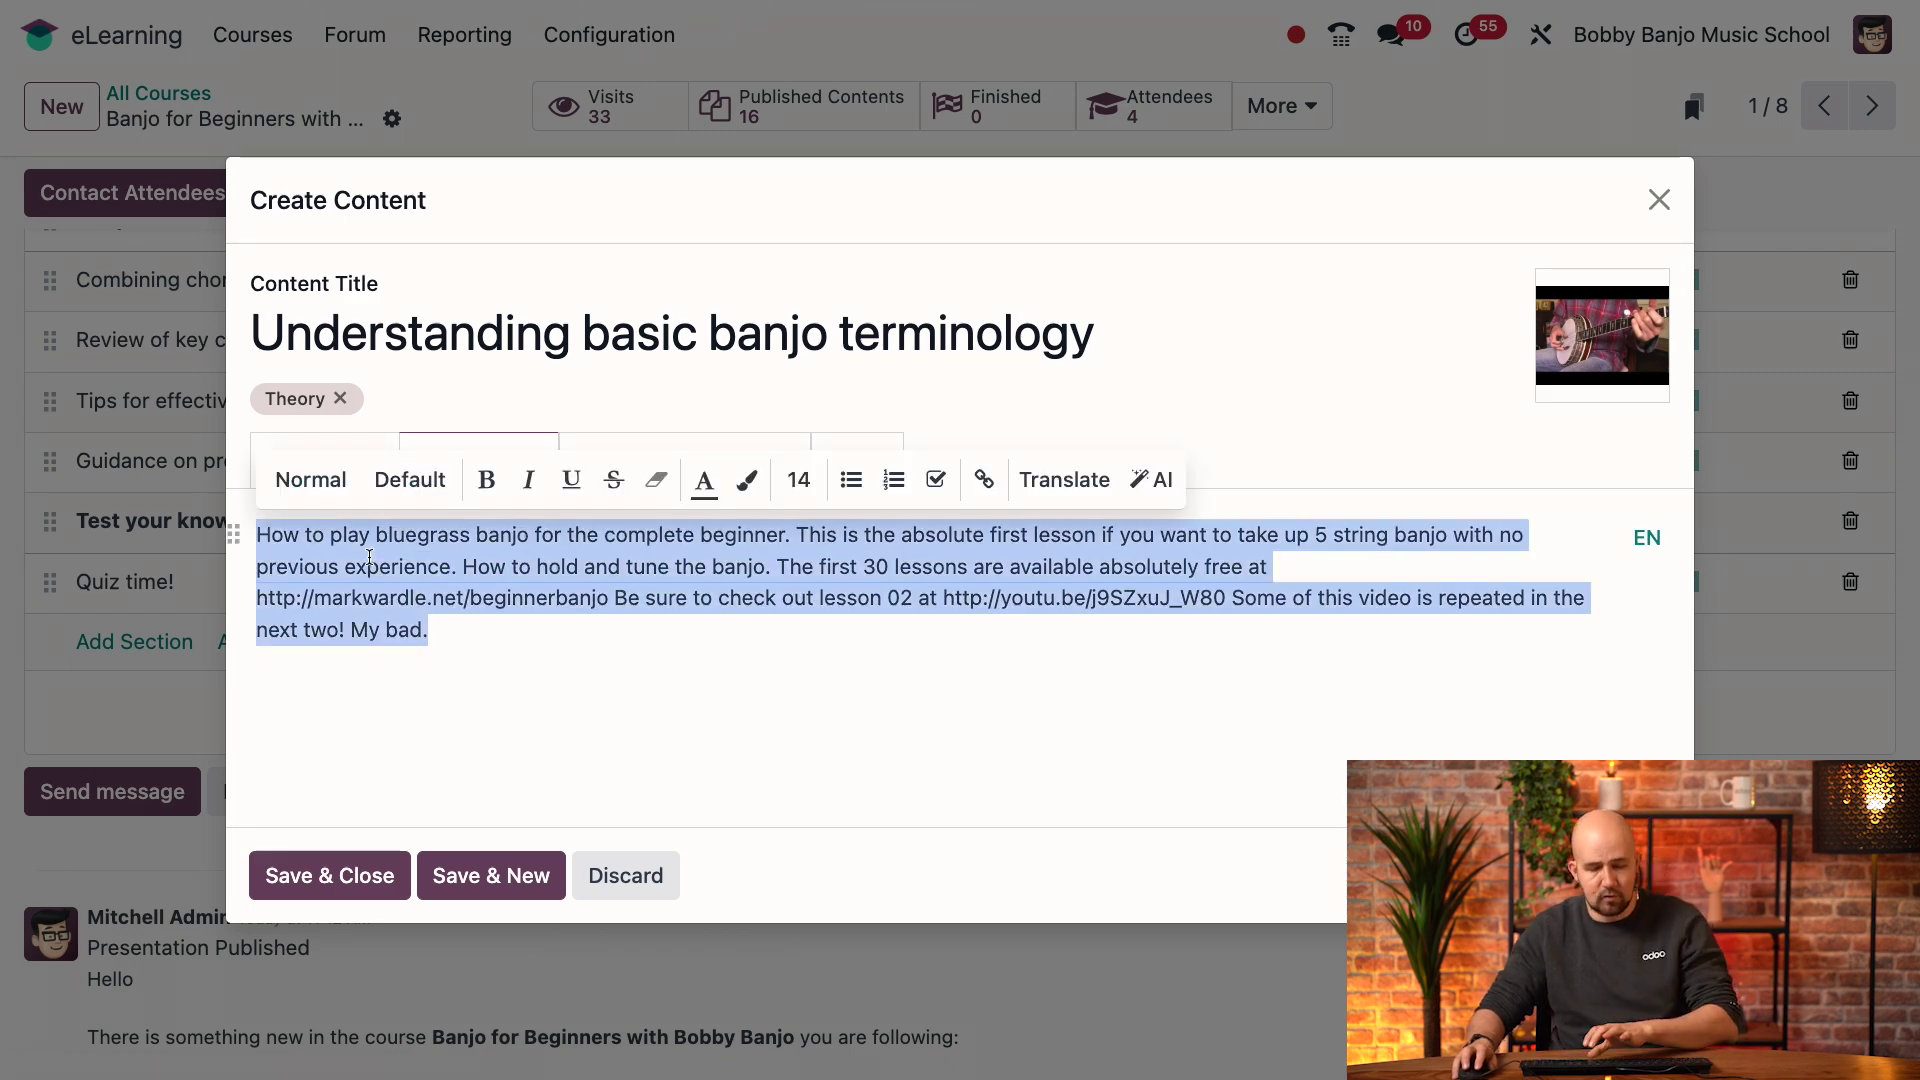
pyautogui.press('BackSpace')
pyautogui.click(334, 463)
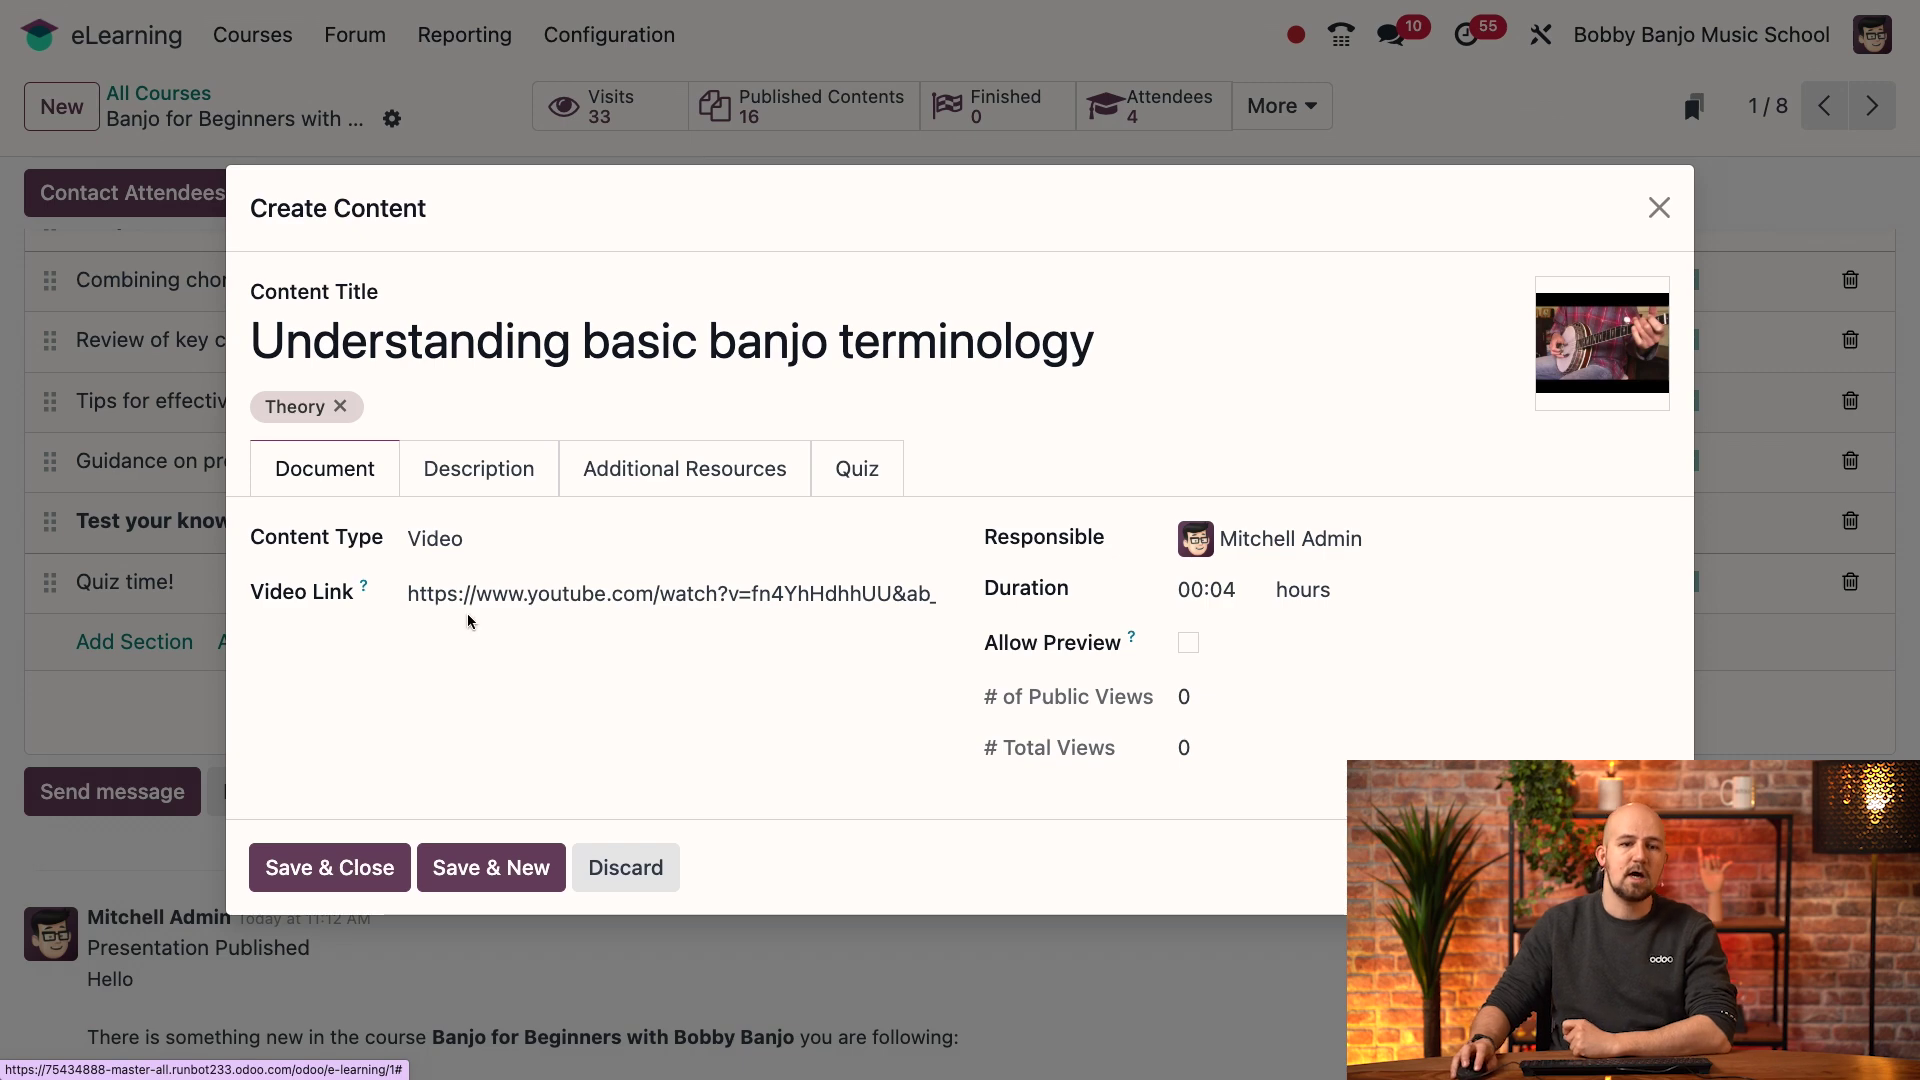
# Change the content type back to Document, uploaded from the device.
pyautogui.click(473, 544)
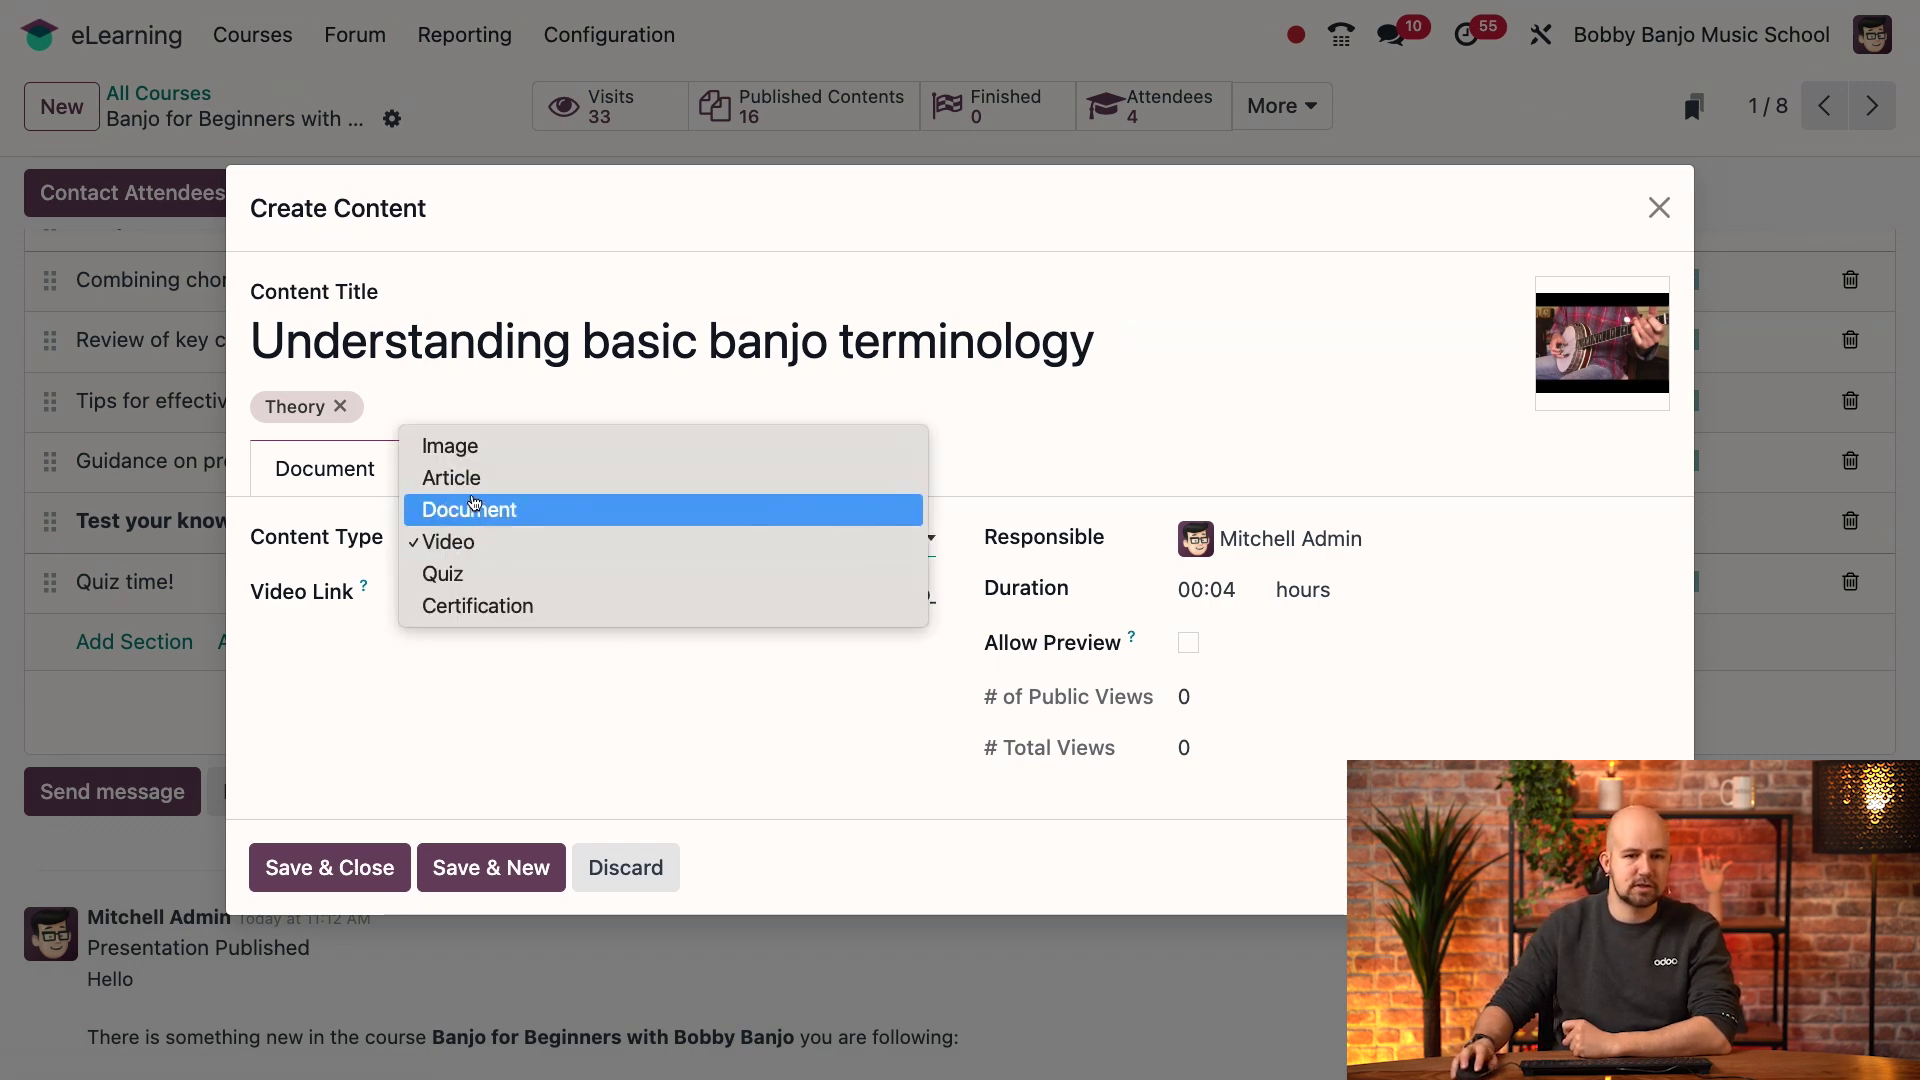
pyautogui.click(502, 526)
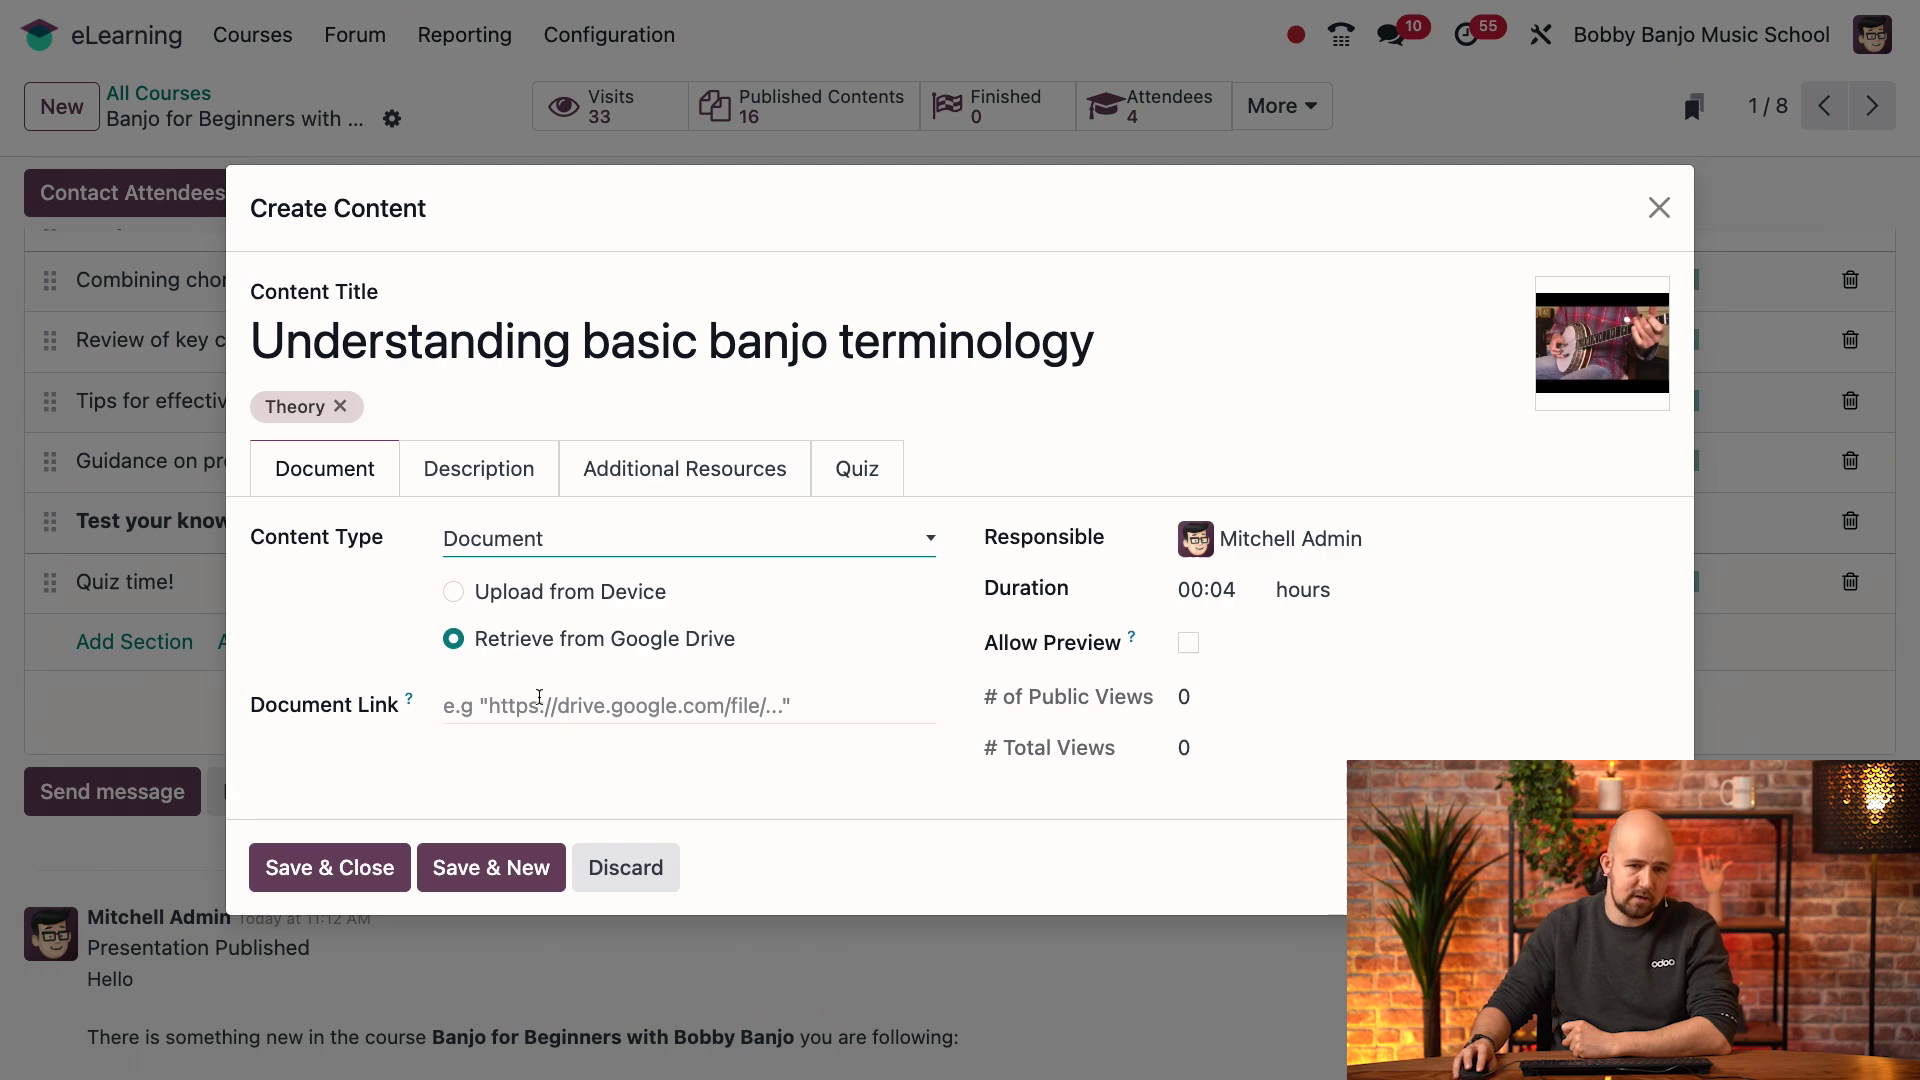
pyautogui.click(452, 591)
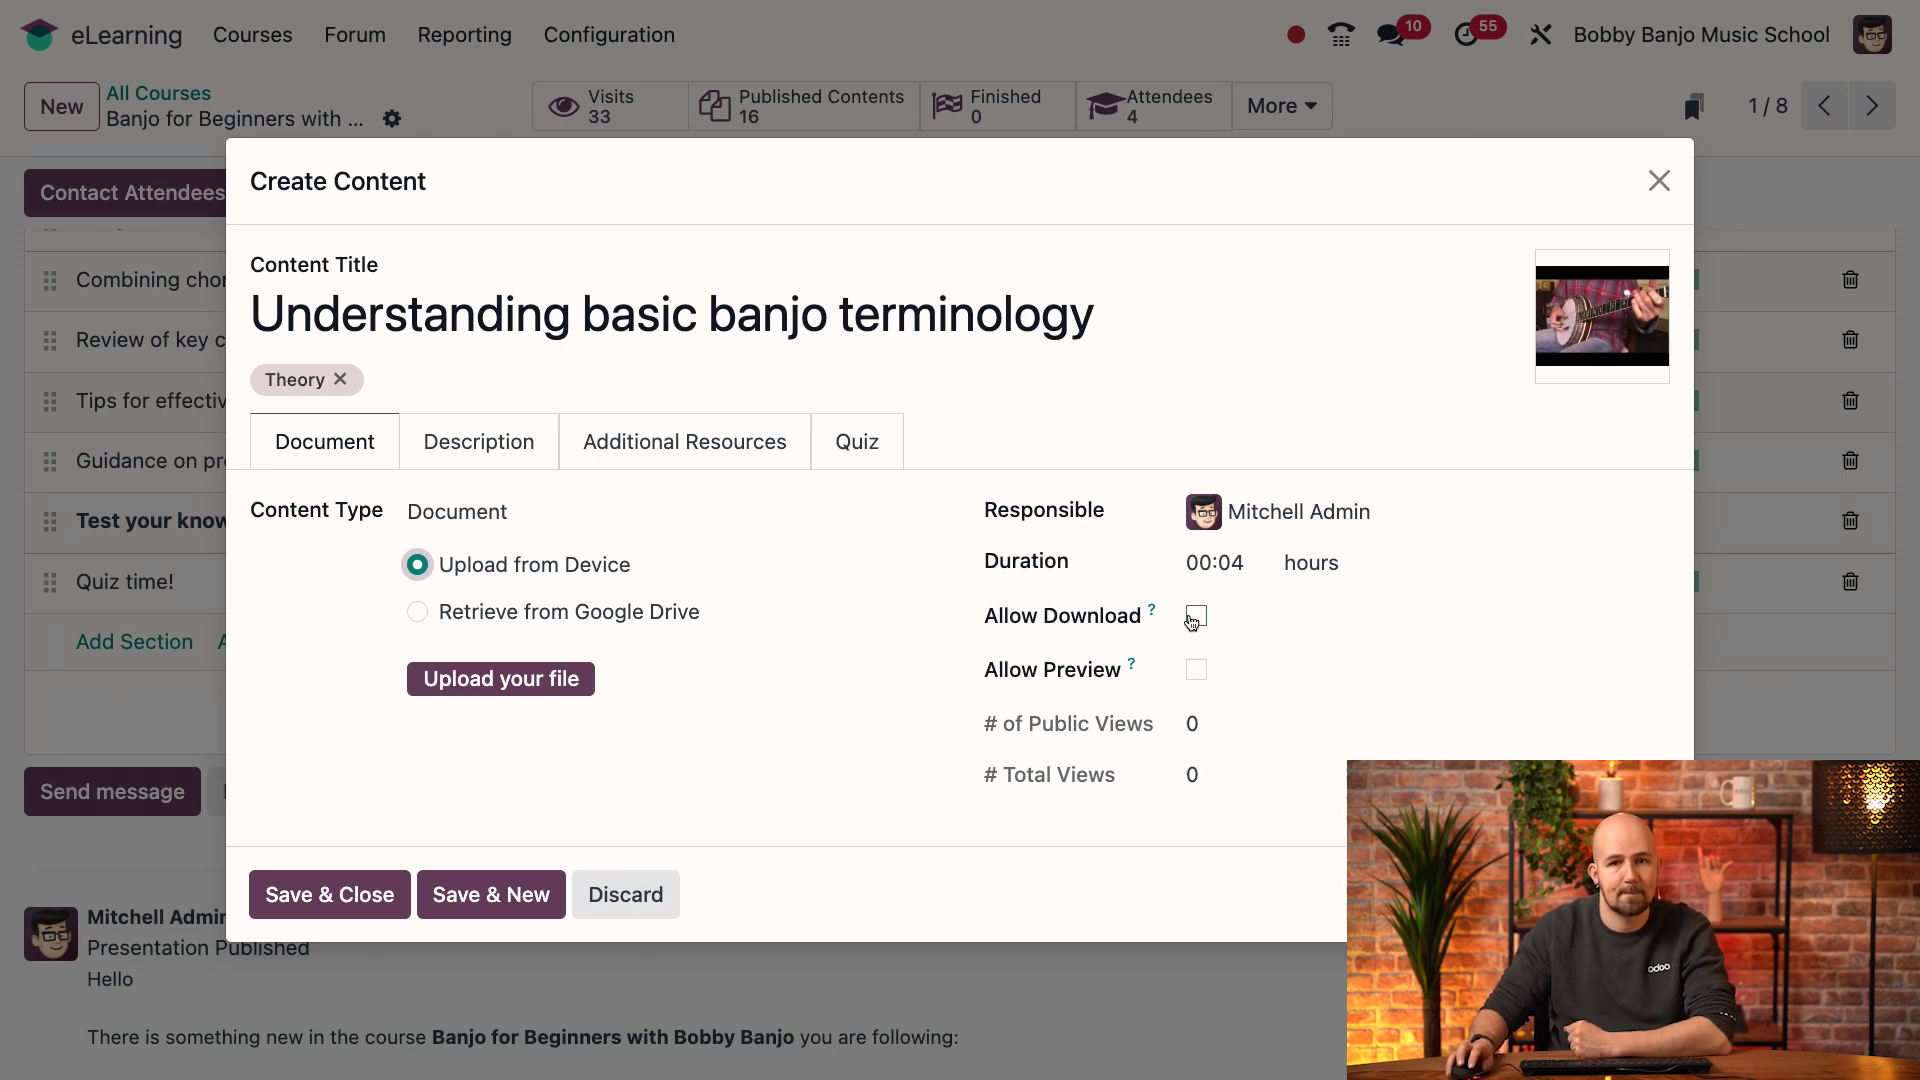
pyautogui.click(540, 516)
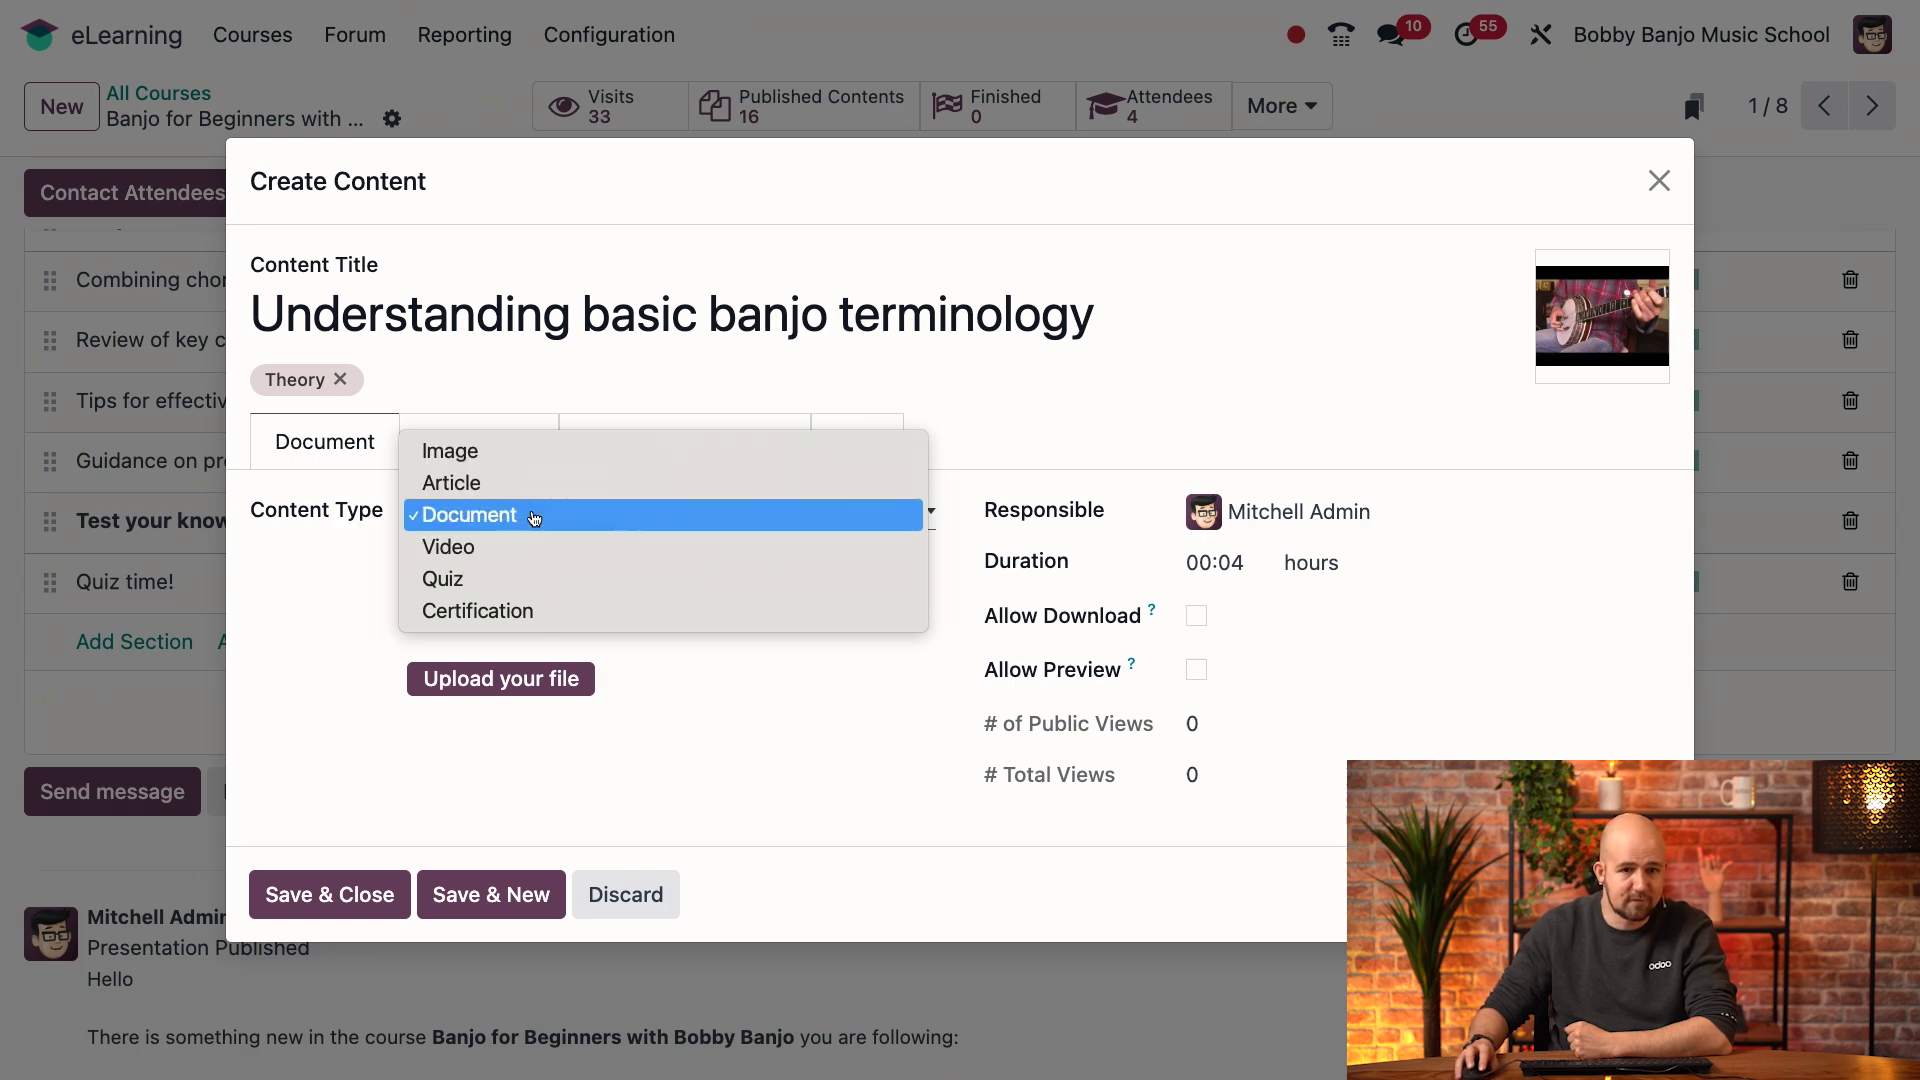
# Make the lesson an Image and upload Banjo_Schematic.jpg from Downloads.
pyautogui.click(540, 456)
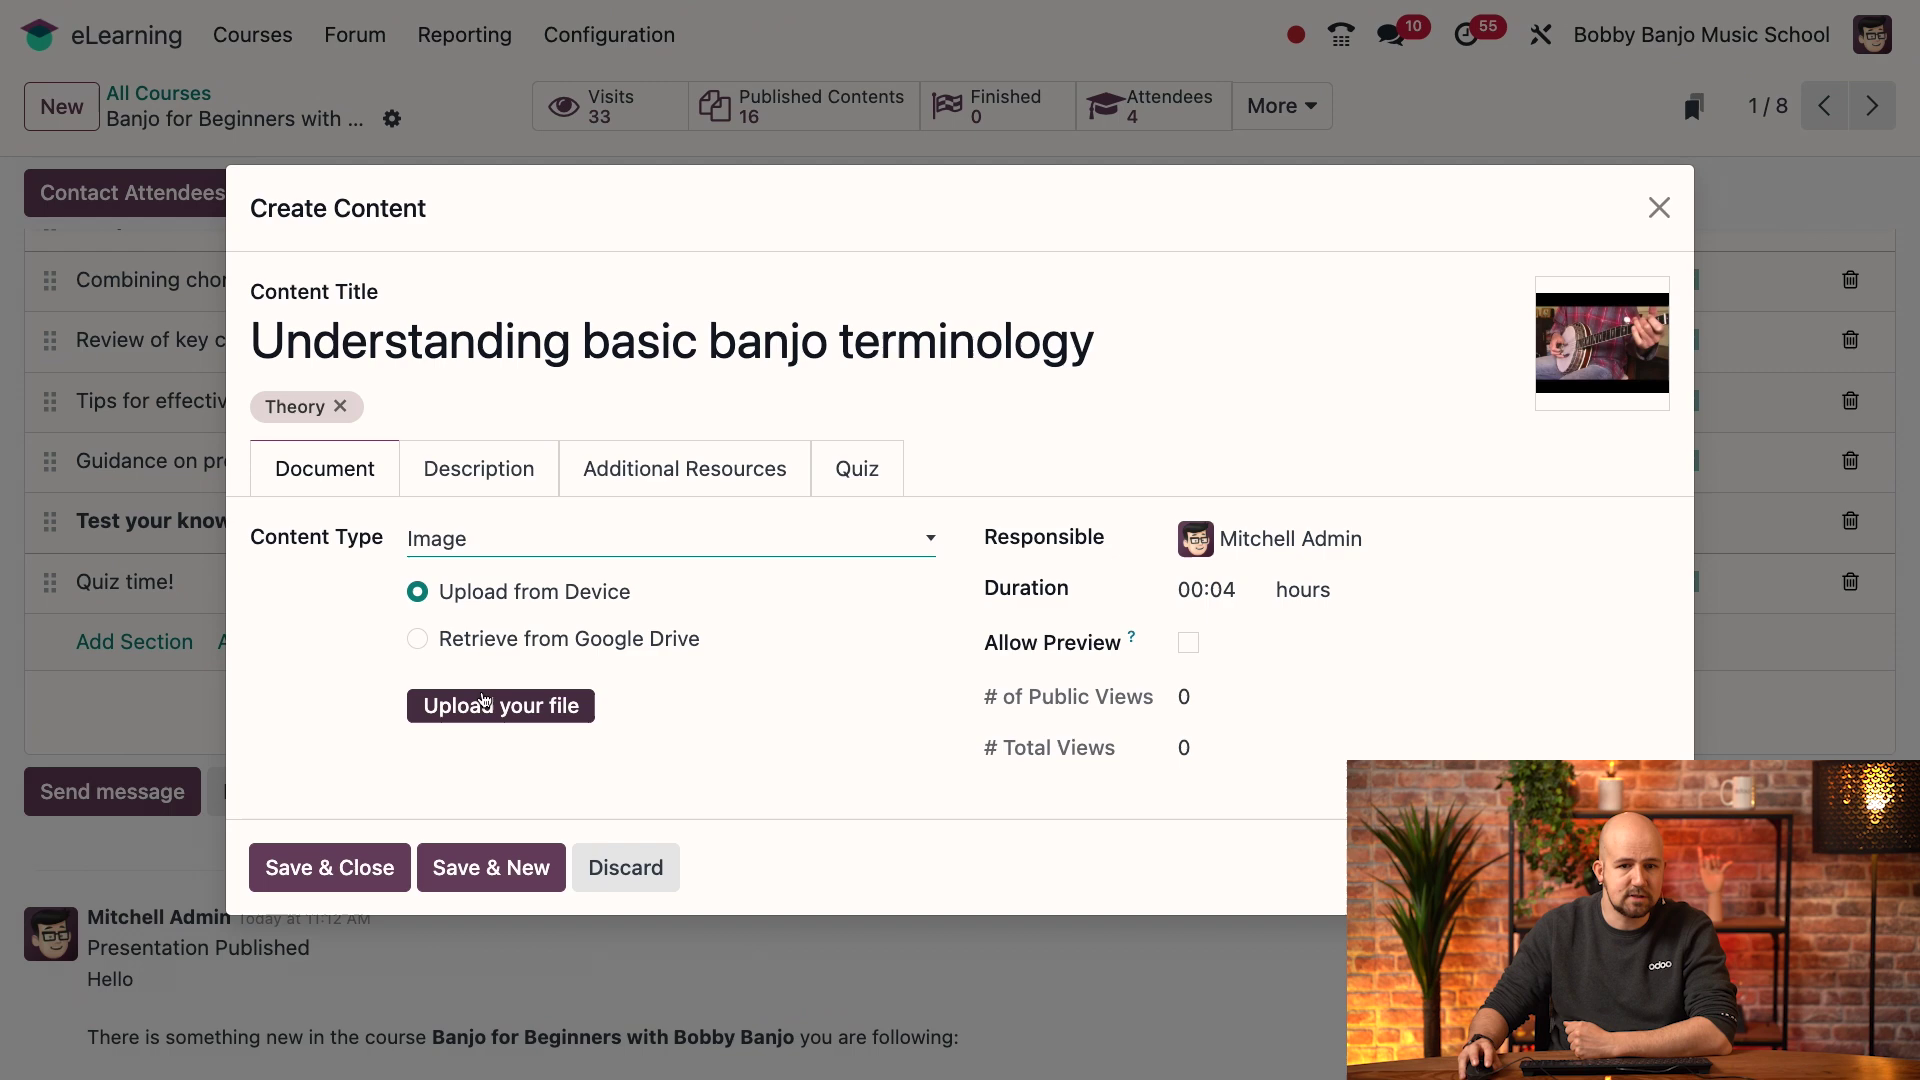
pyautogui.click(500, 704)
pyautogui.click(813, 424)
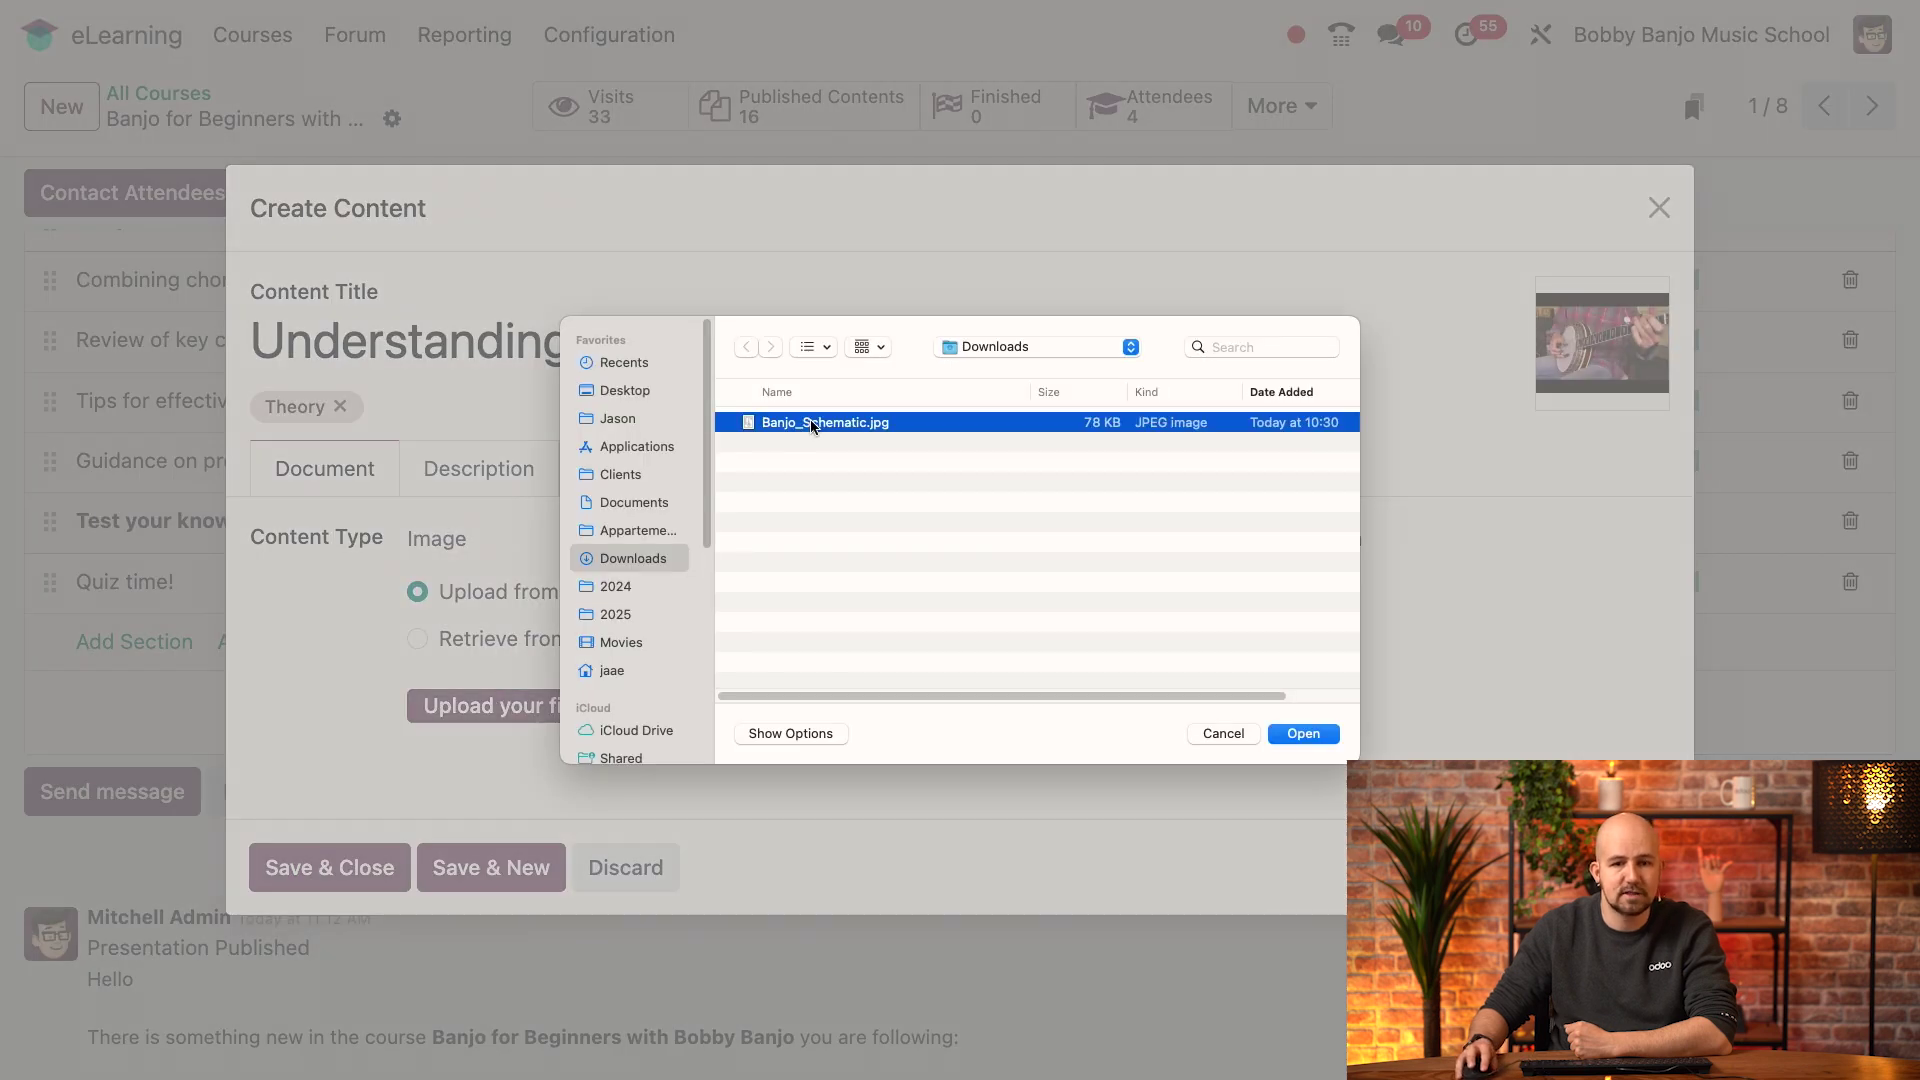
pyautogui.click(1297, 735)
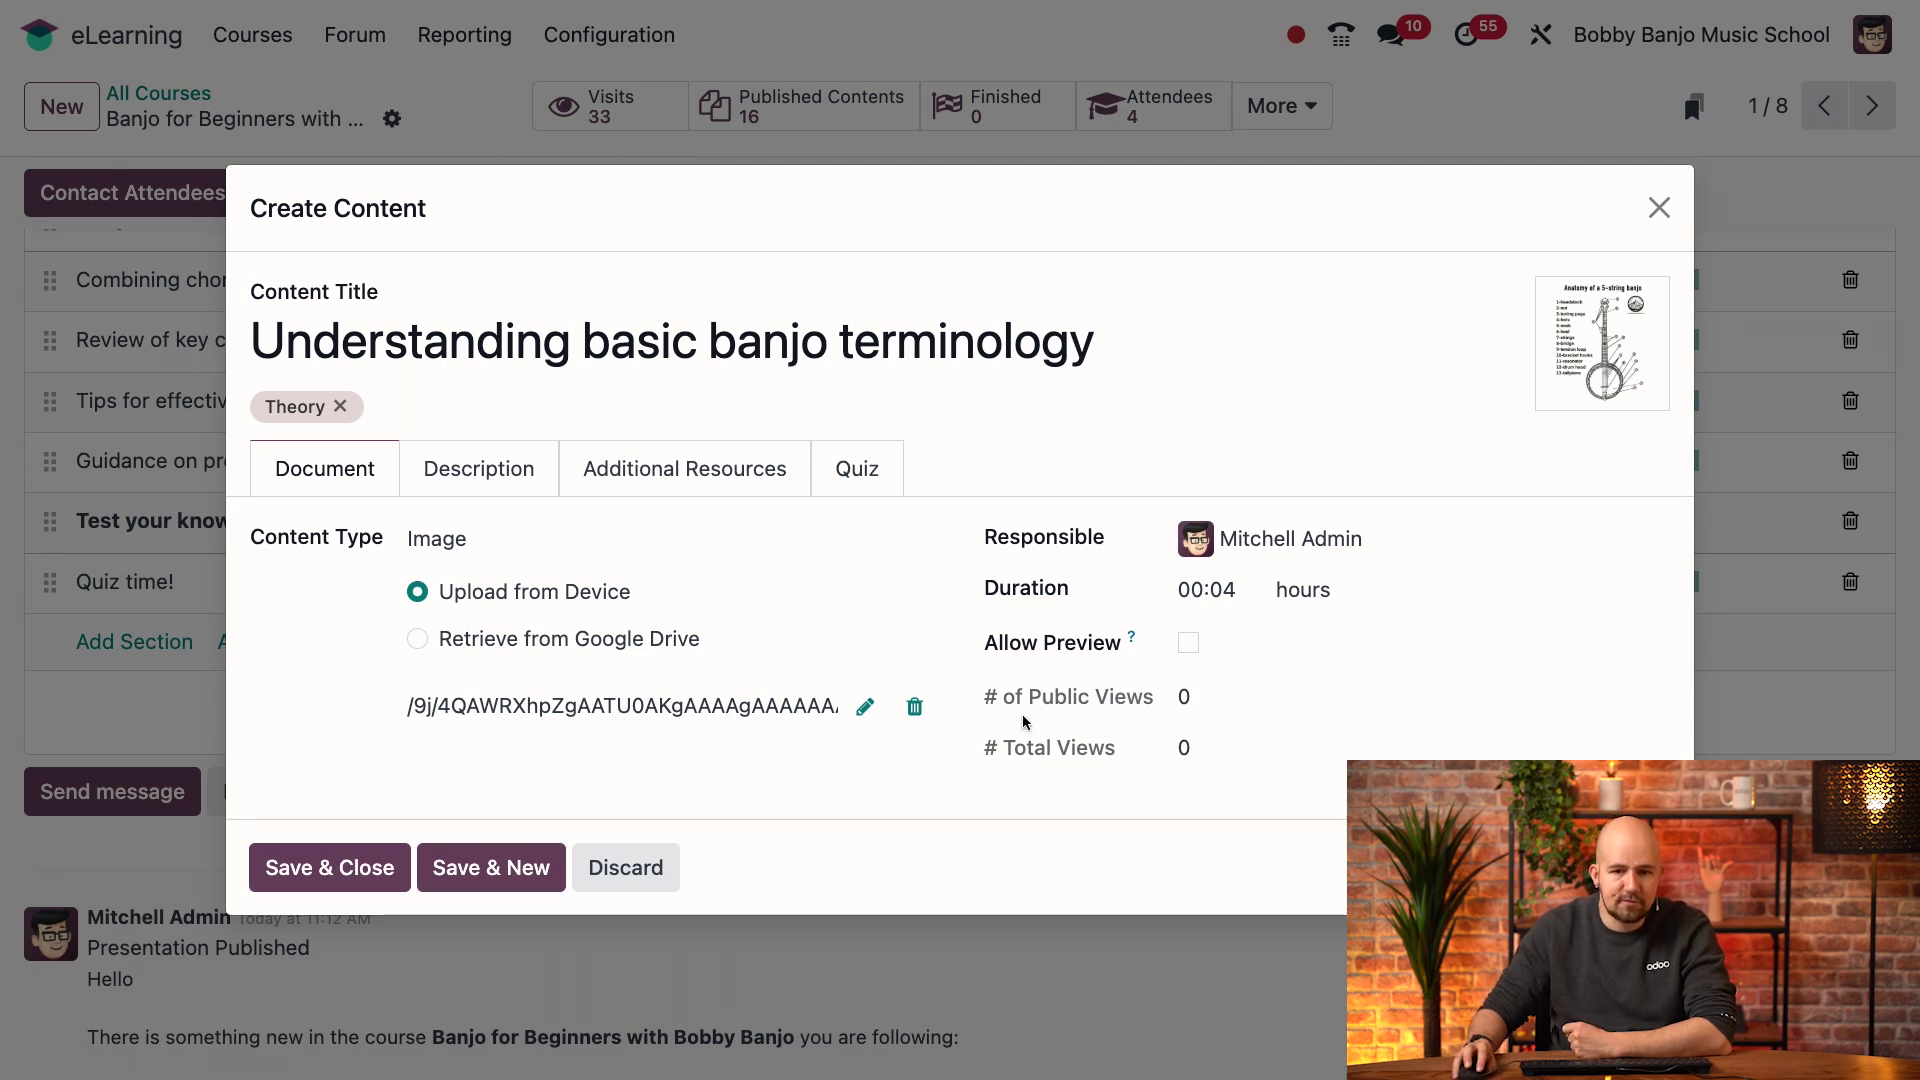
pyautogui.moveTo(1206, 764); pyautogui.dragTo(1143, 699)
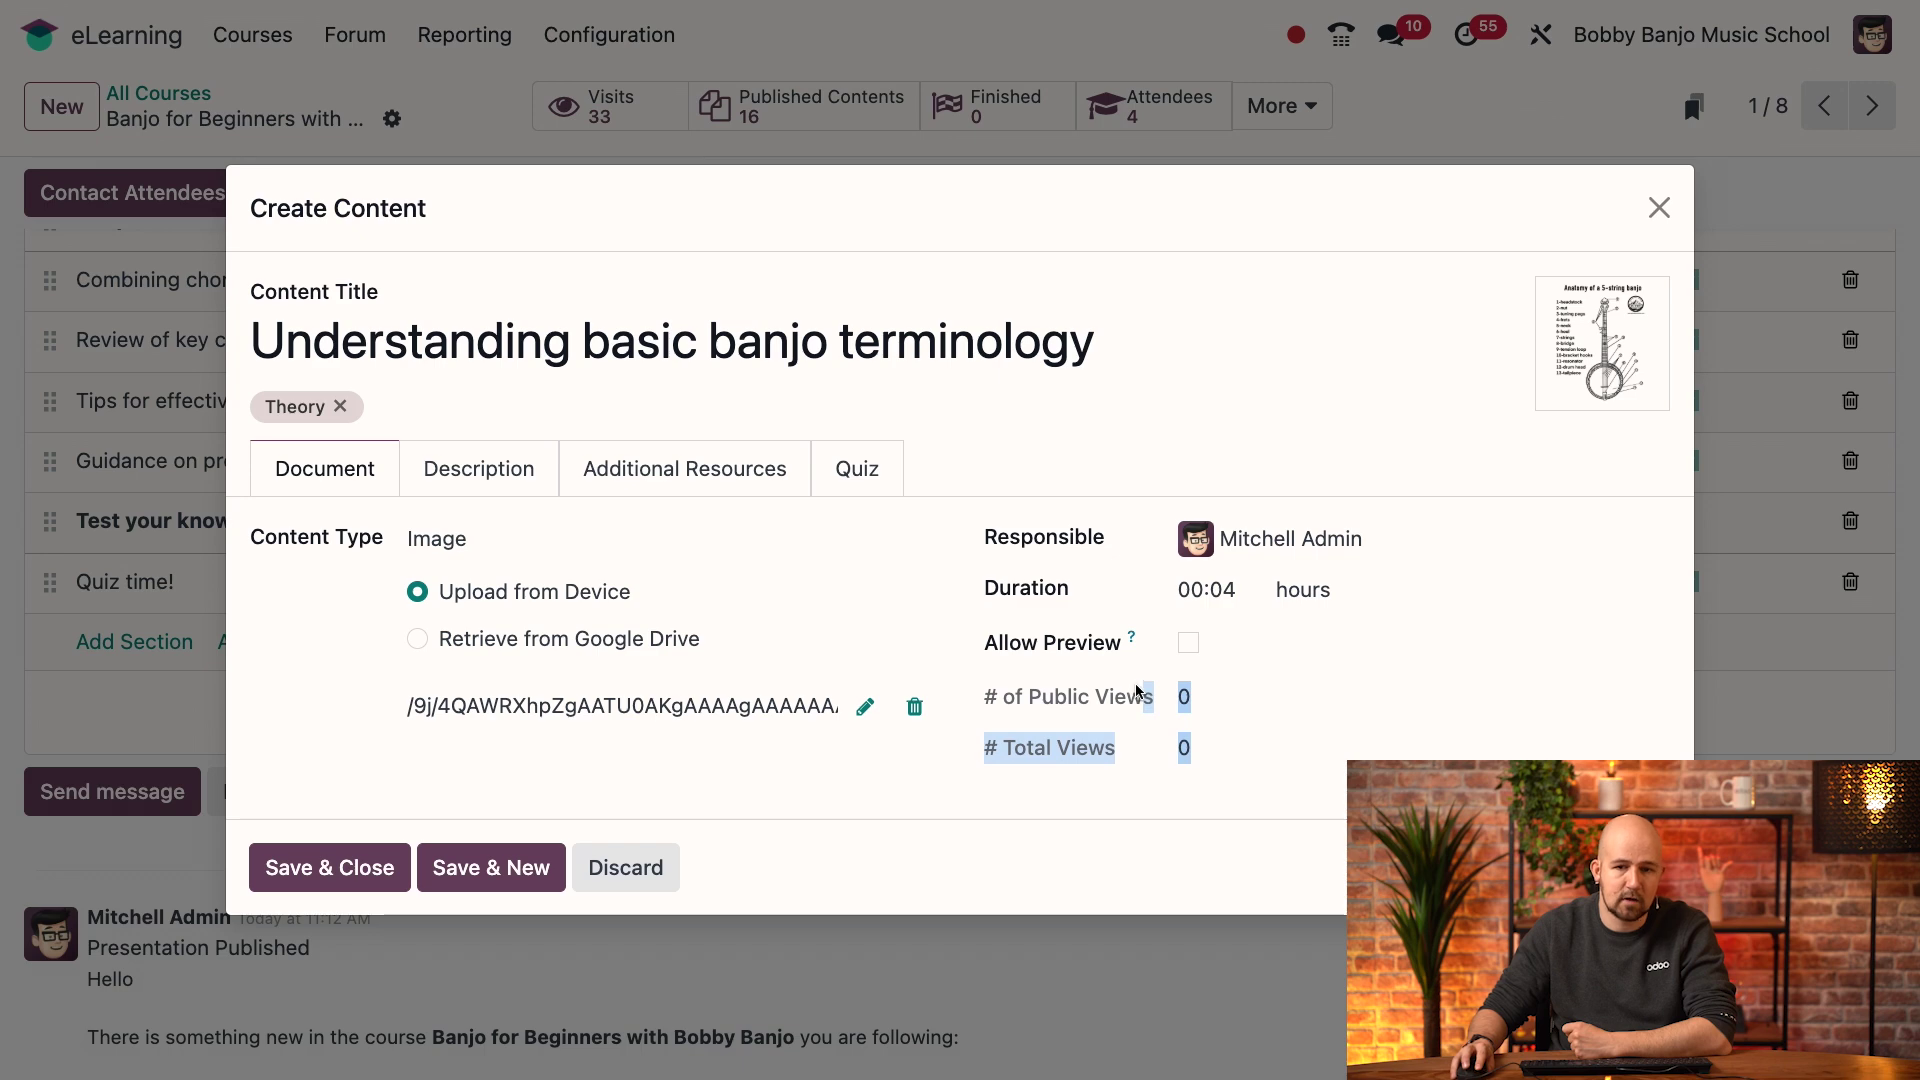
pyautogui.click(1287, 737)
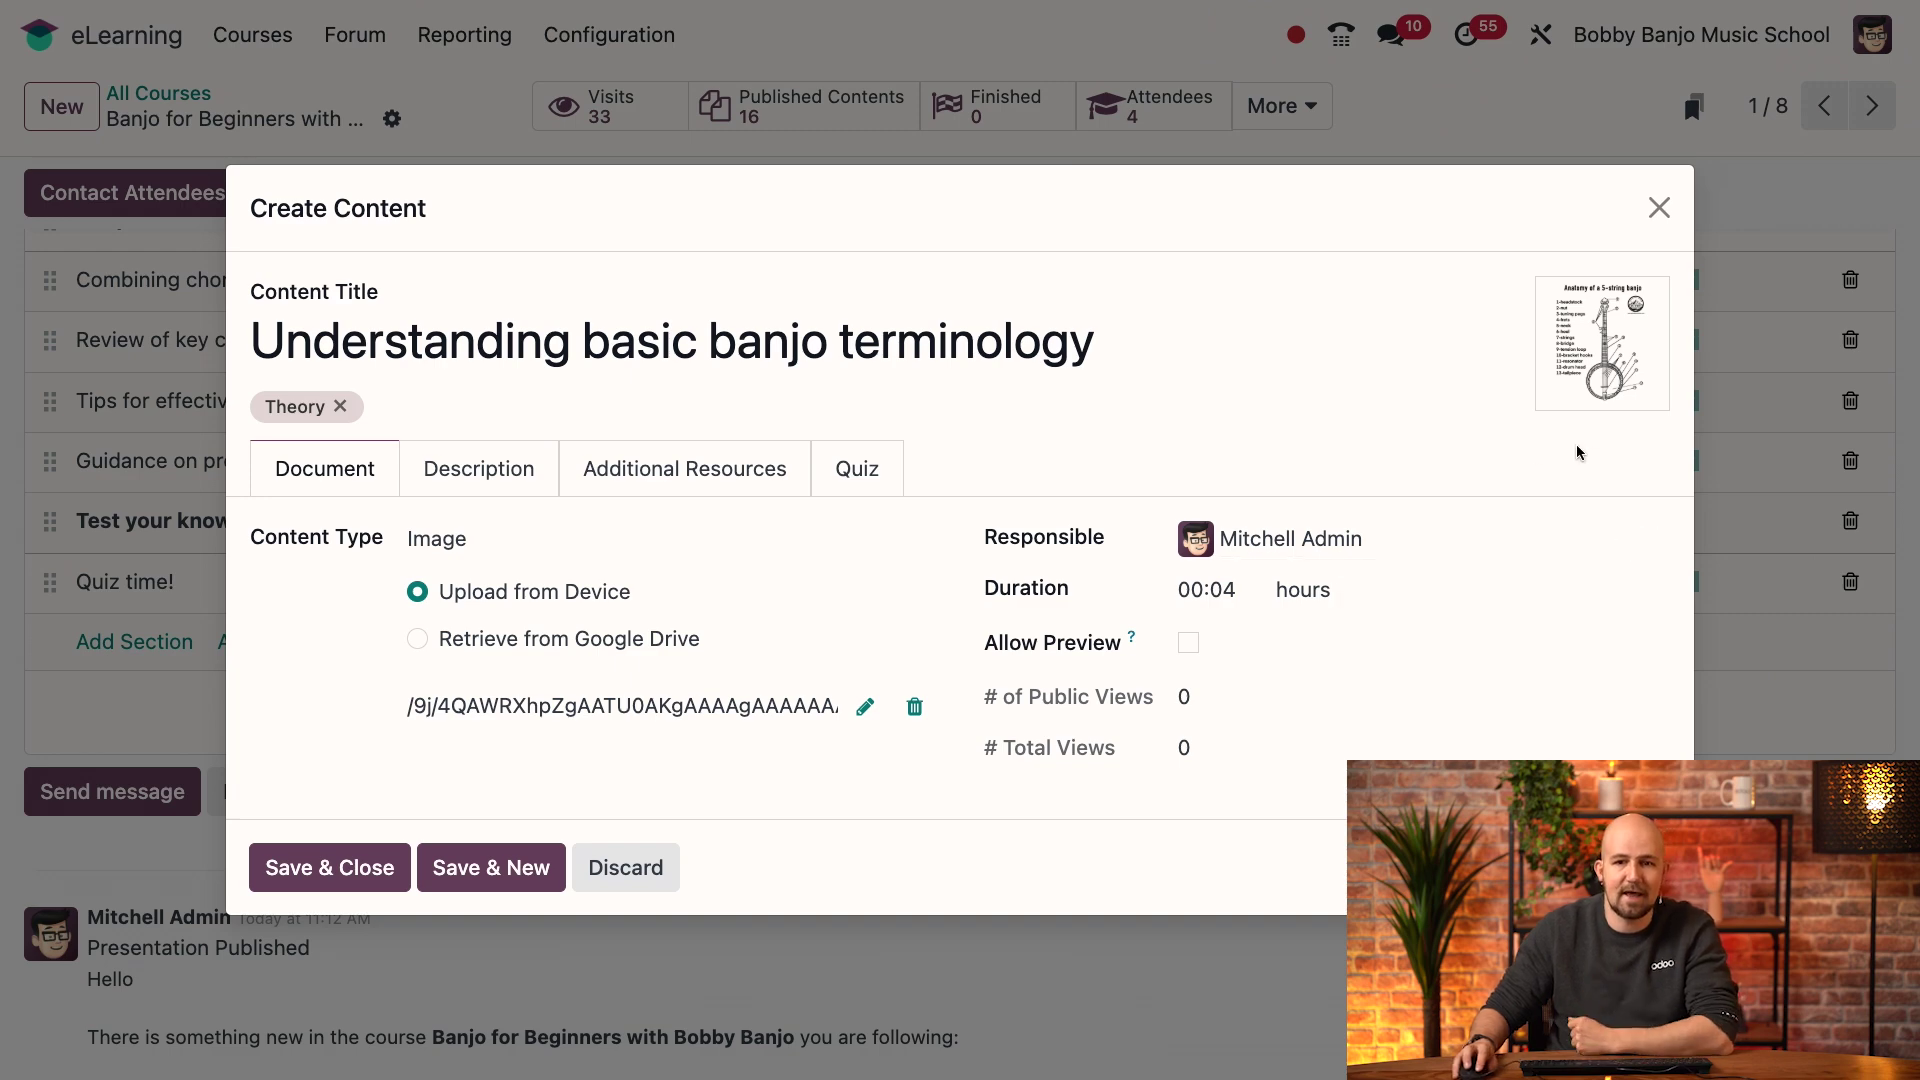
# Make the instructor responsible for the lesson and change its duration from 00:04 to 00:03.
pyautogui.click(1434, 540)
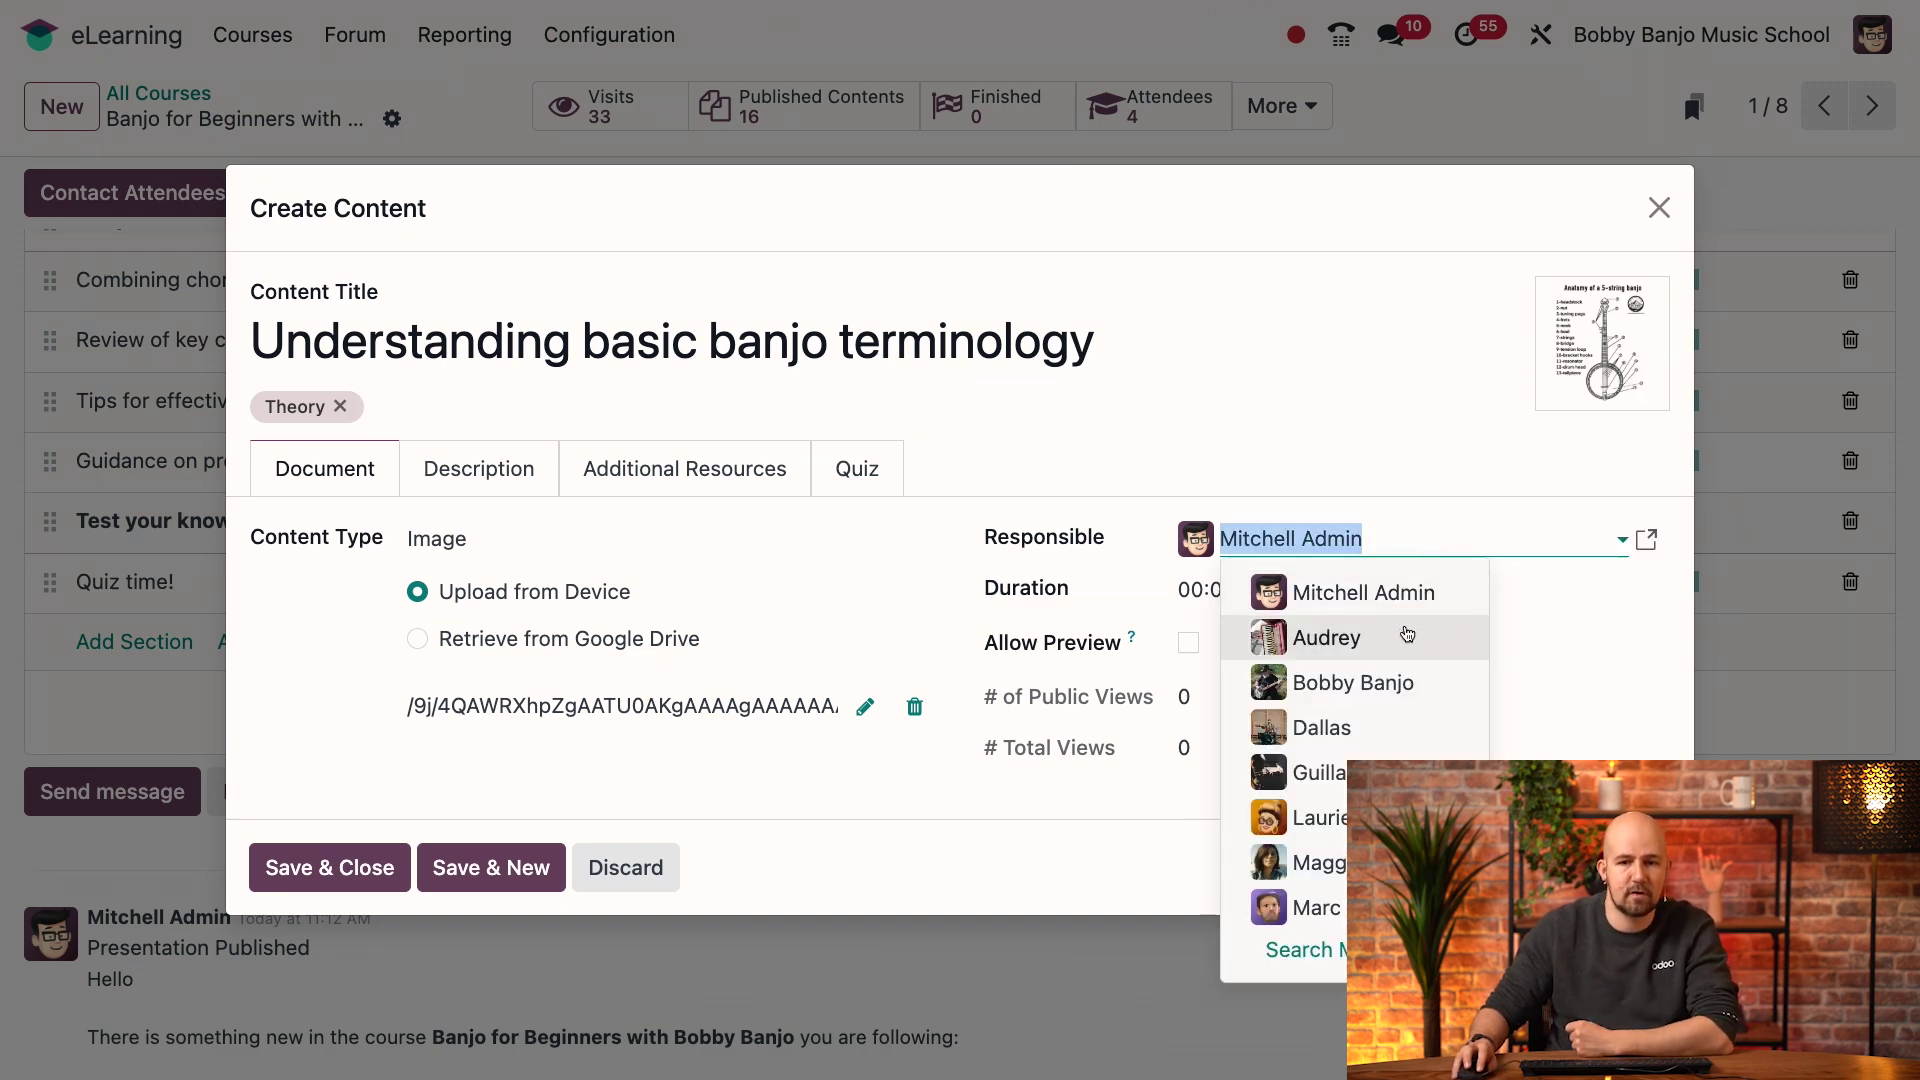
pyautogui.click(1439, 688)
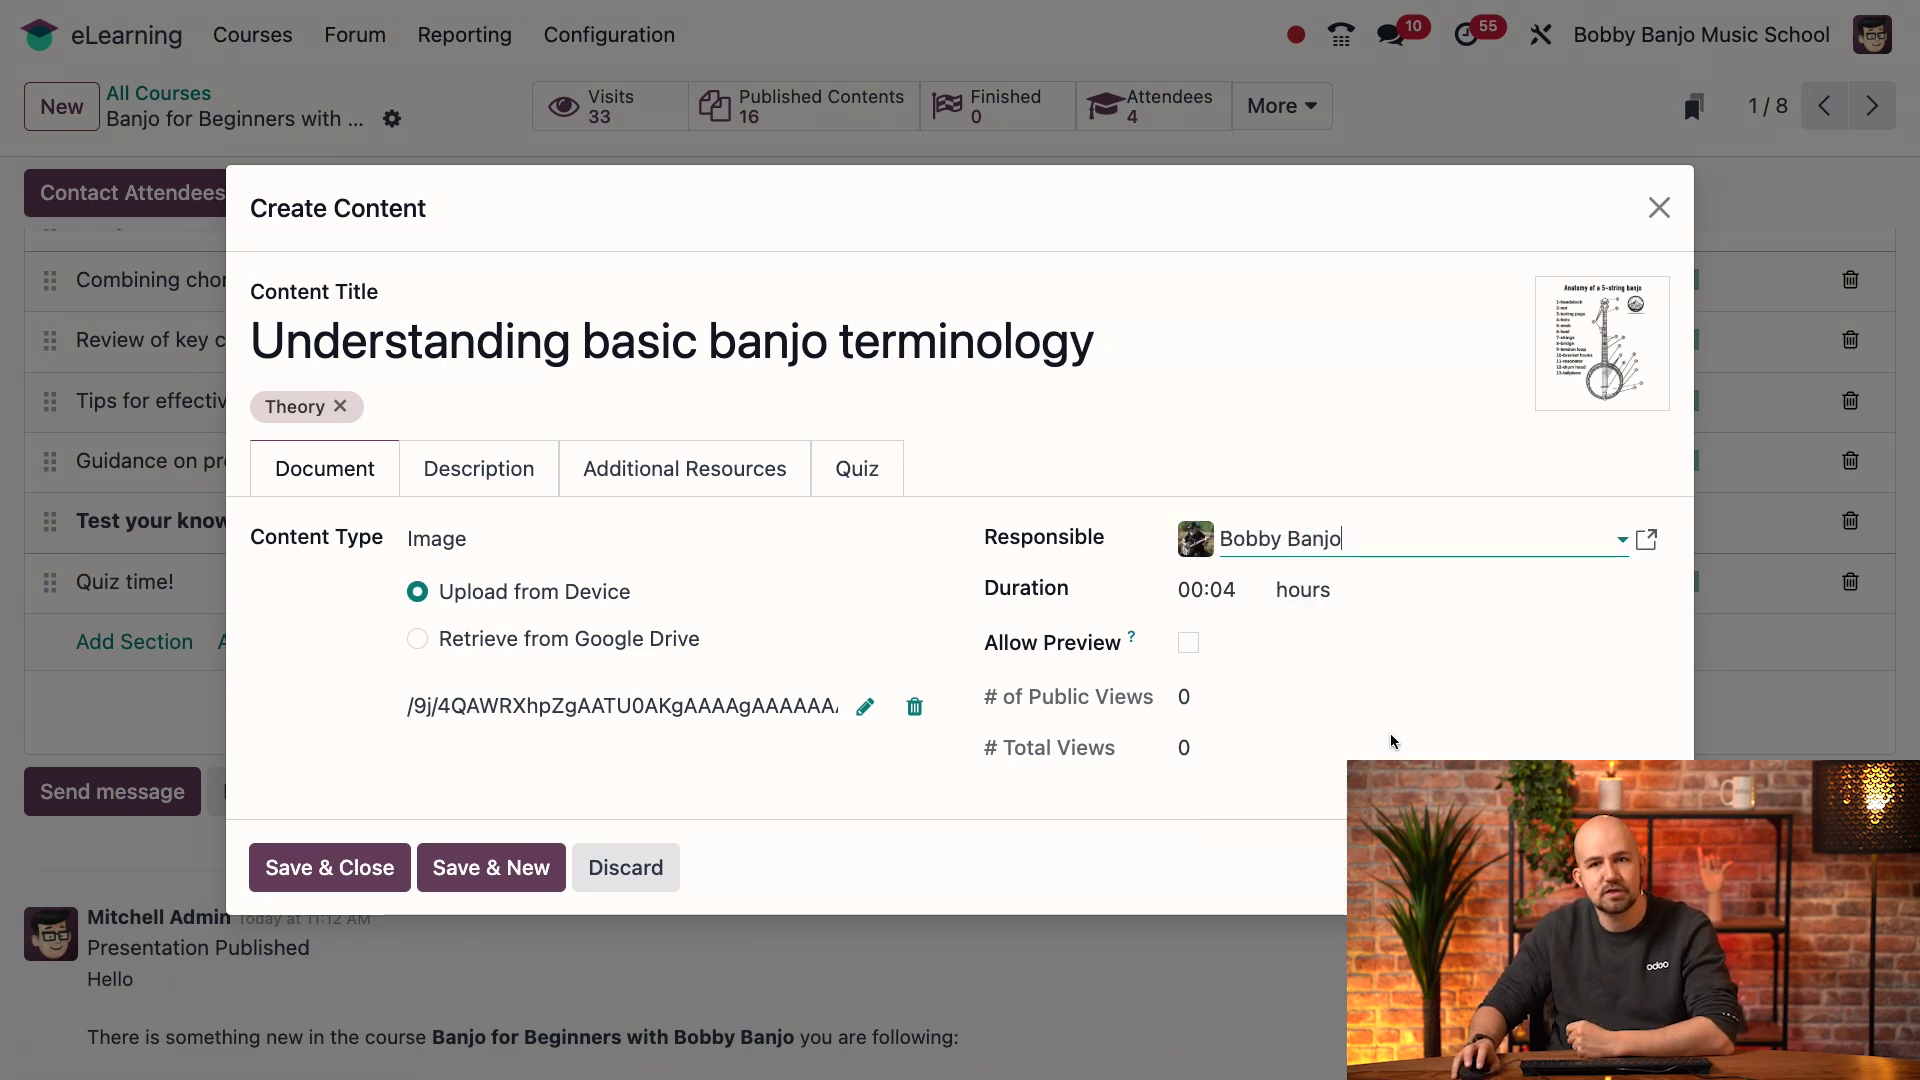
pyautogui.click(1216, 592)
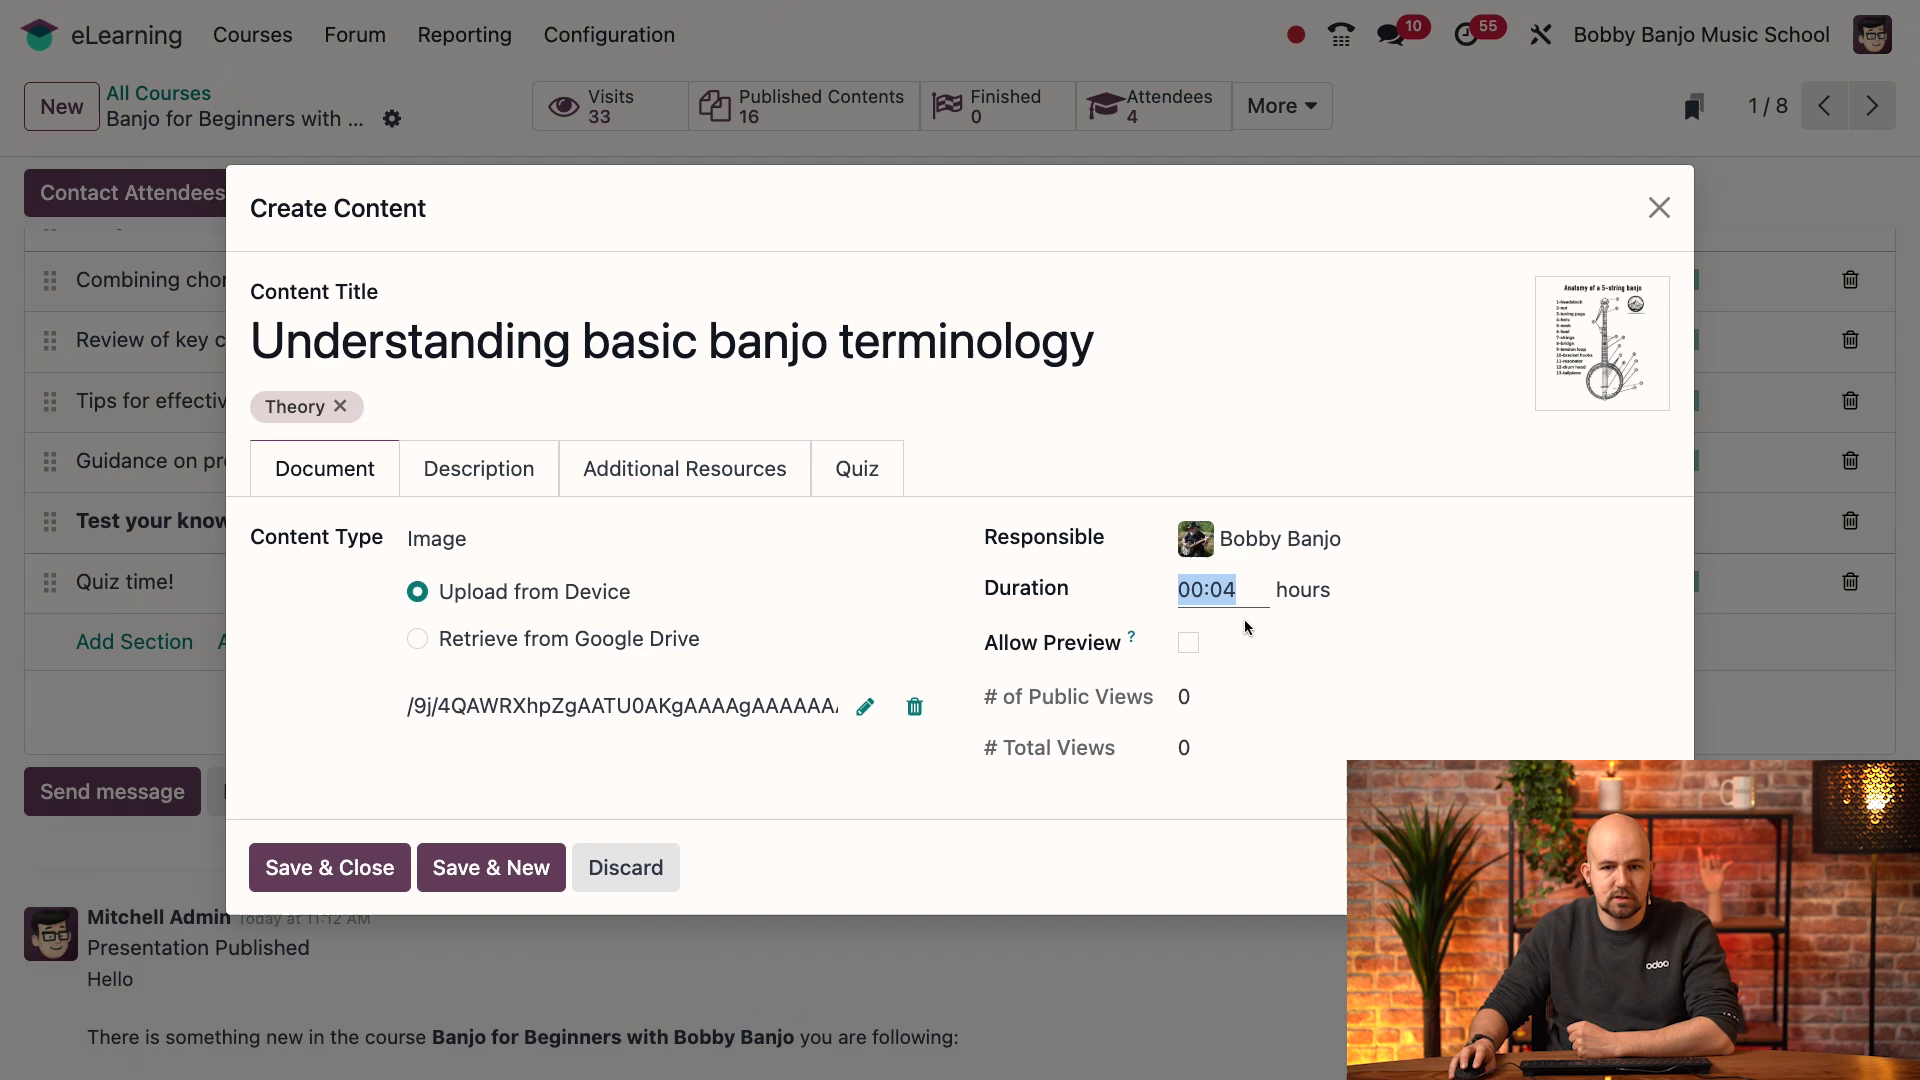
pyautogui.press('Right')
pyautogui.press('BackSpace')
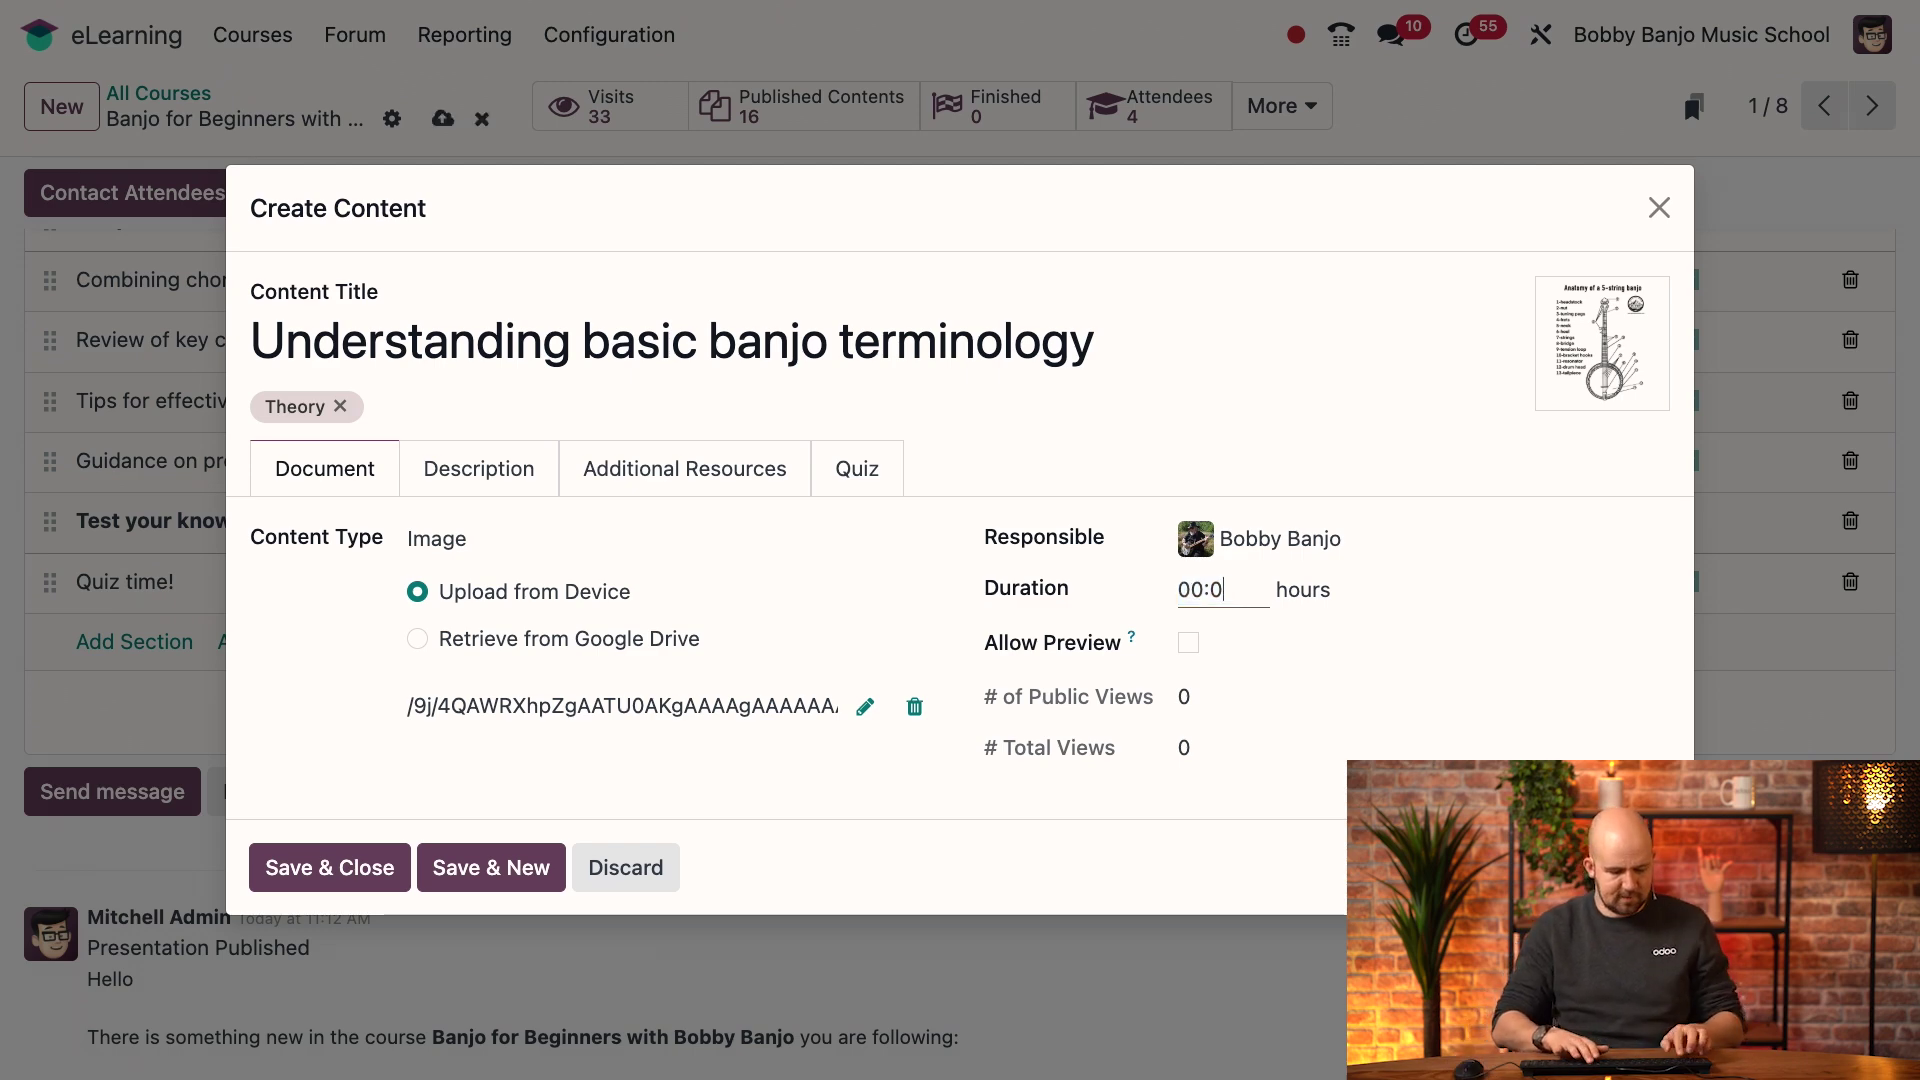
pyautogui.write('3')
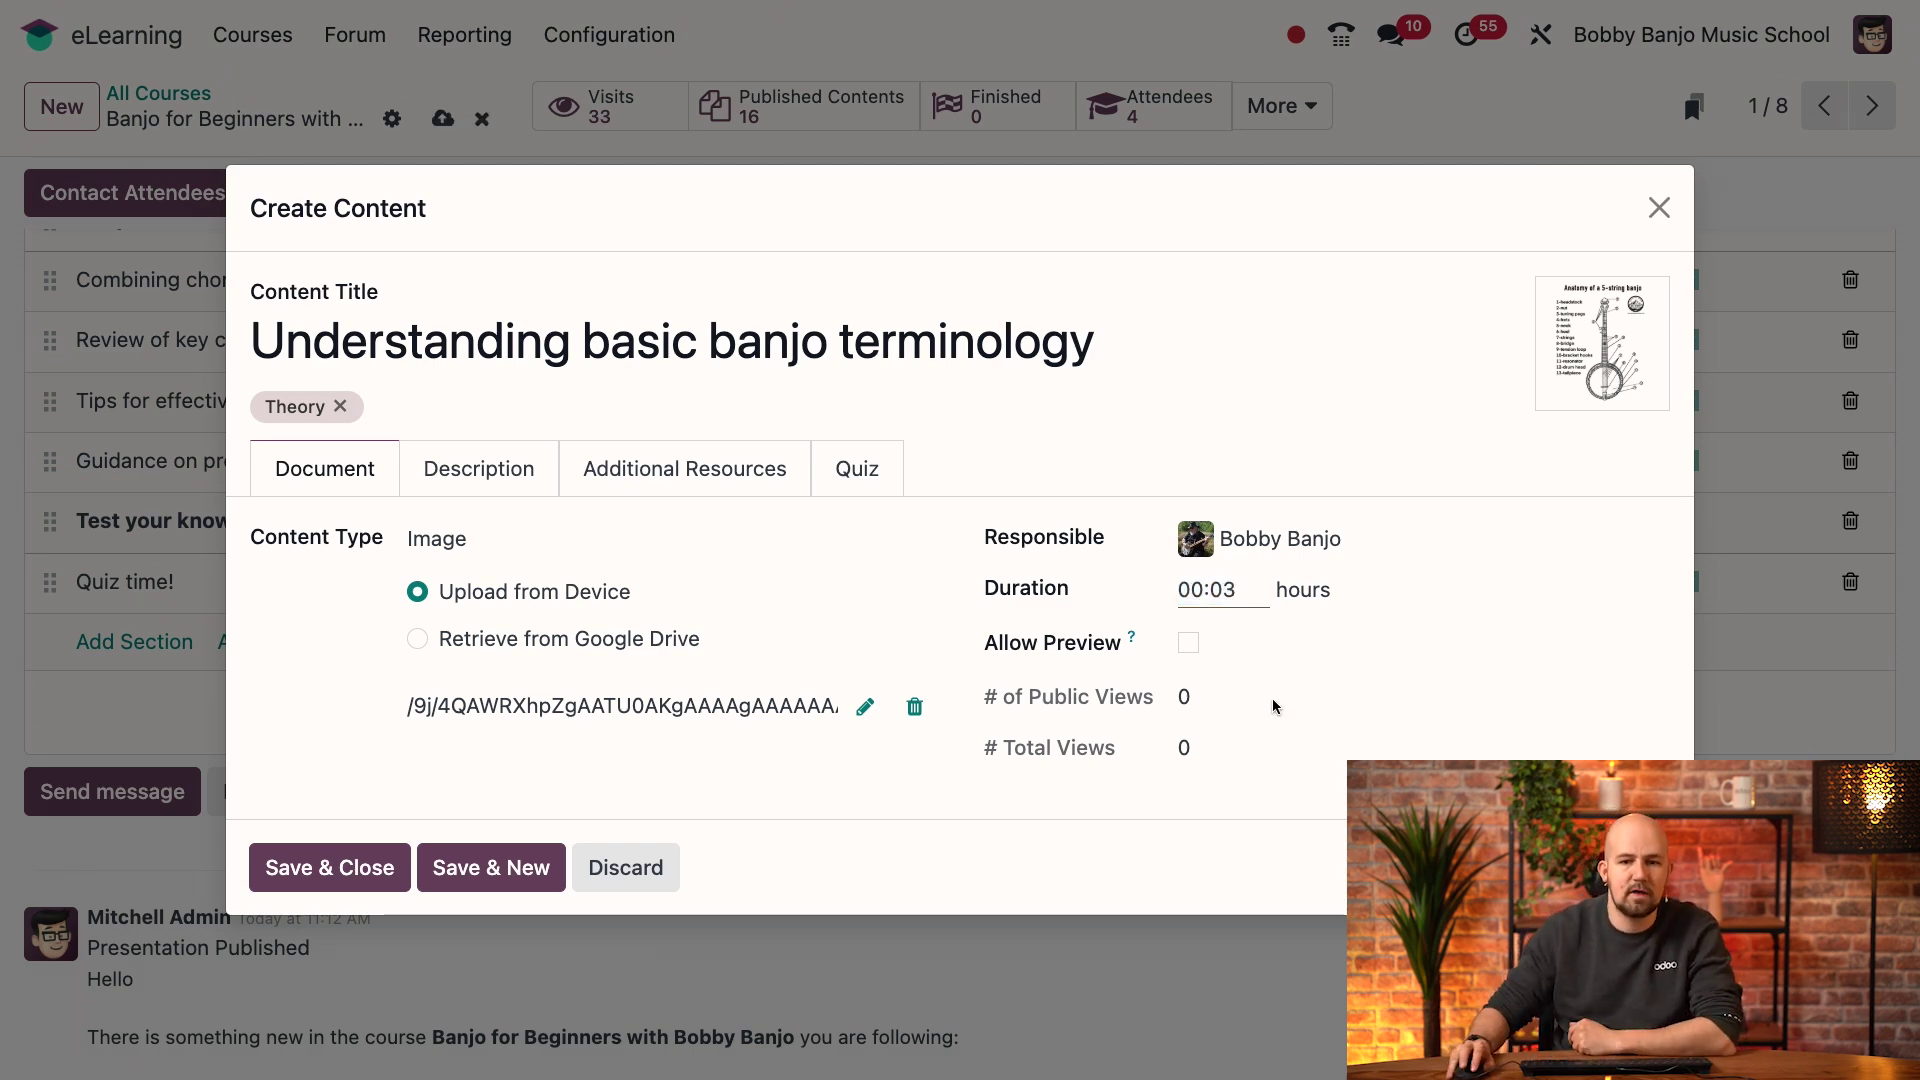
pyautogui.click(1279, 784)
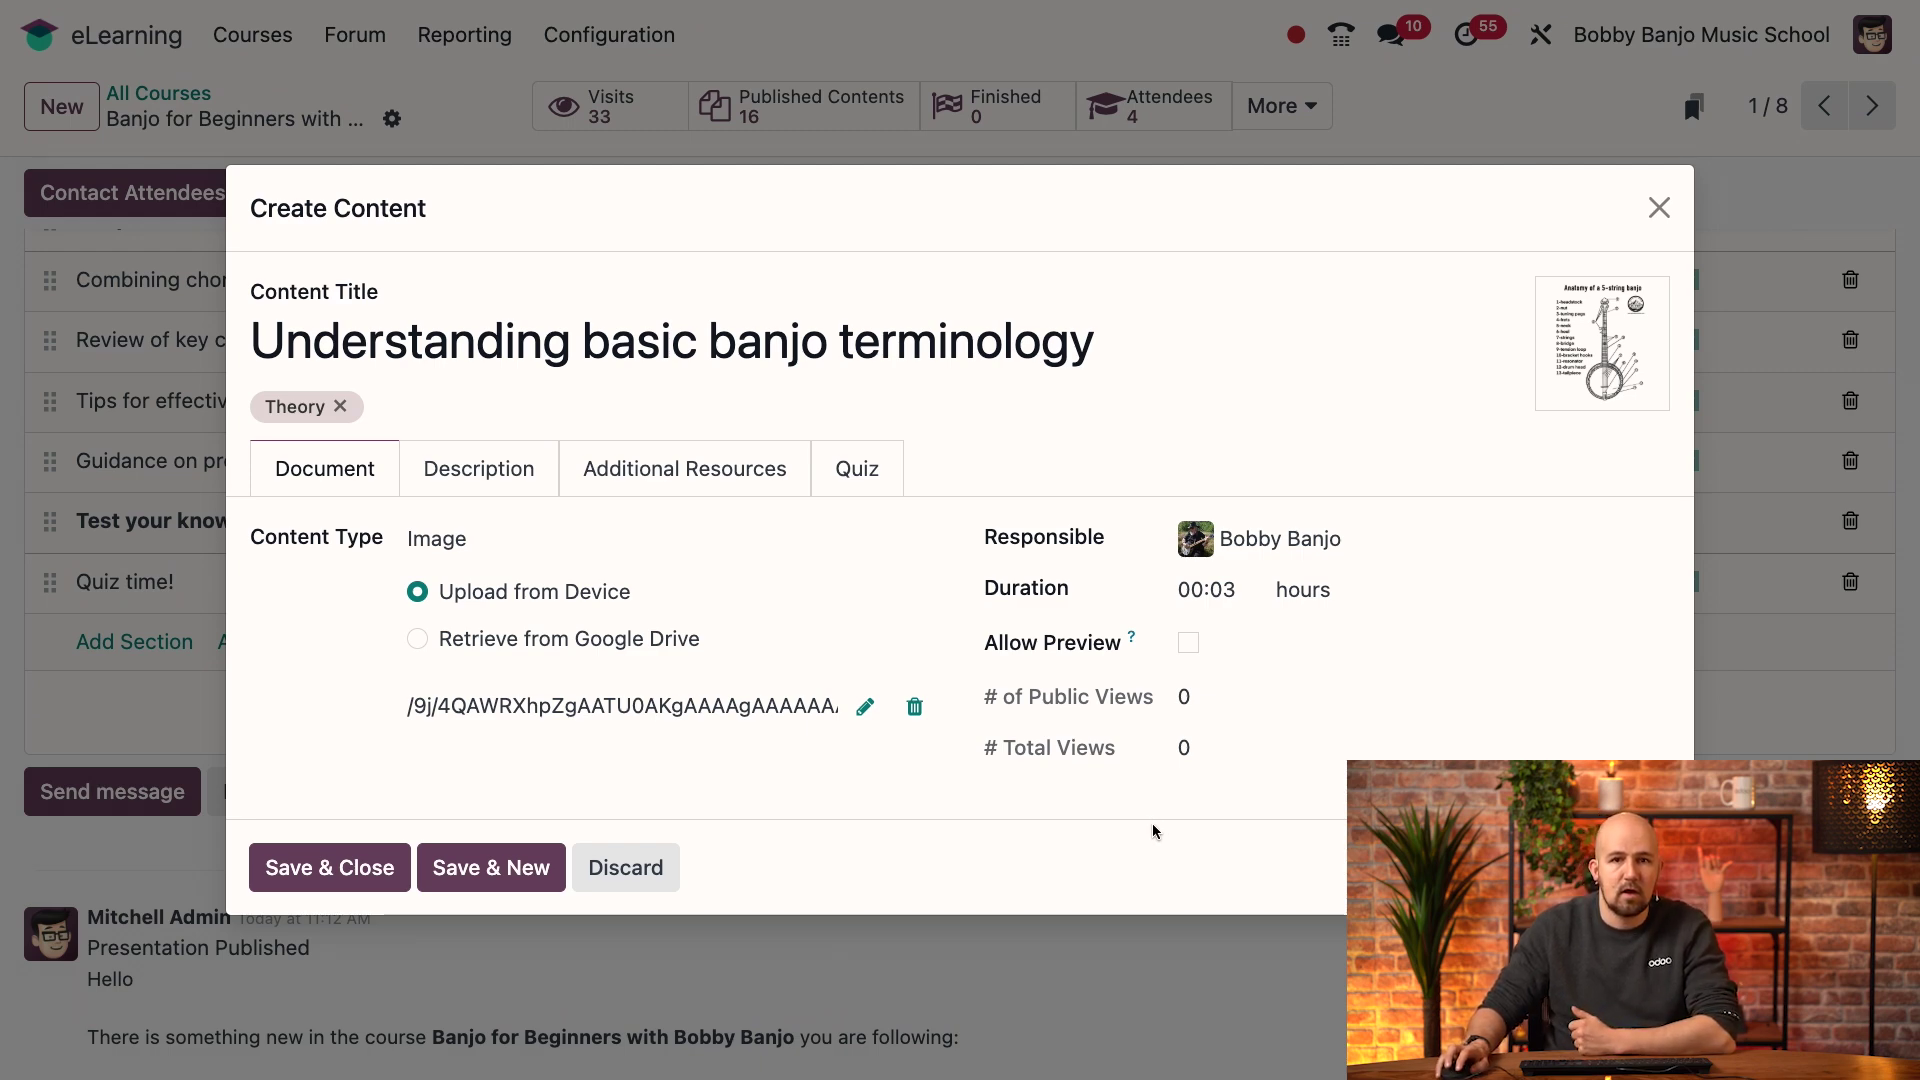
# Enter 'Schematic of a banjo' as the lesson description.
pyautogui.click(484, 483)
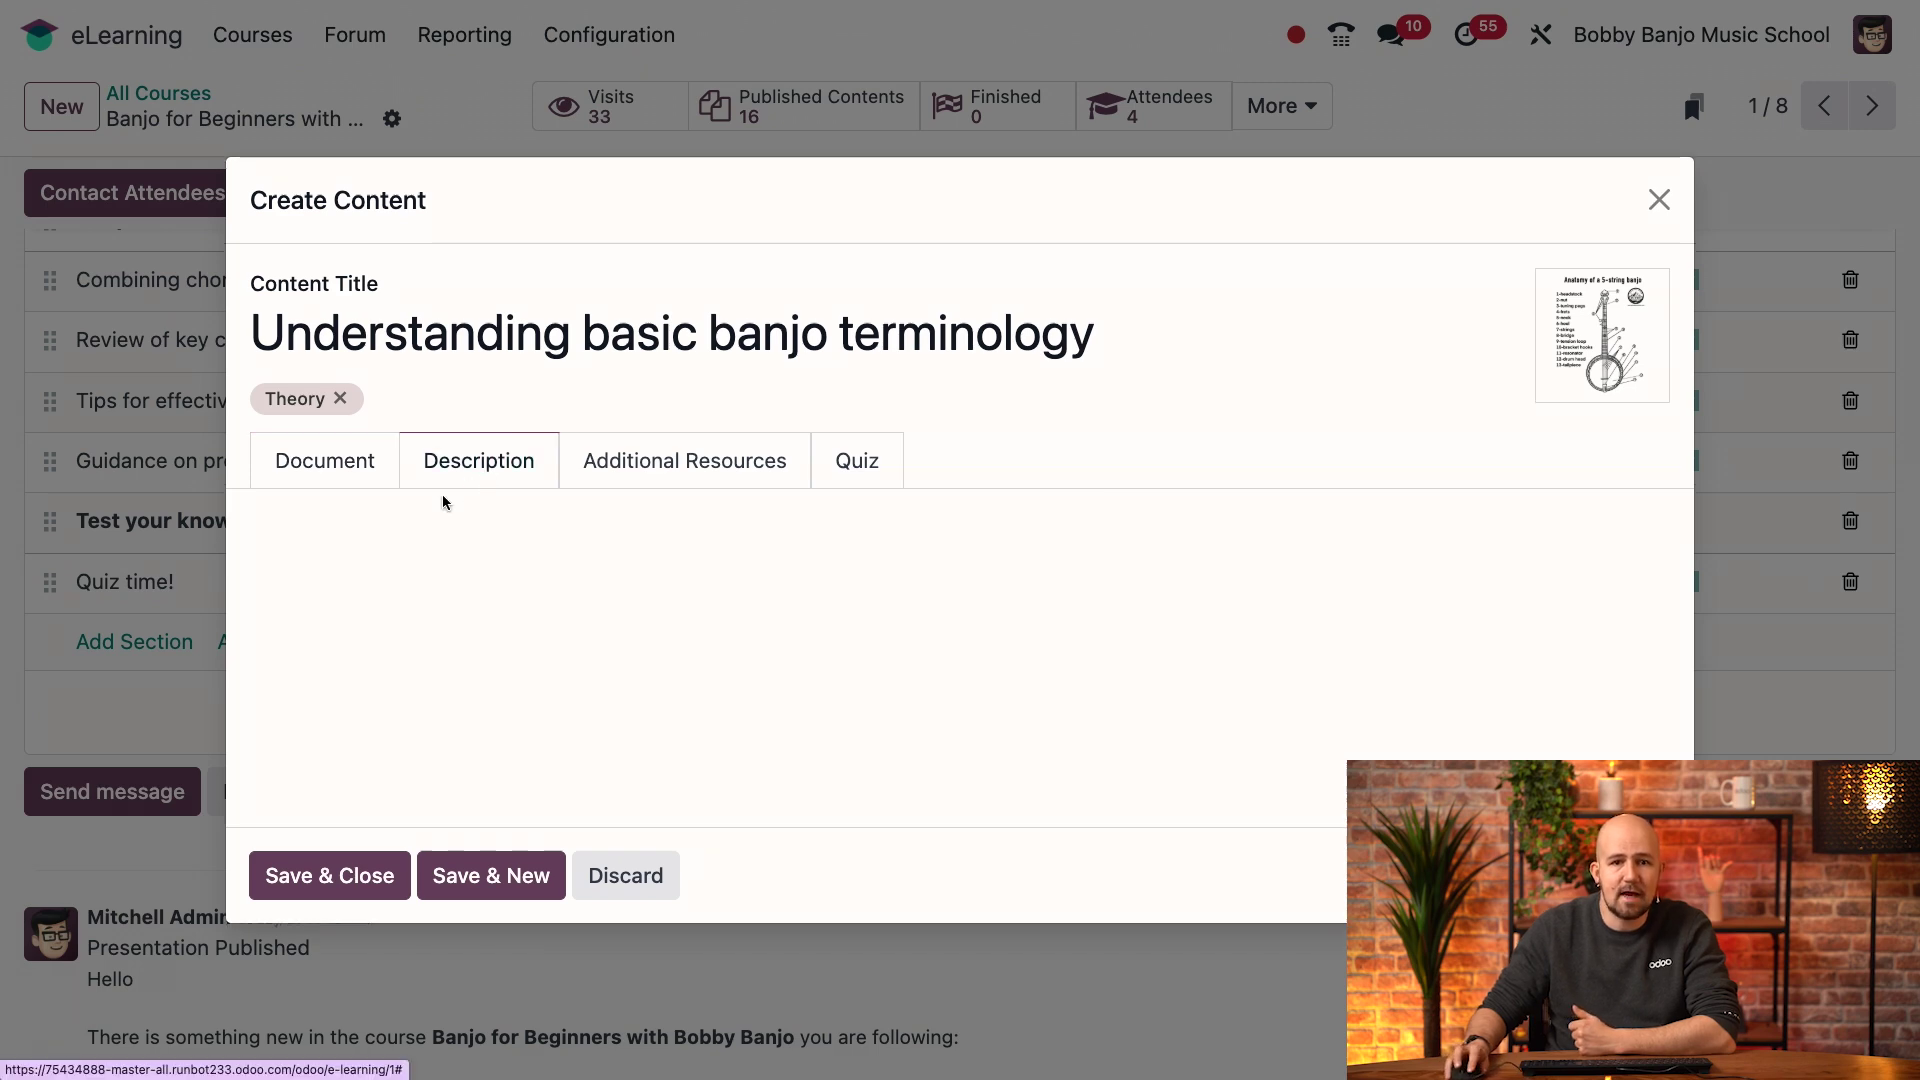
pyautogui.click(422, 543)
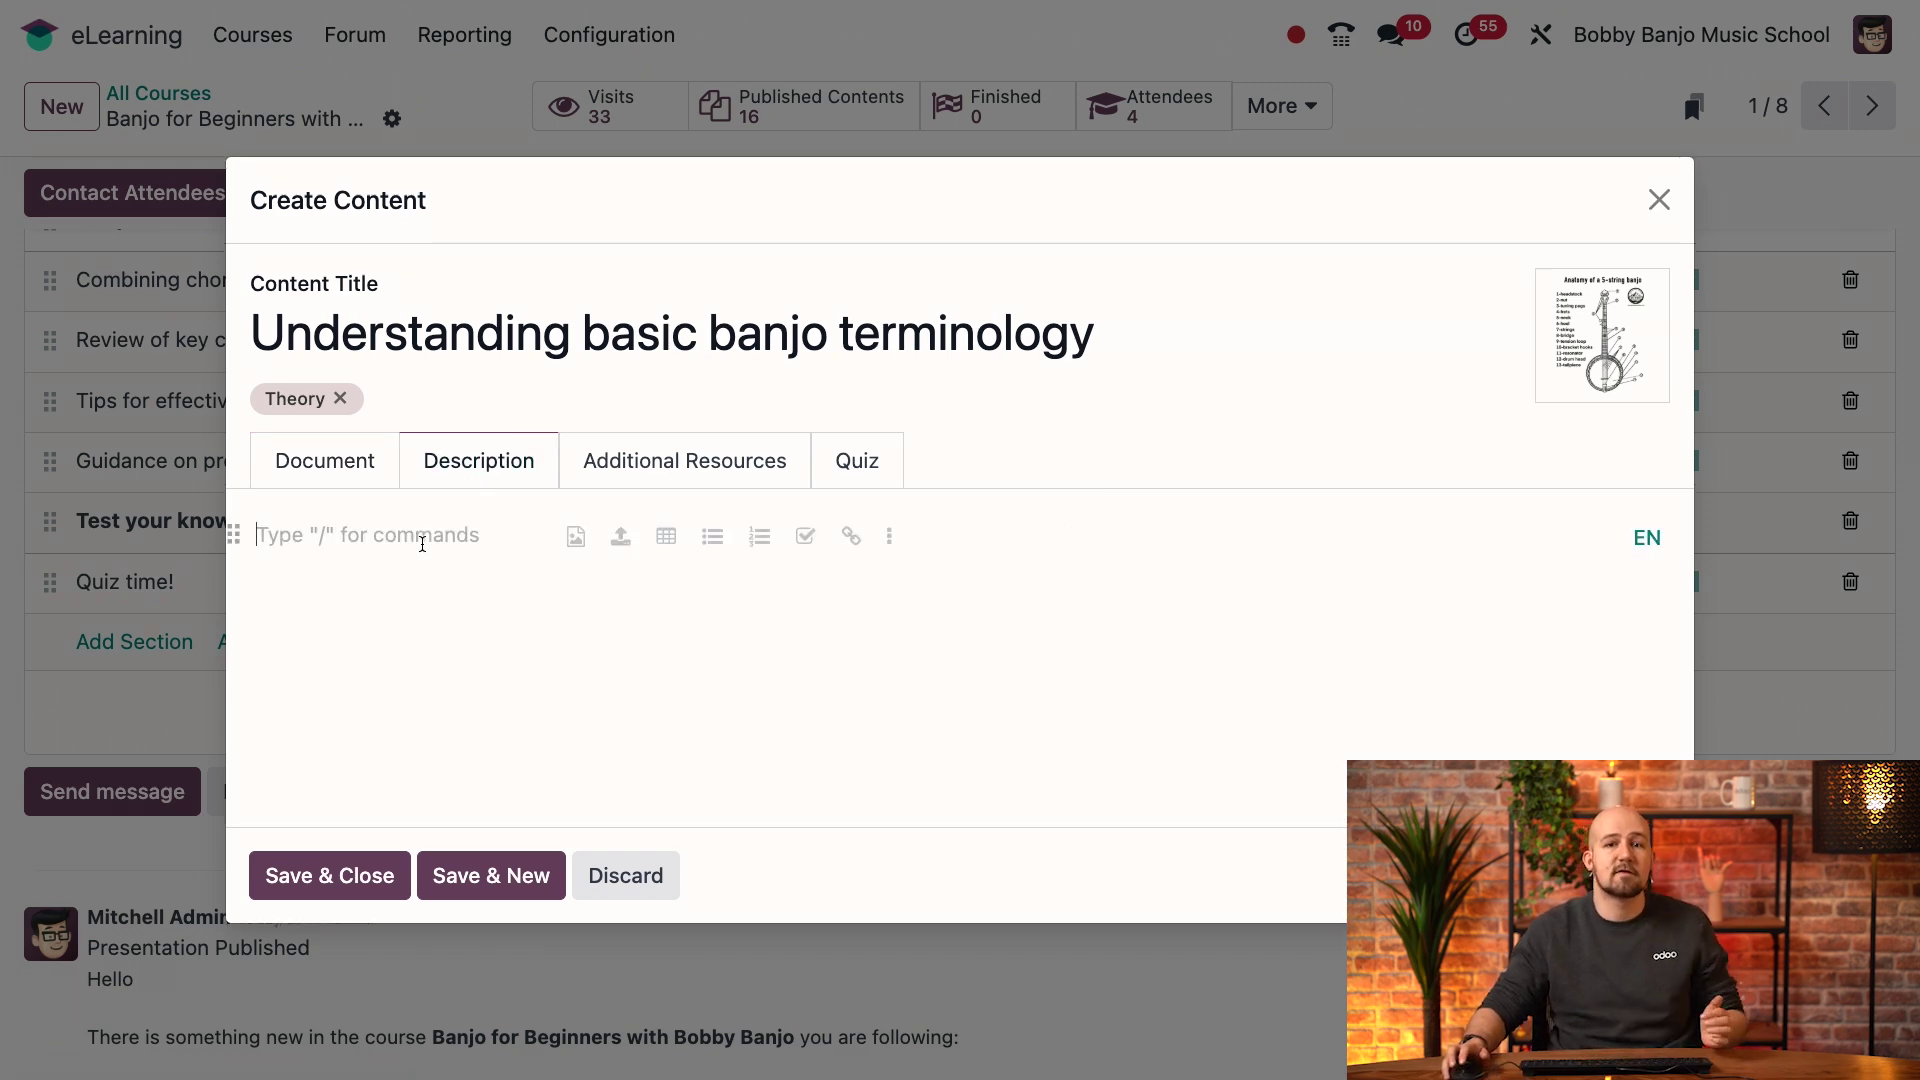
pyautogui.write('Schematic')
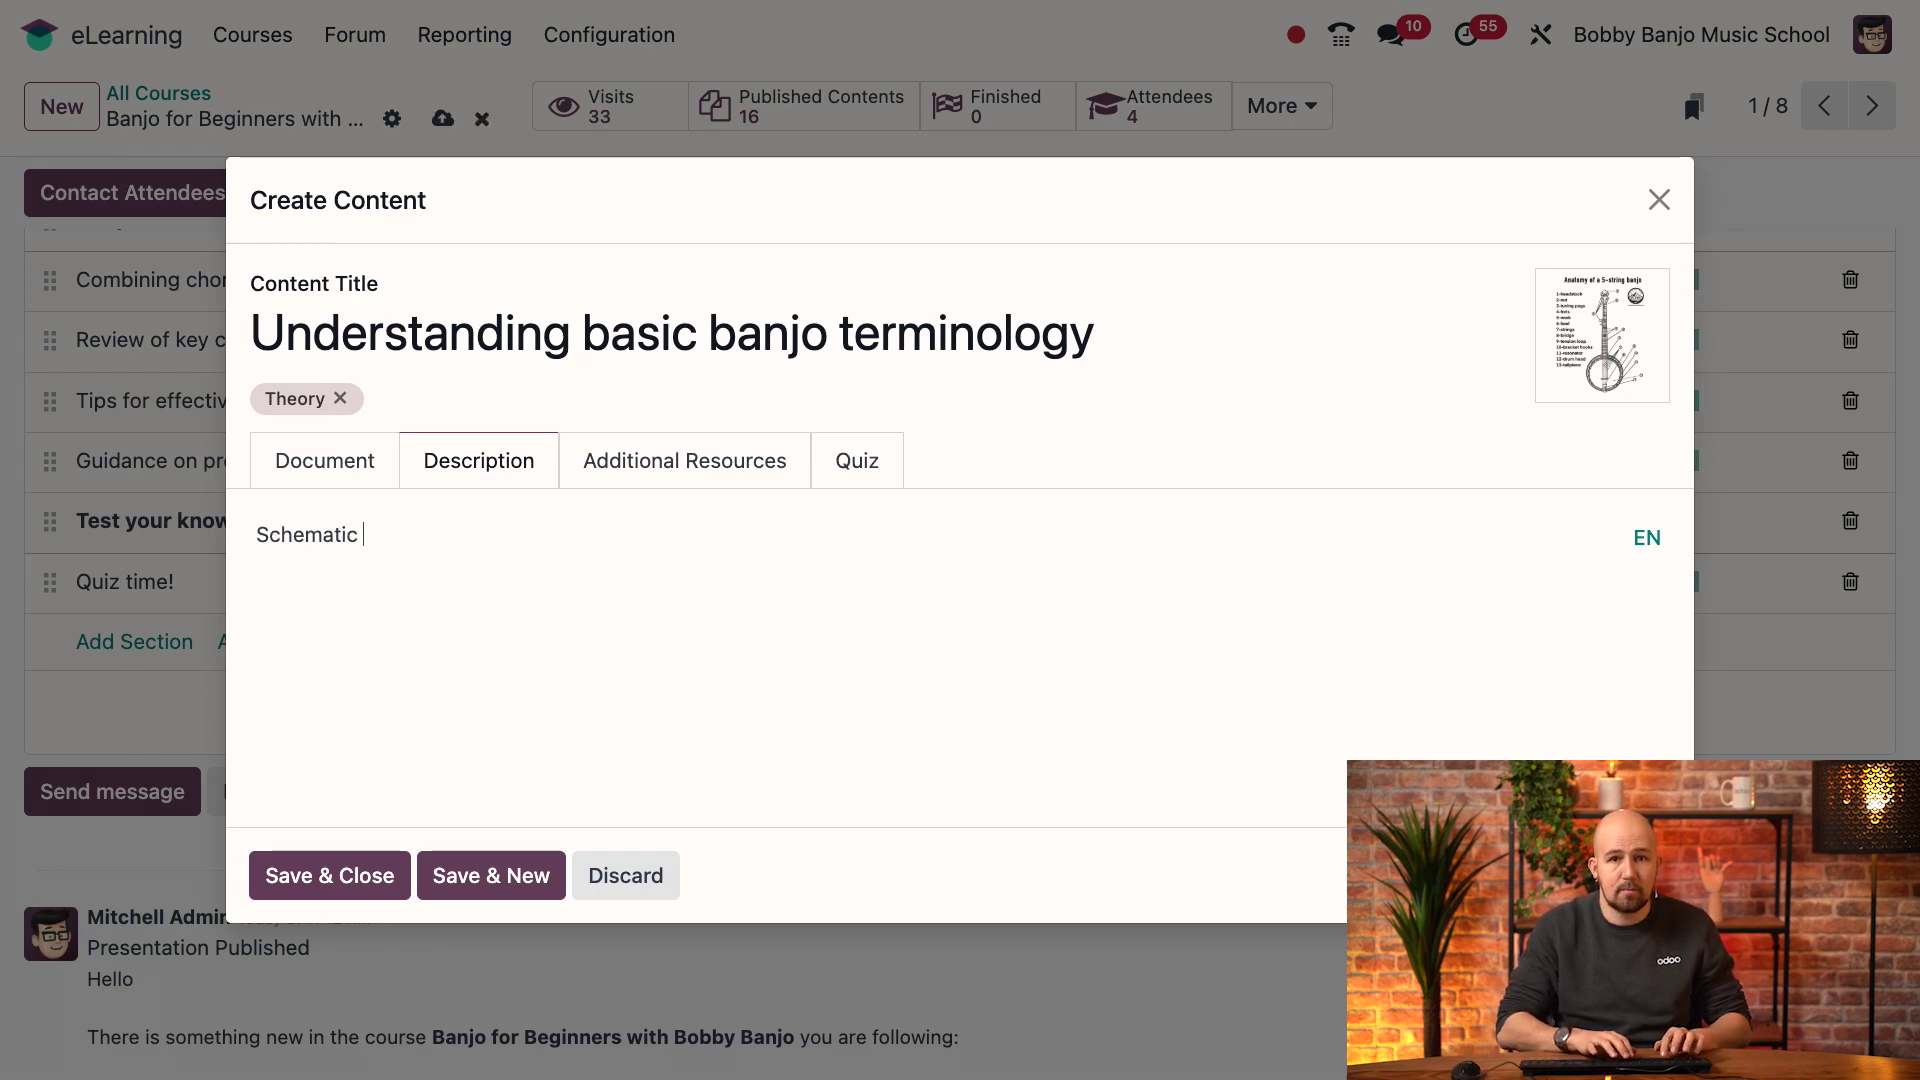
pyautogui.write(' of a banjo')
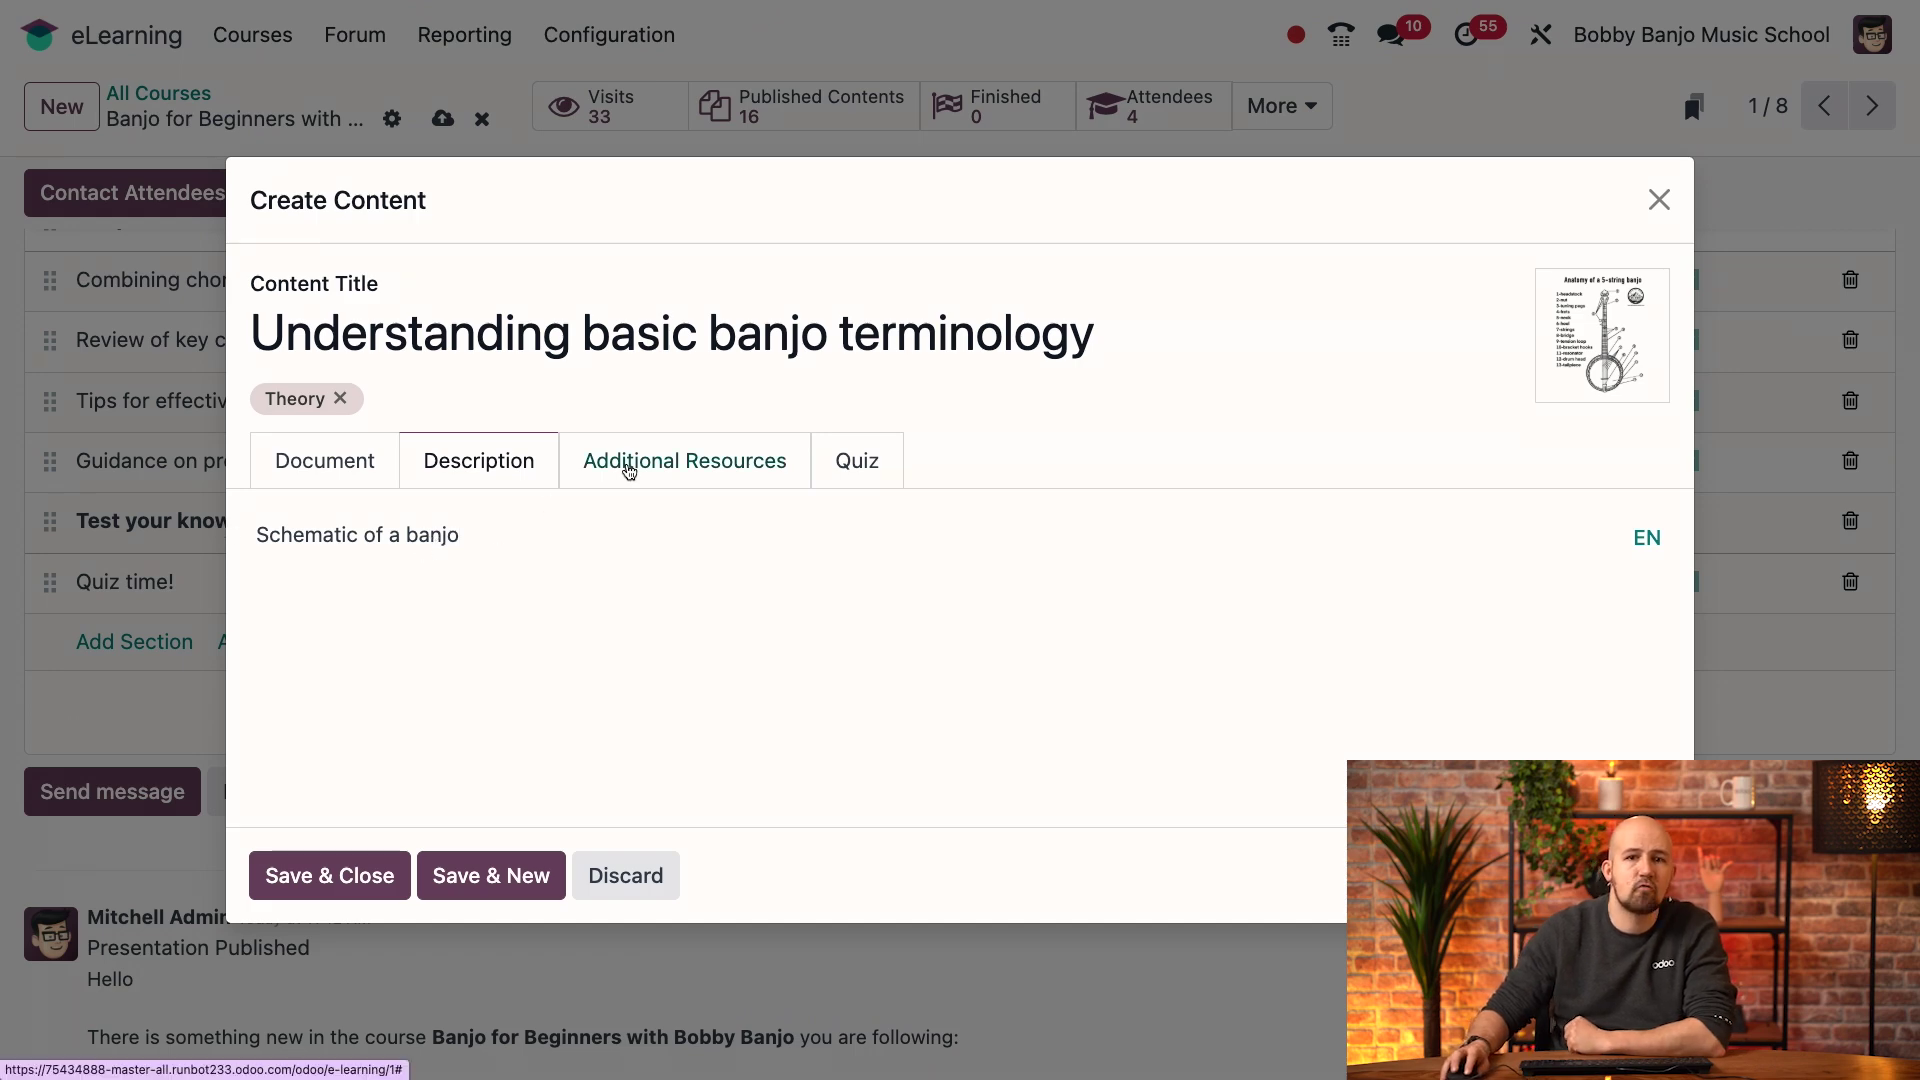
pyautogui.click(629, 471)
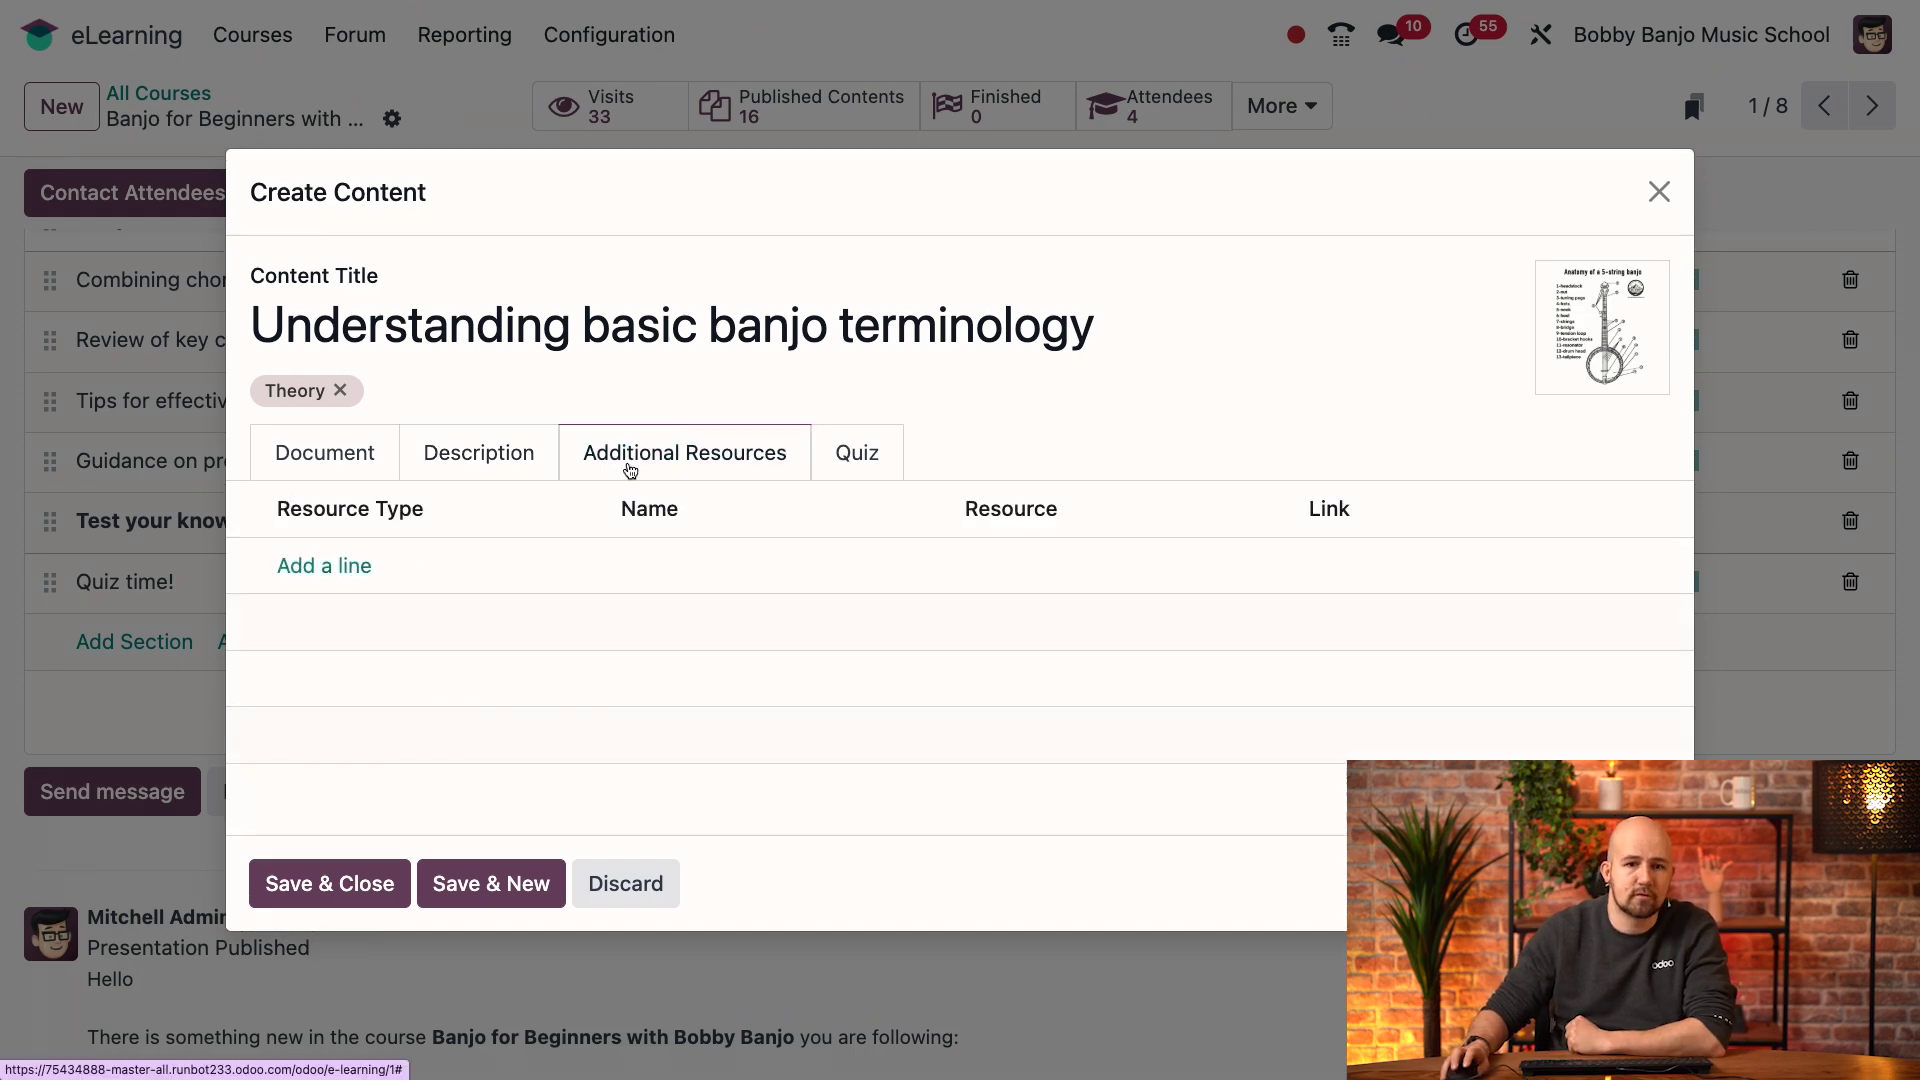
pyautogui.click(355, 566)
pyautogui.click(476, 574)
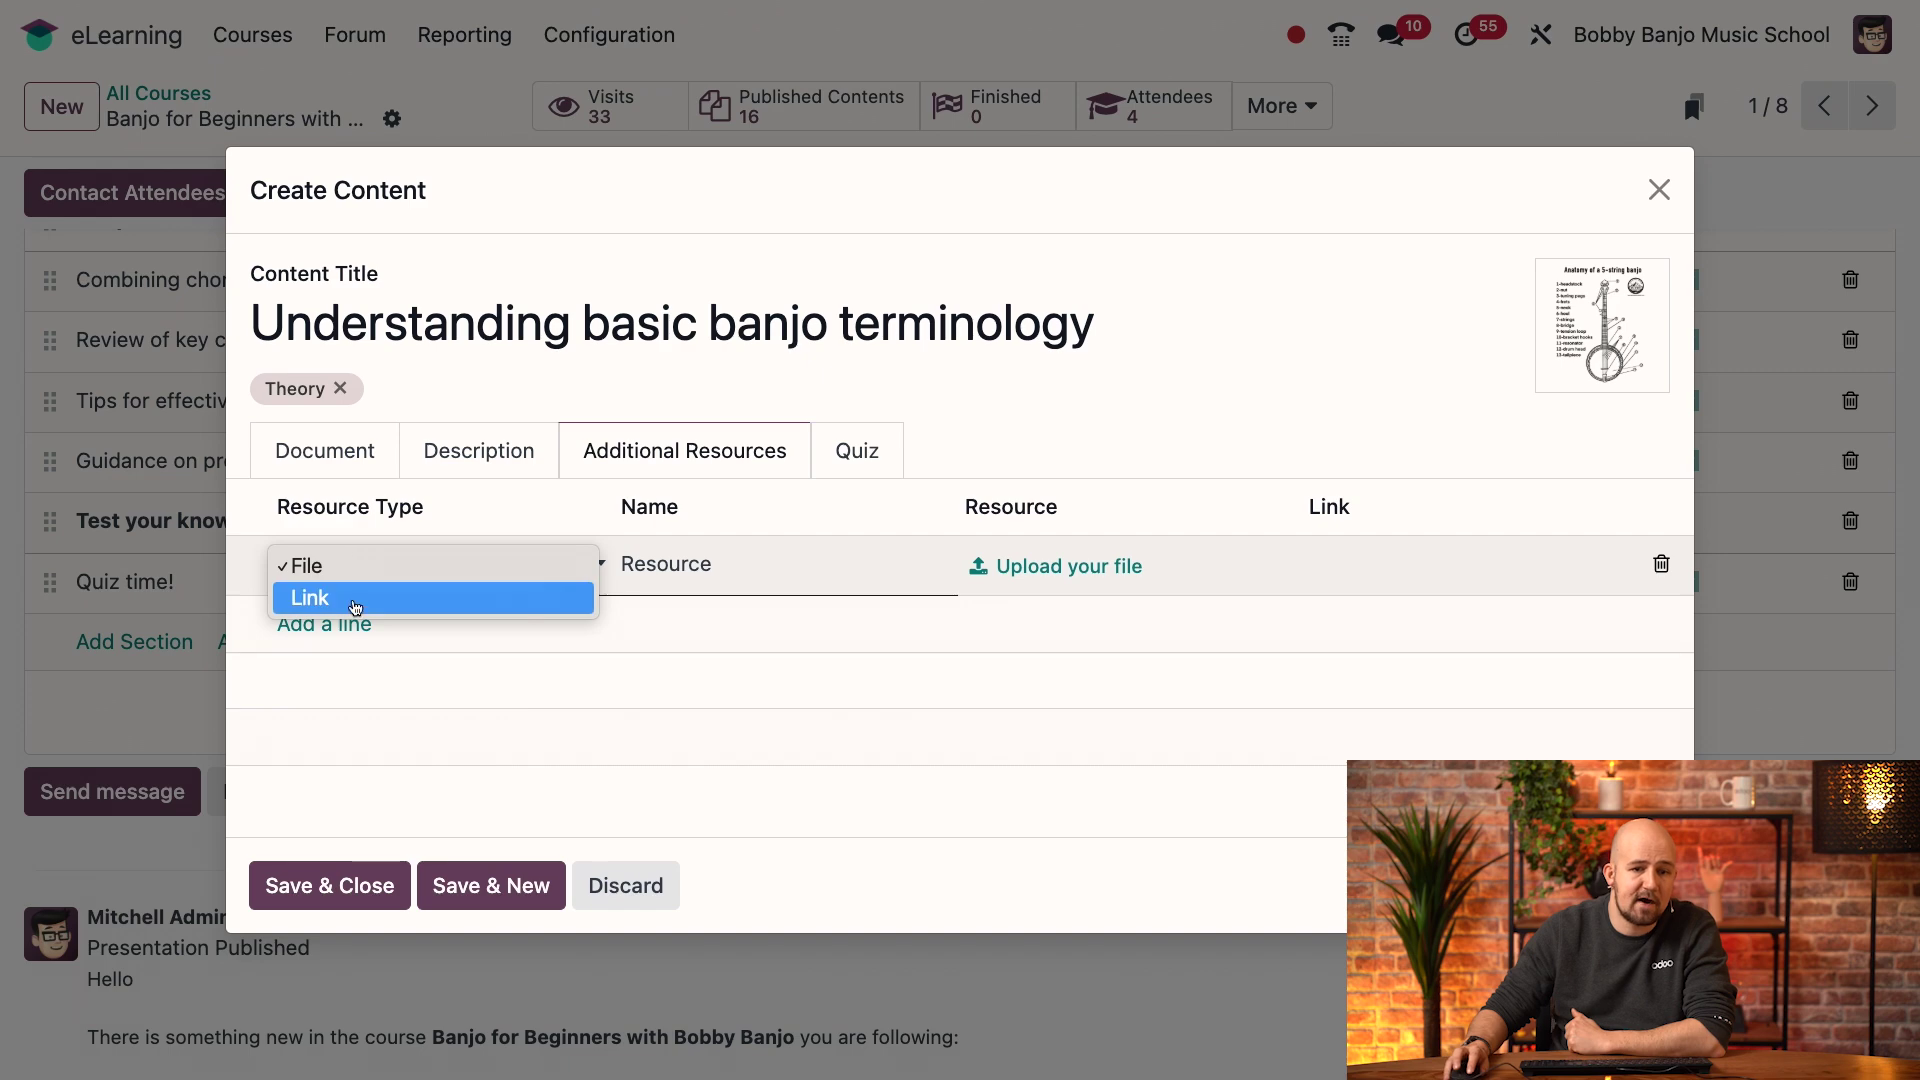
pyautogui.click(398, 674)
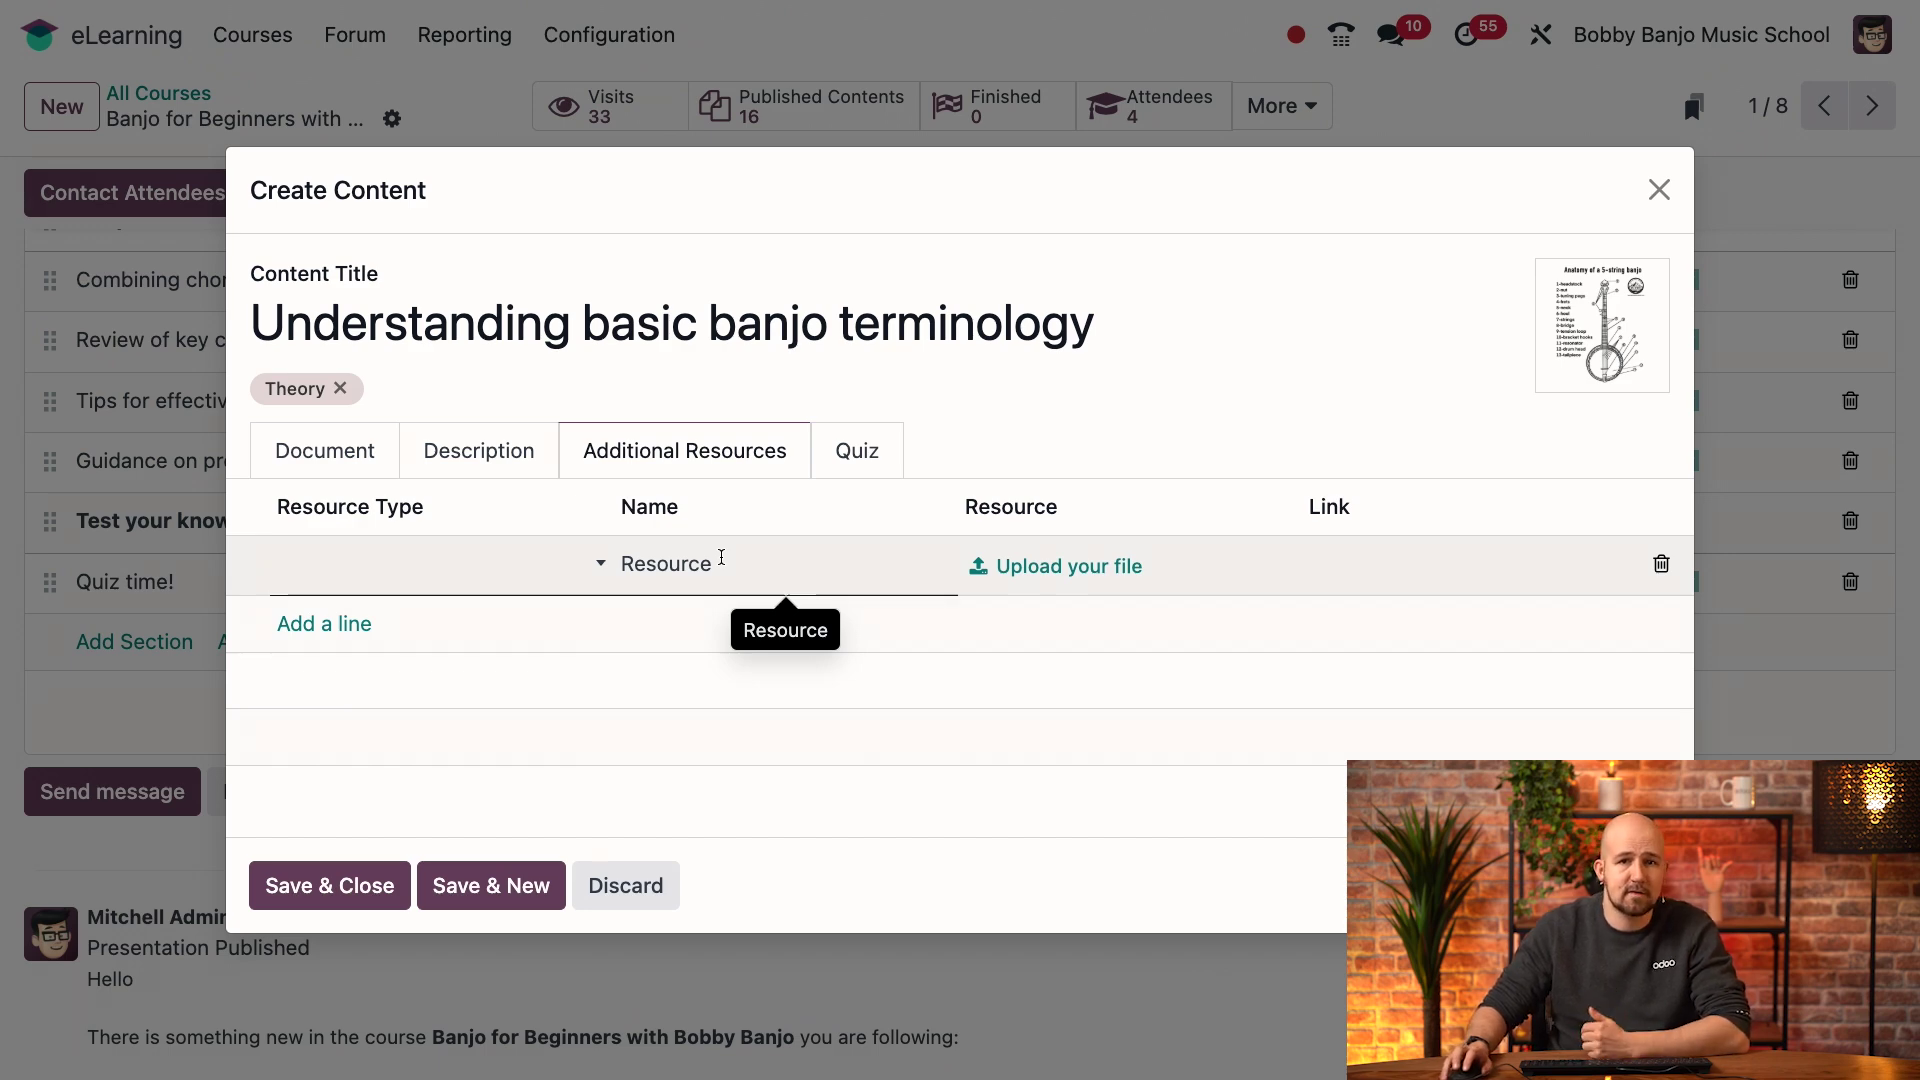
pyautogui.click(1661, 566)
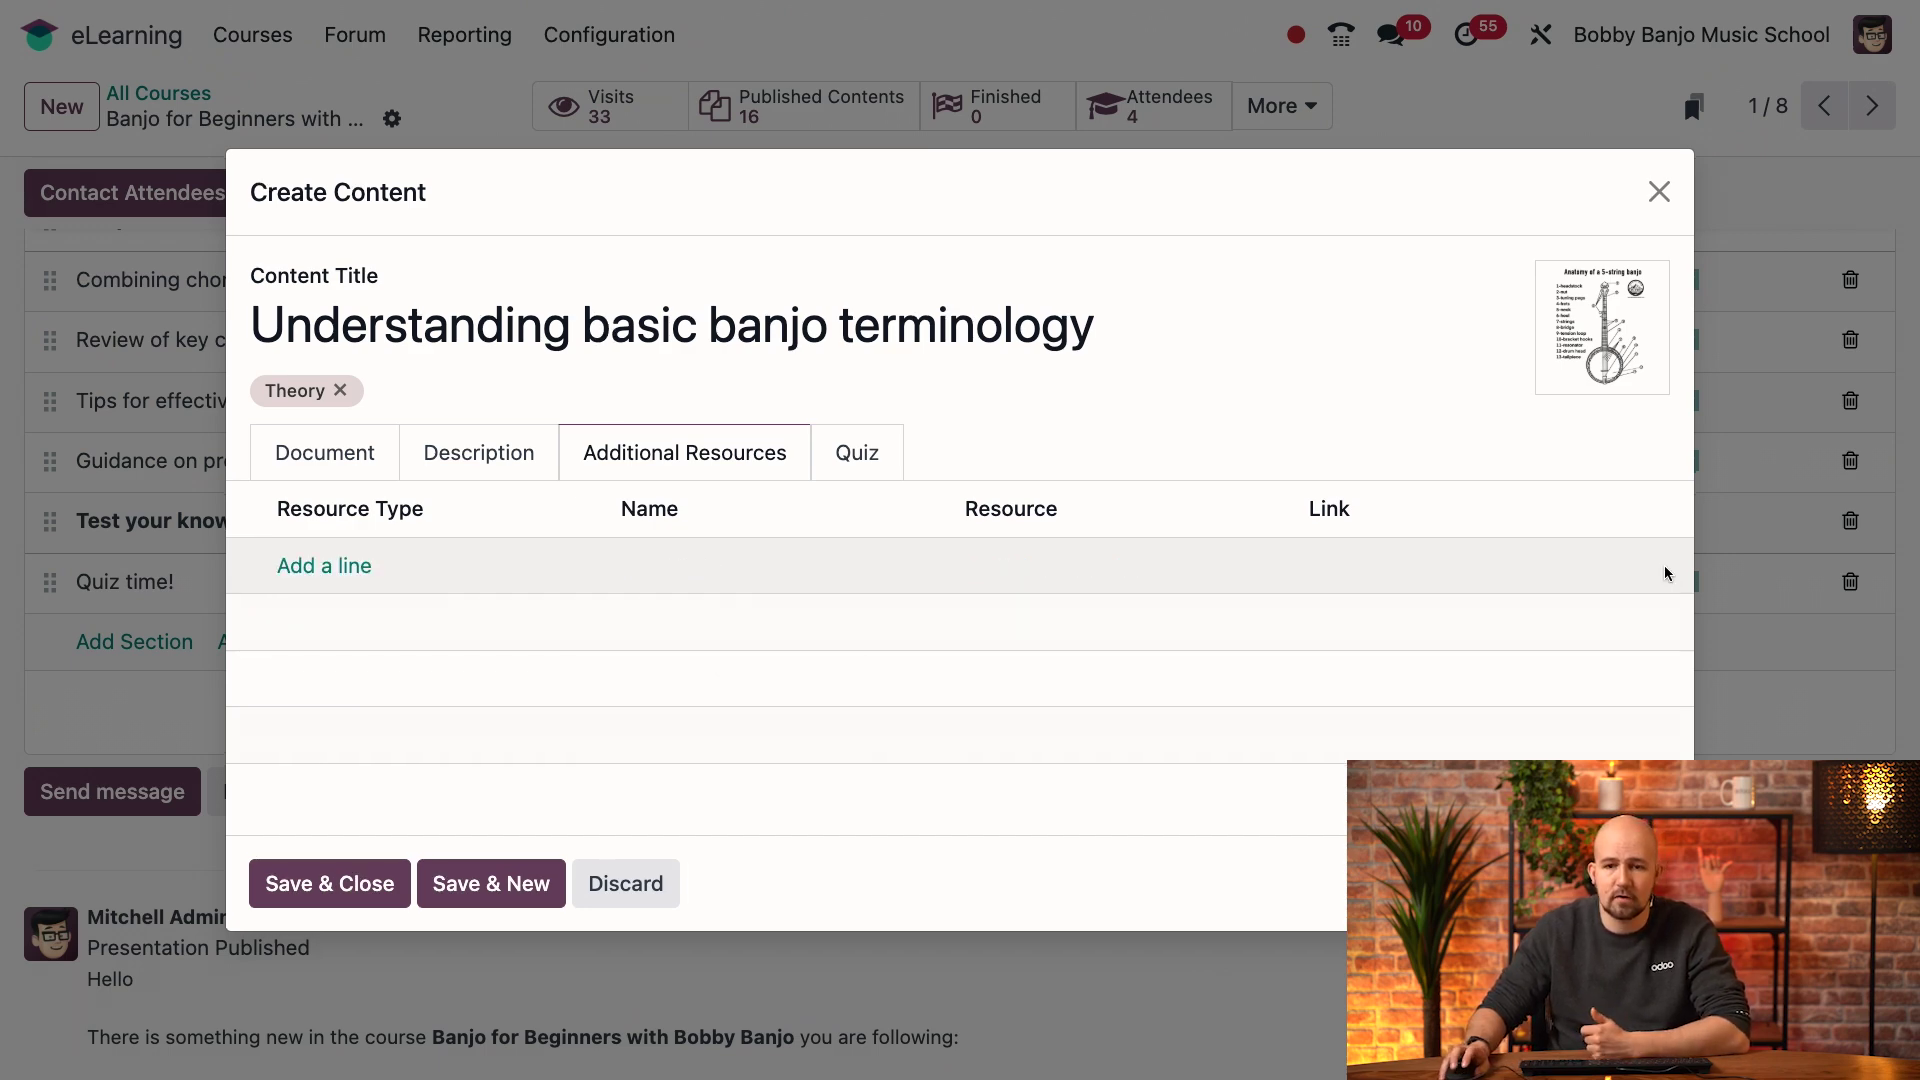
# Review the quiz point rewards 10, 7, 5, 2, changing First Try to 8 and back to 10.
pyautogui.click(866, 453)
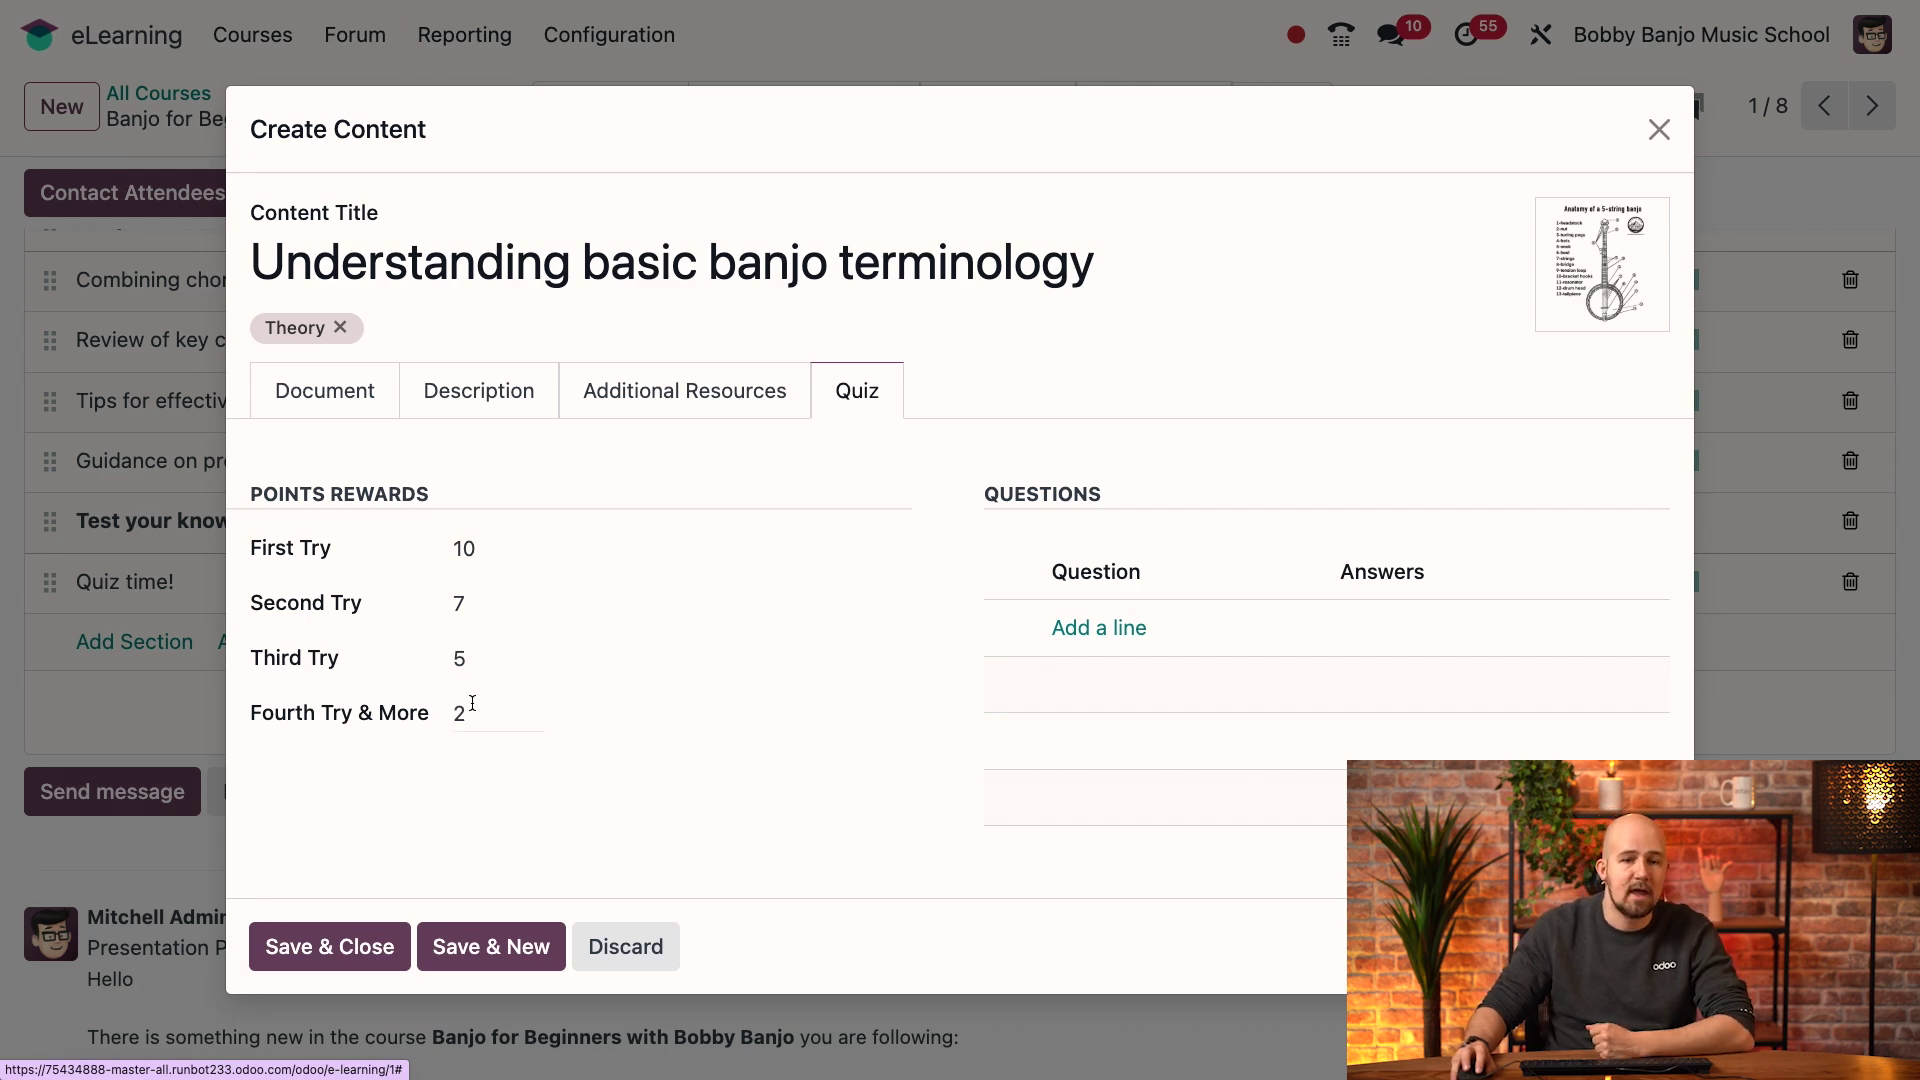
pyautogui.doubleClick(480, 549)
pyautogui.click(495, 552)
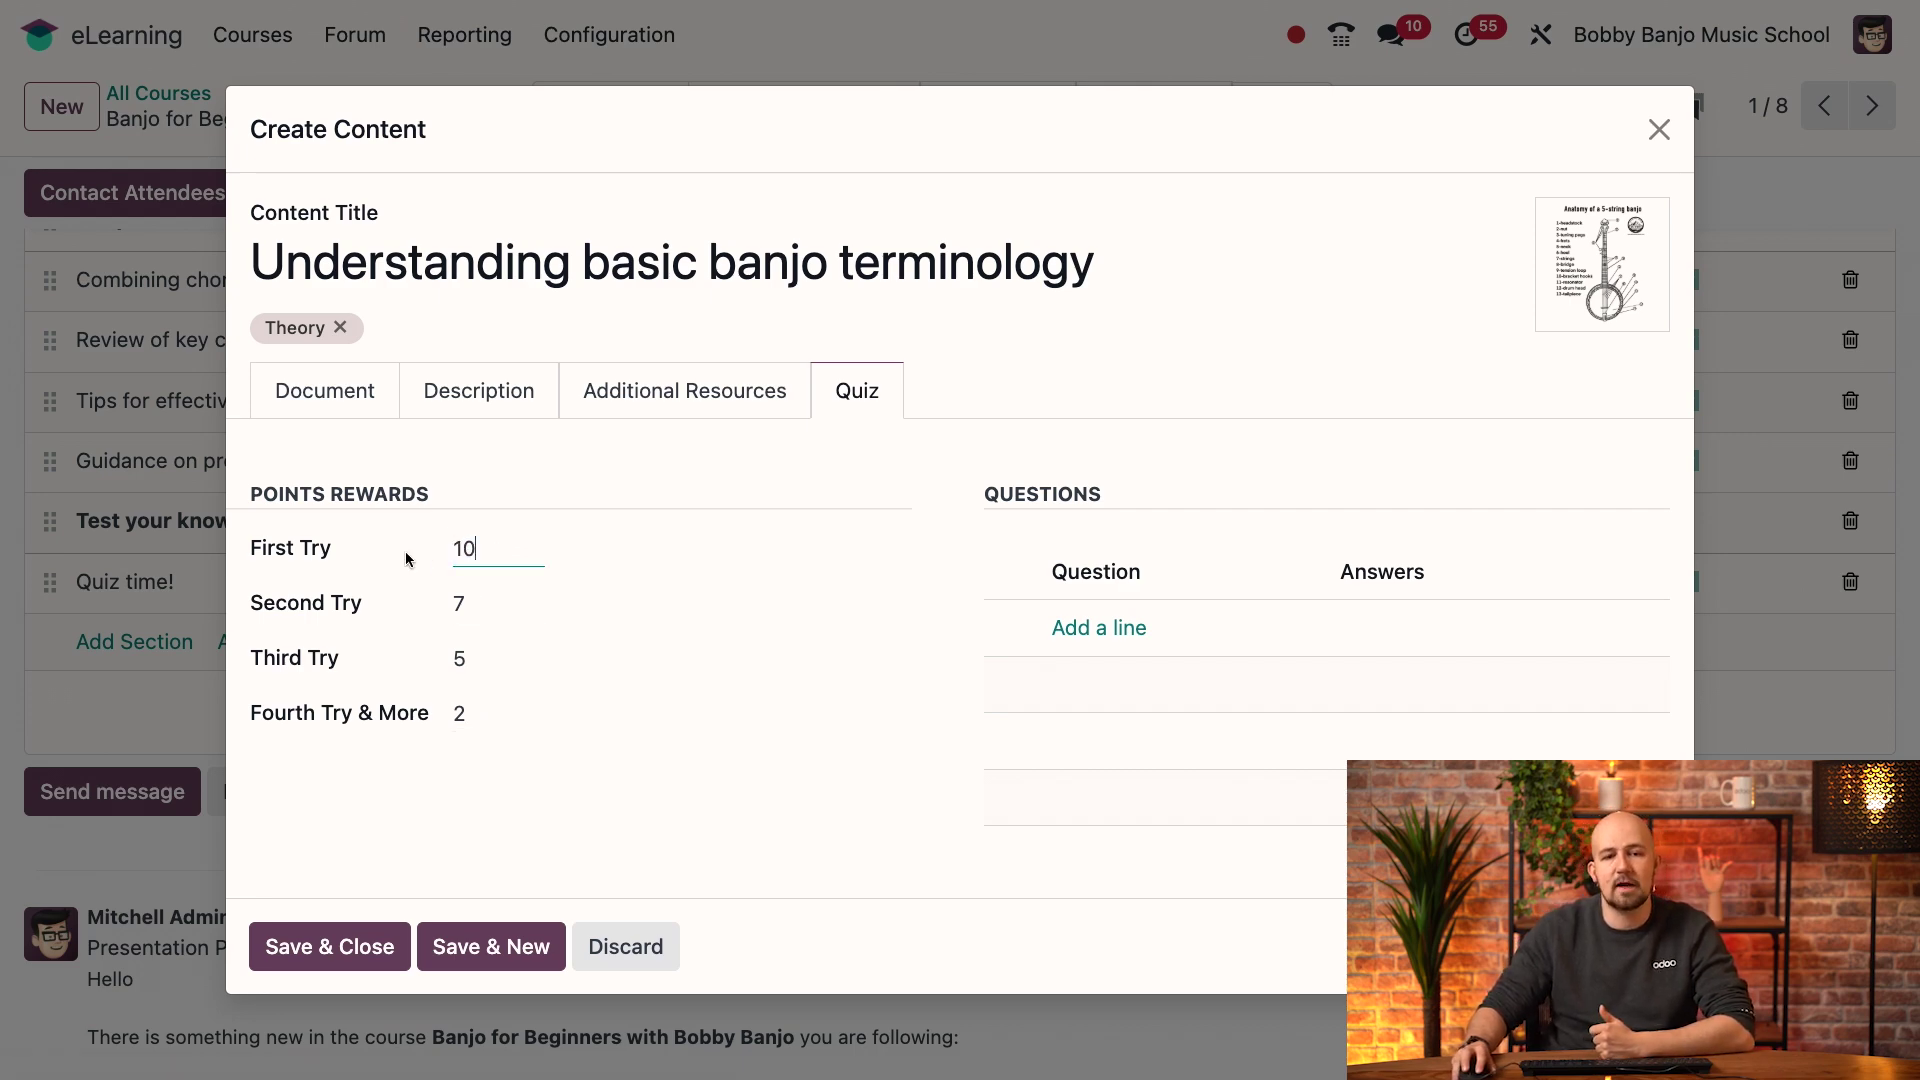
pyautogui.doubleClick(481, 605)
pyautogui.doubleClick(481, 656)
pyautogui.doubleClick(485, 709)
pyautogui.doubleClick(484, 545)
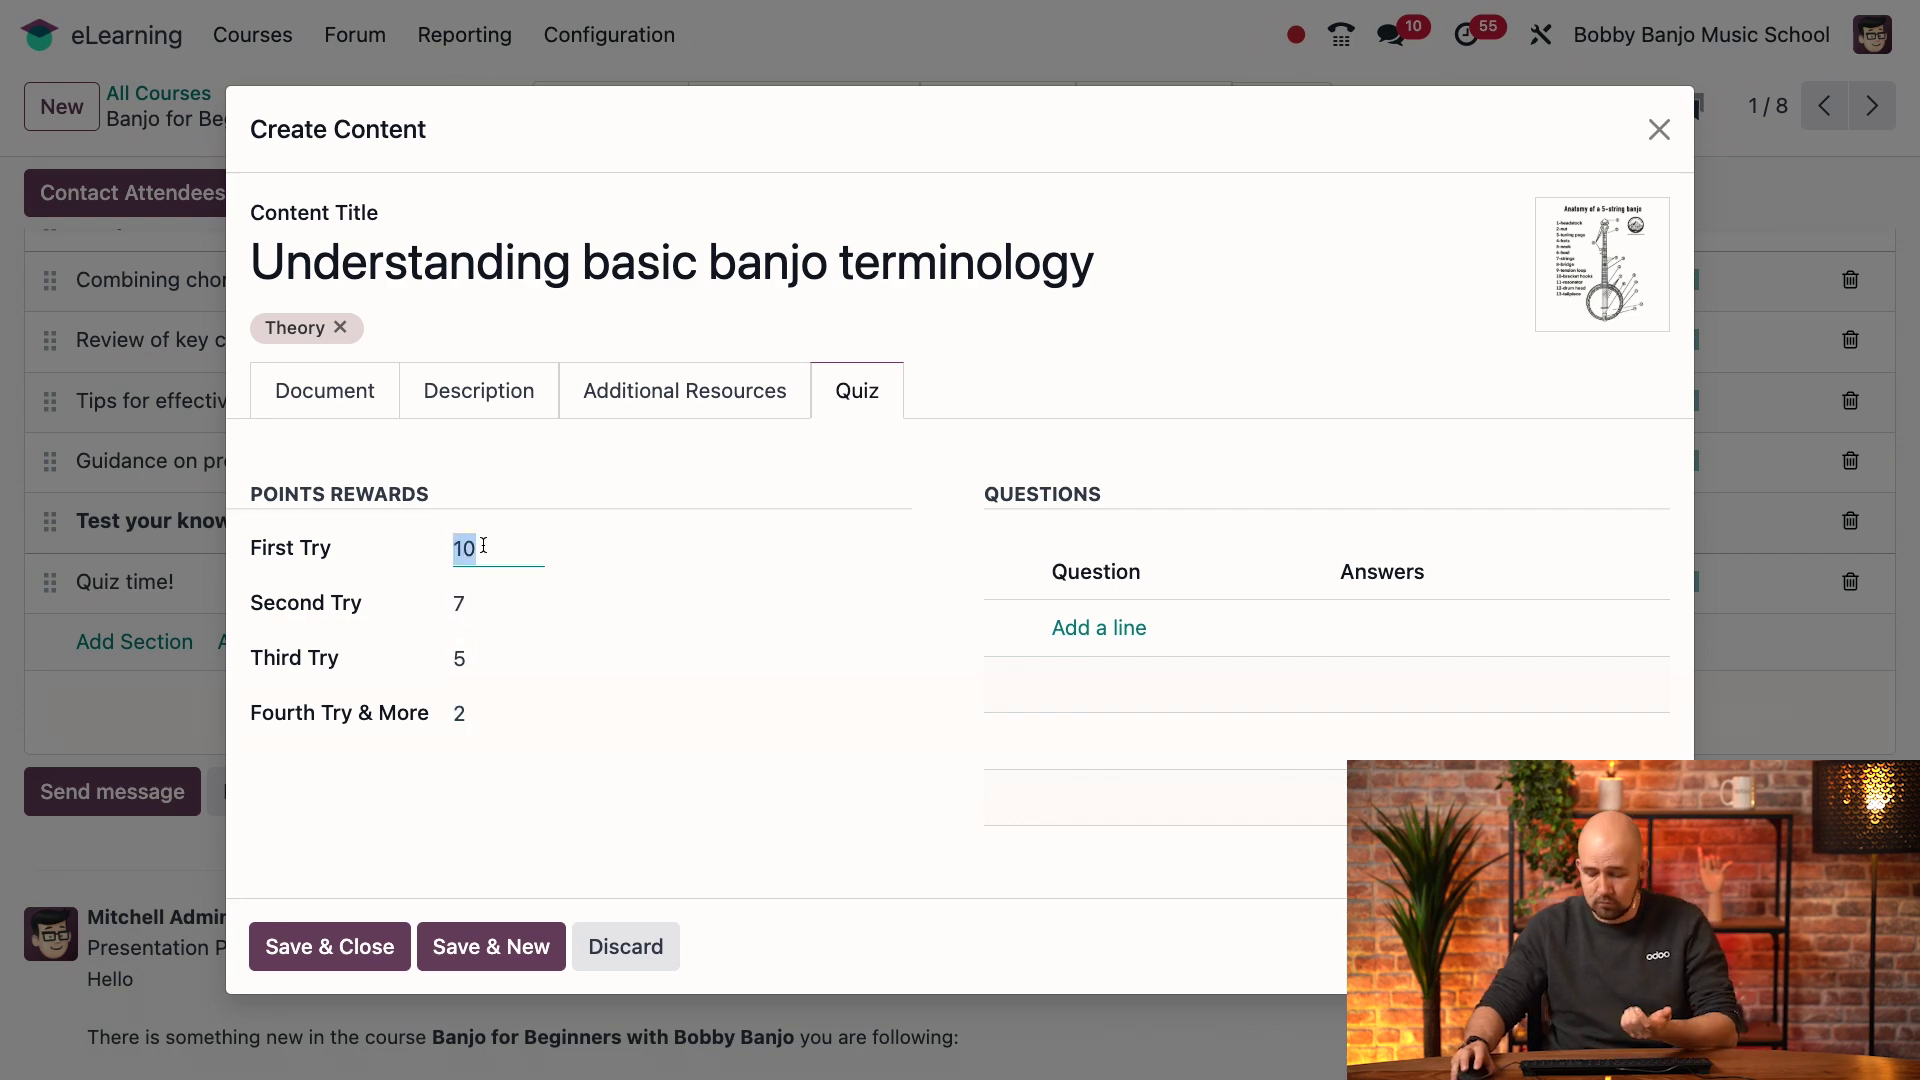
pyautogui.write('8')
pyautogui.click(675, 567)
pyautogui.doubleClick(468, 547)
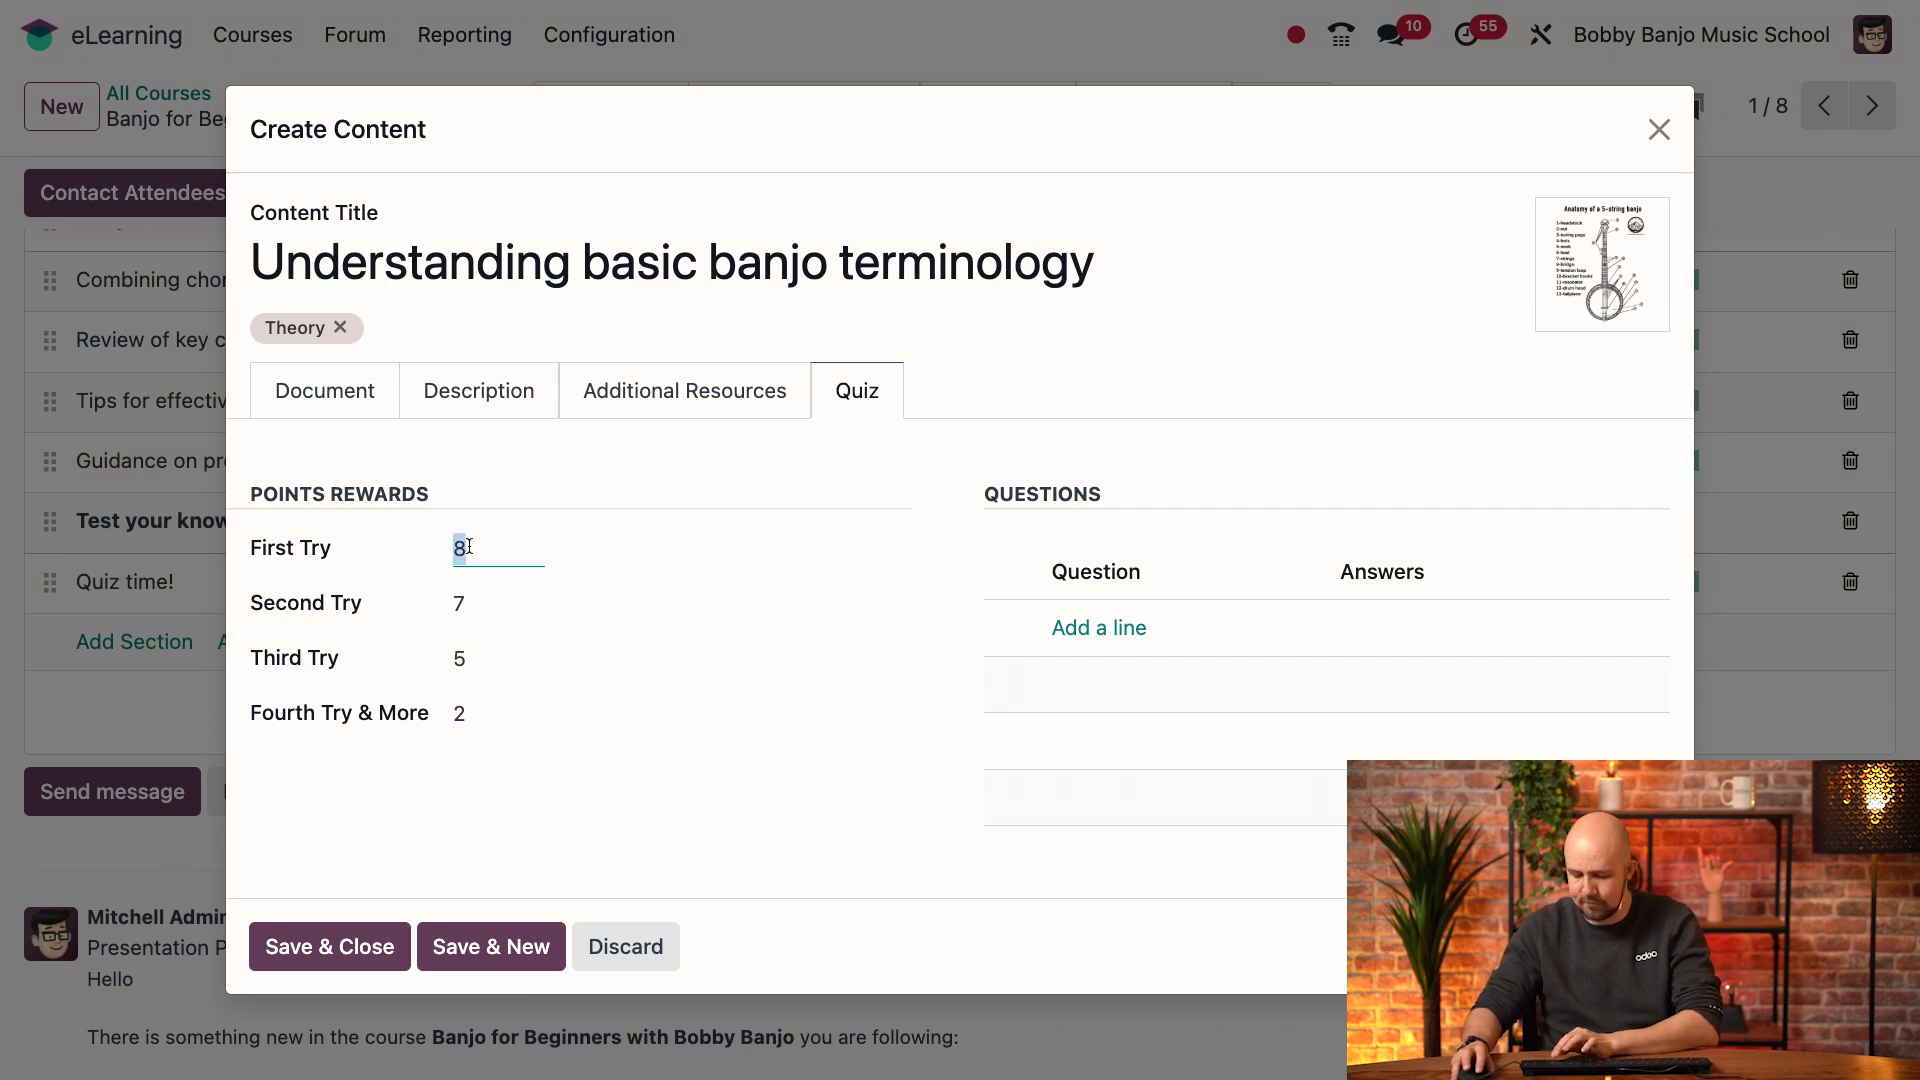
pyautogui.write('10')
pyautogui.click(847, 604)
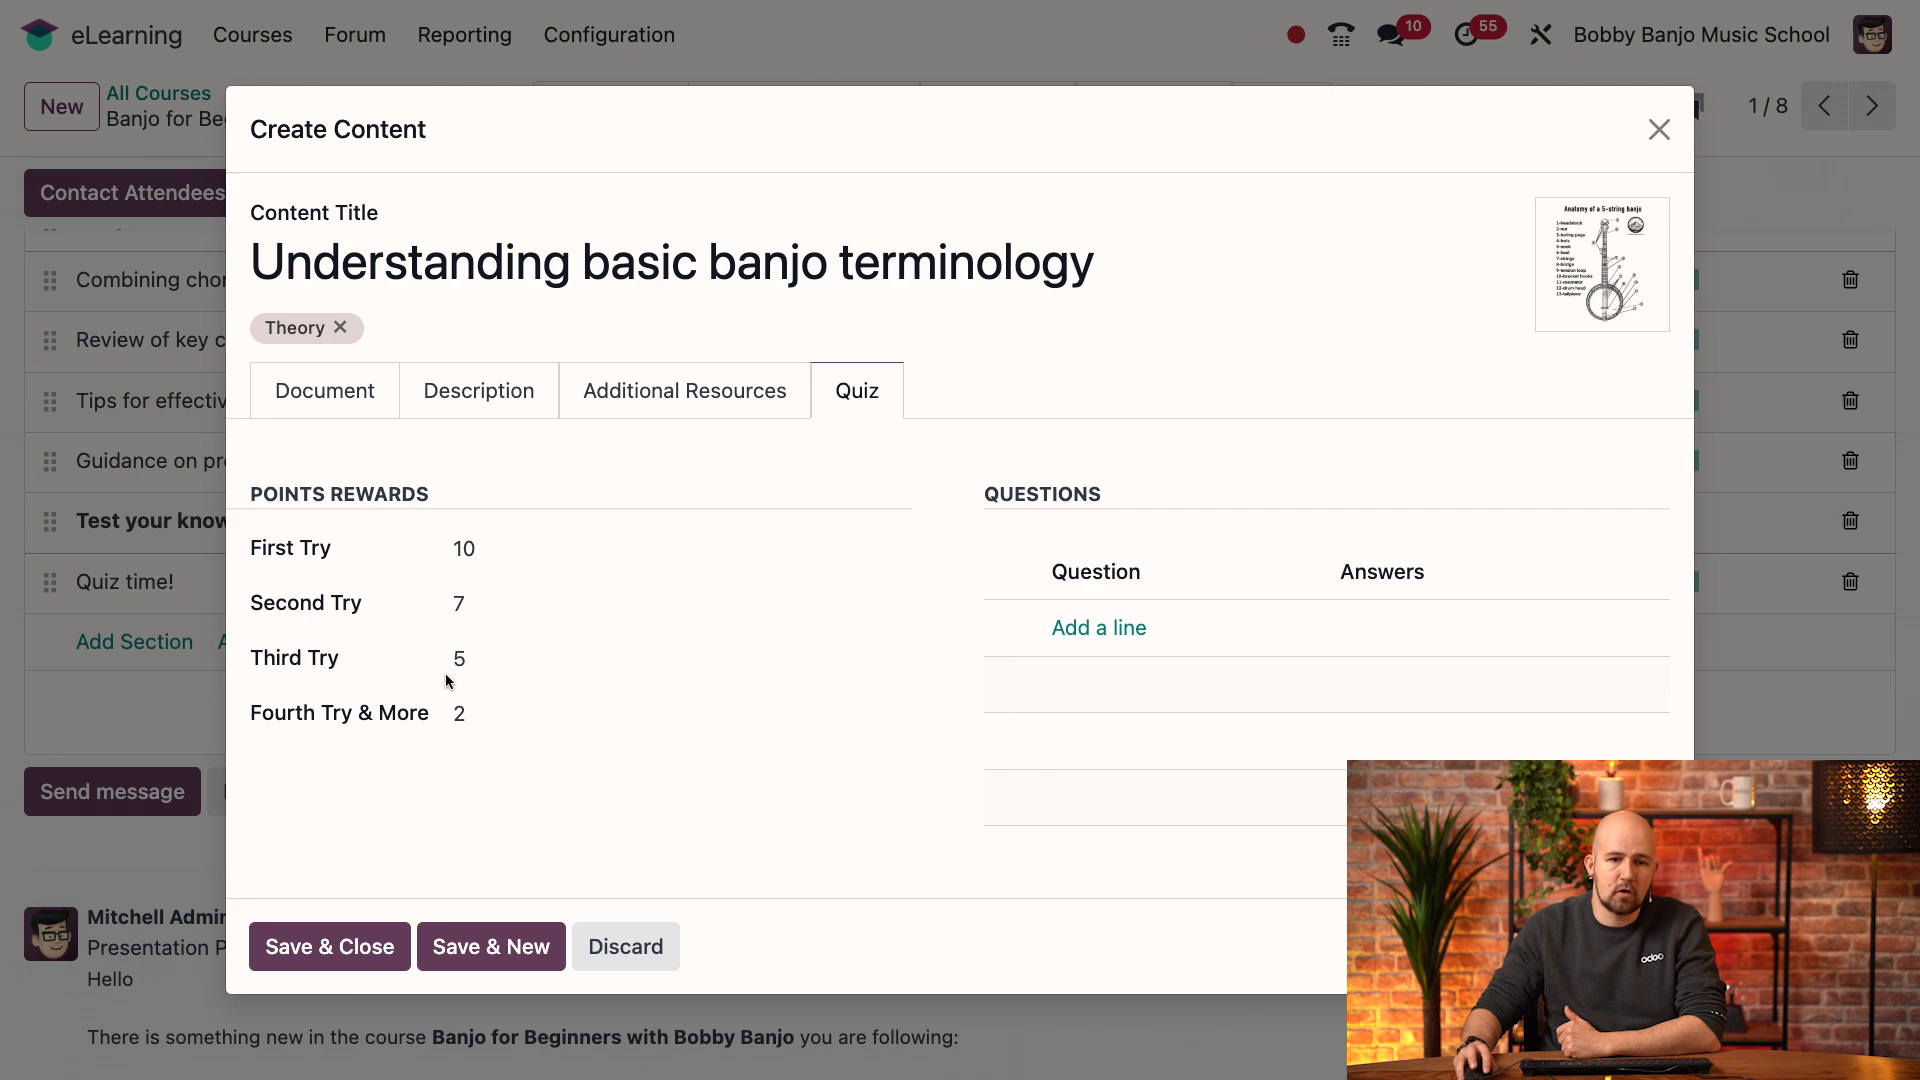
# Create the question 'How many strings does a standard banjo have?' with answers 4, 5 and 6.
pyautogui.click(1110, 641)
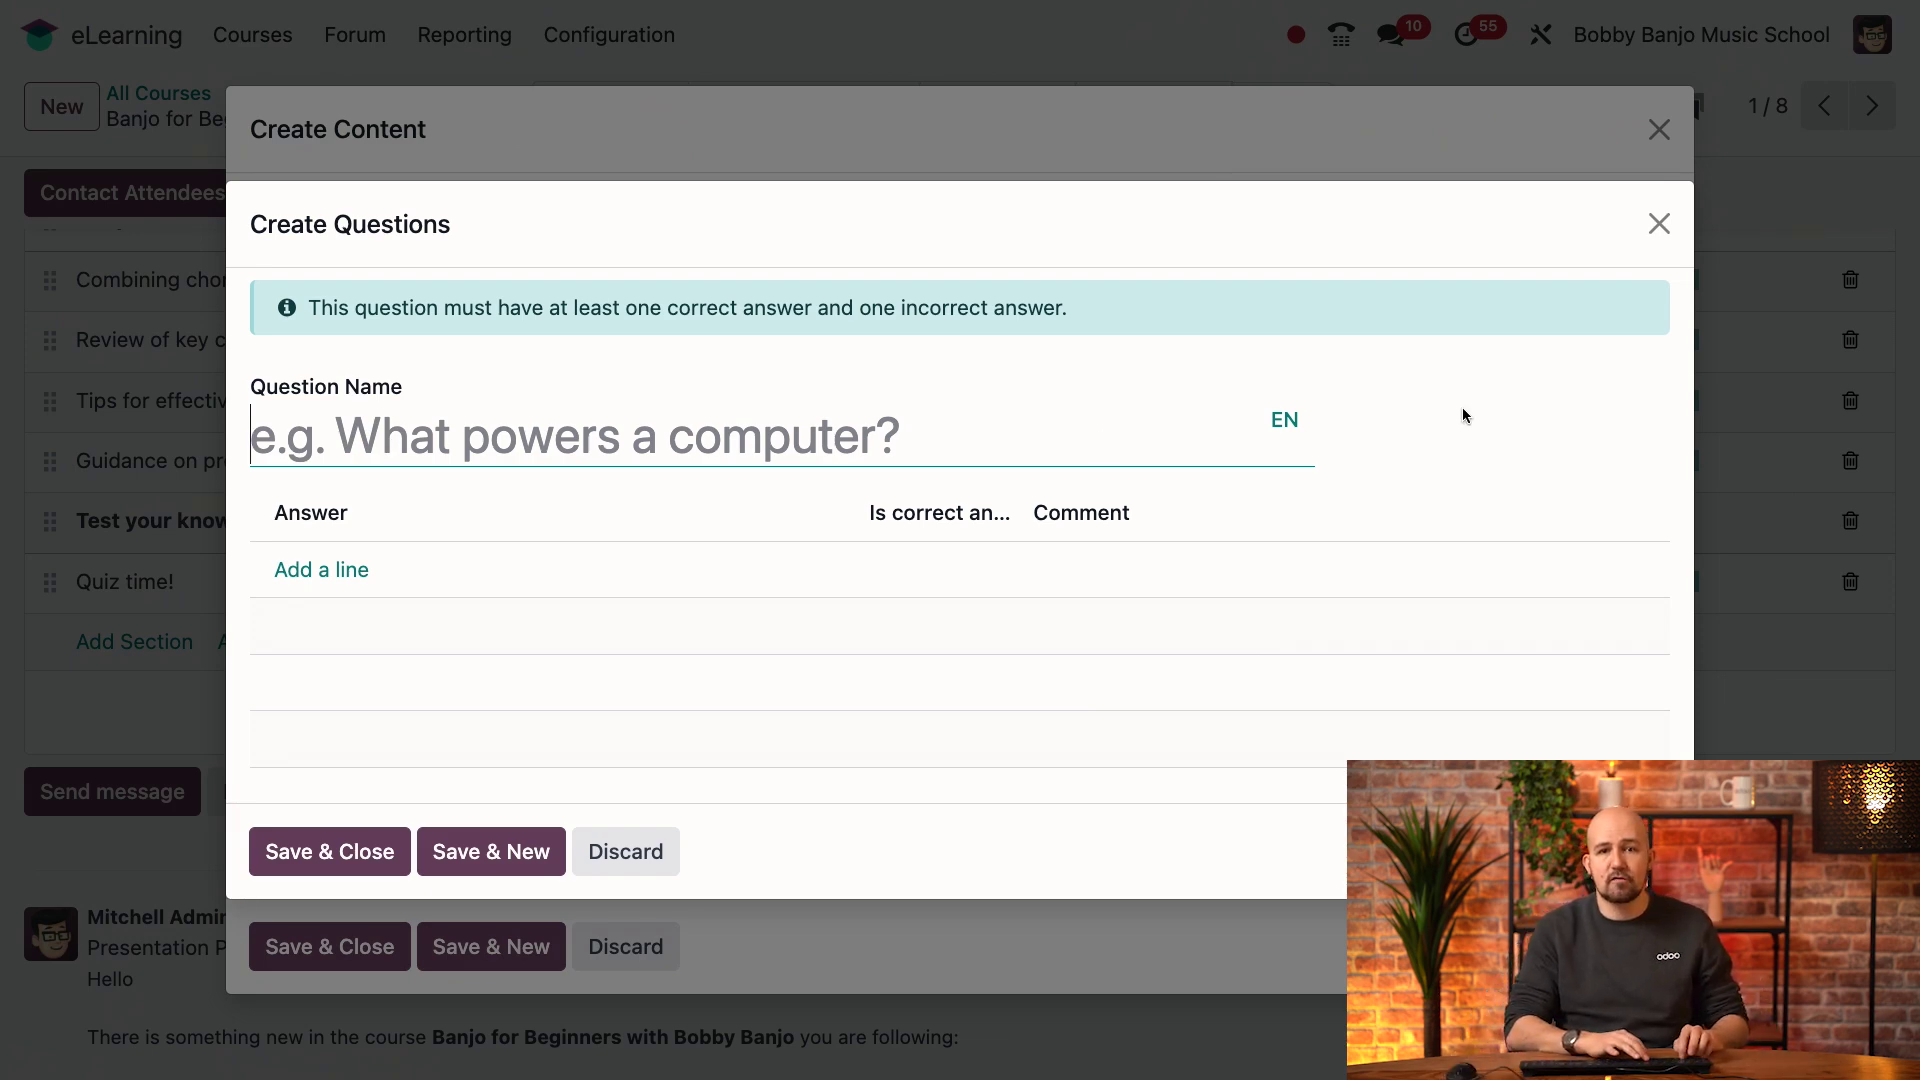
pyautogui.write('How many ')
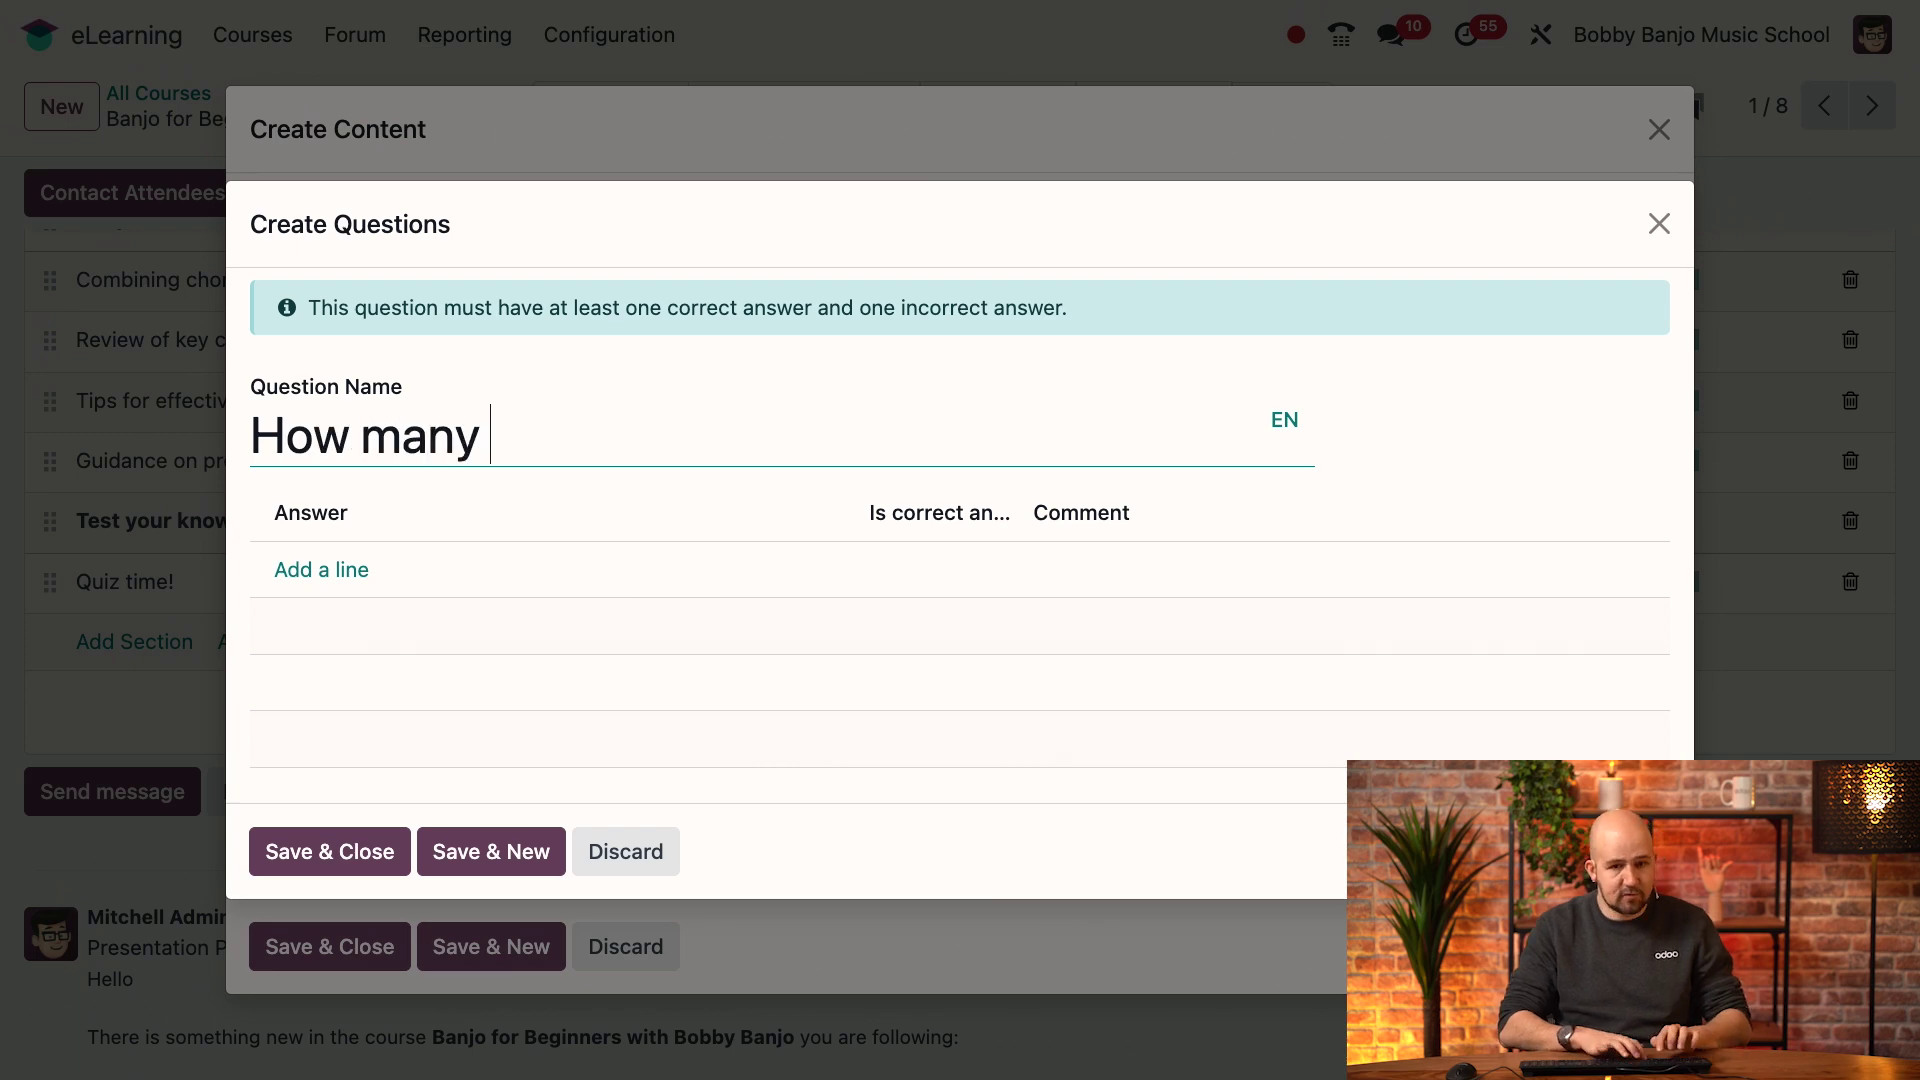
pyautogui.write('strings does a ')
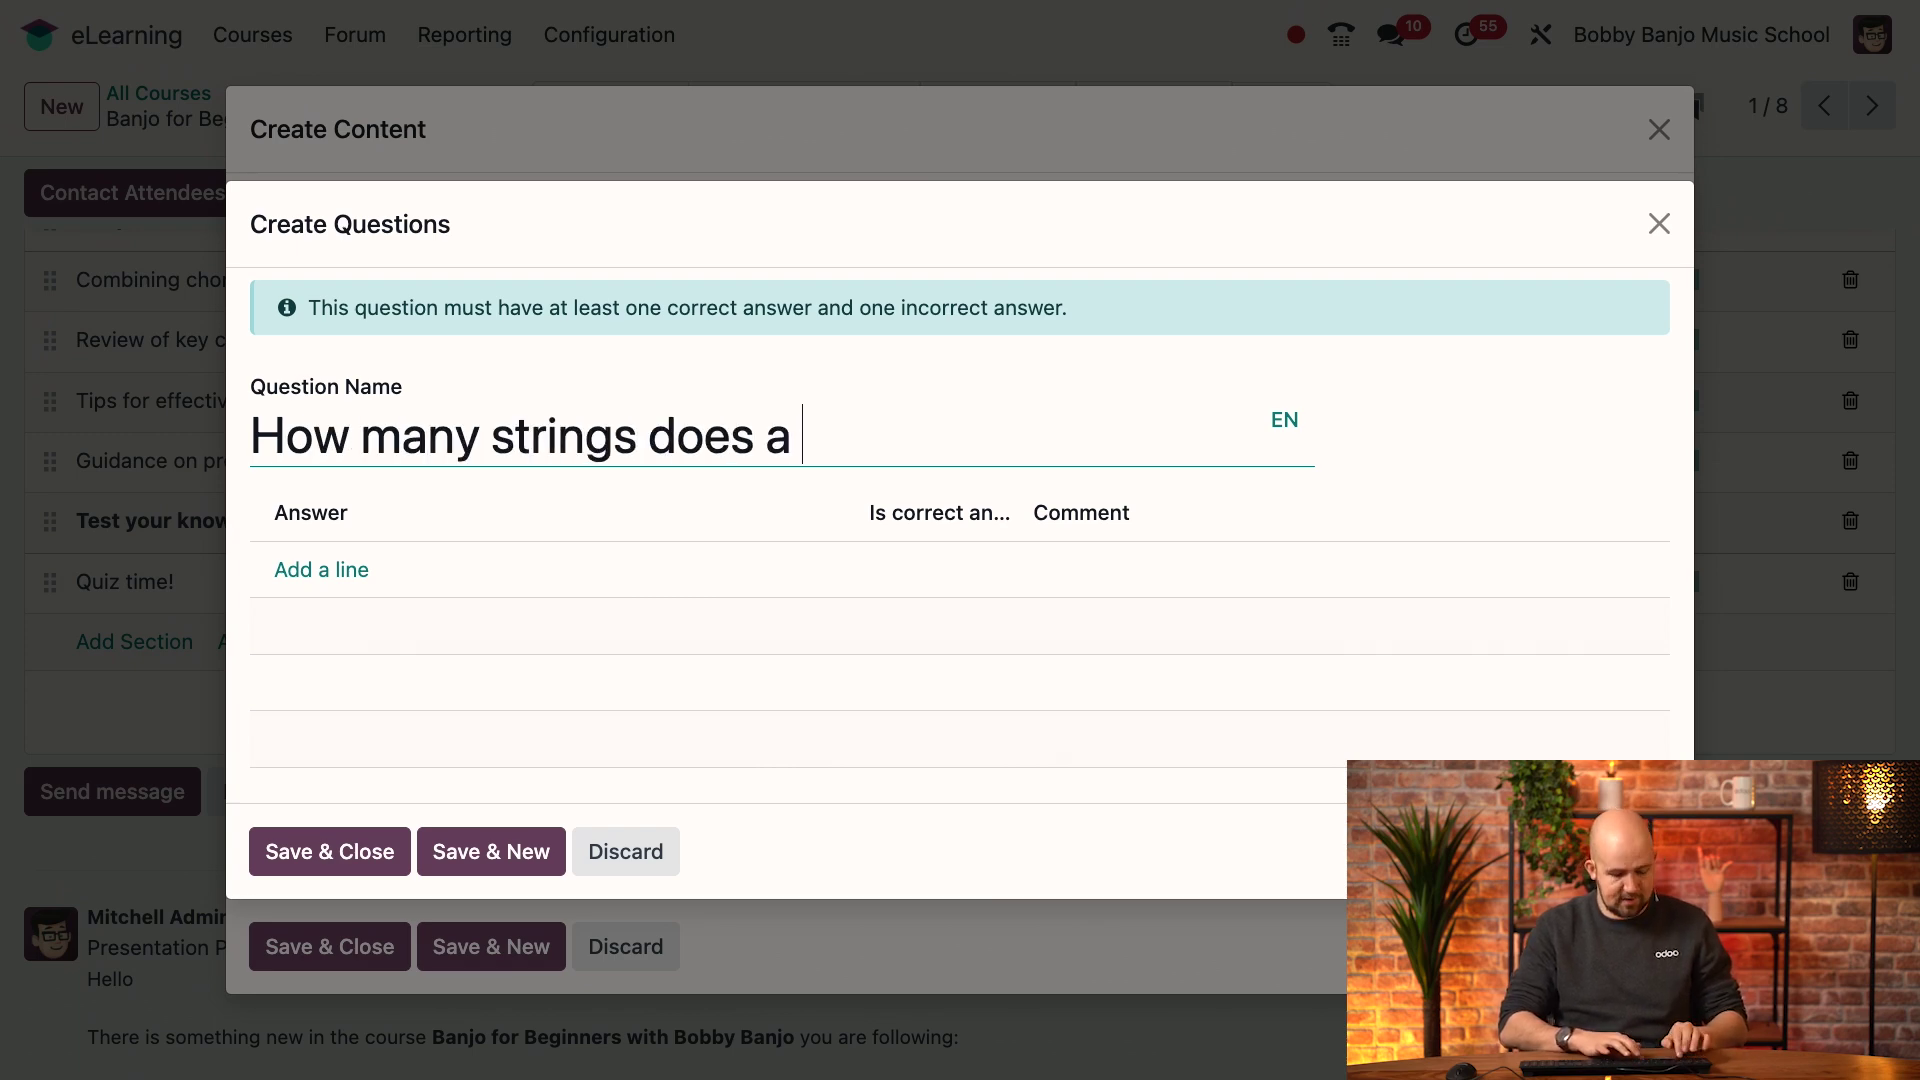
pyautogui.write('standard banjo have?')
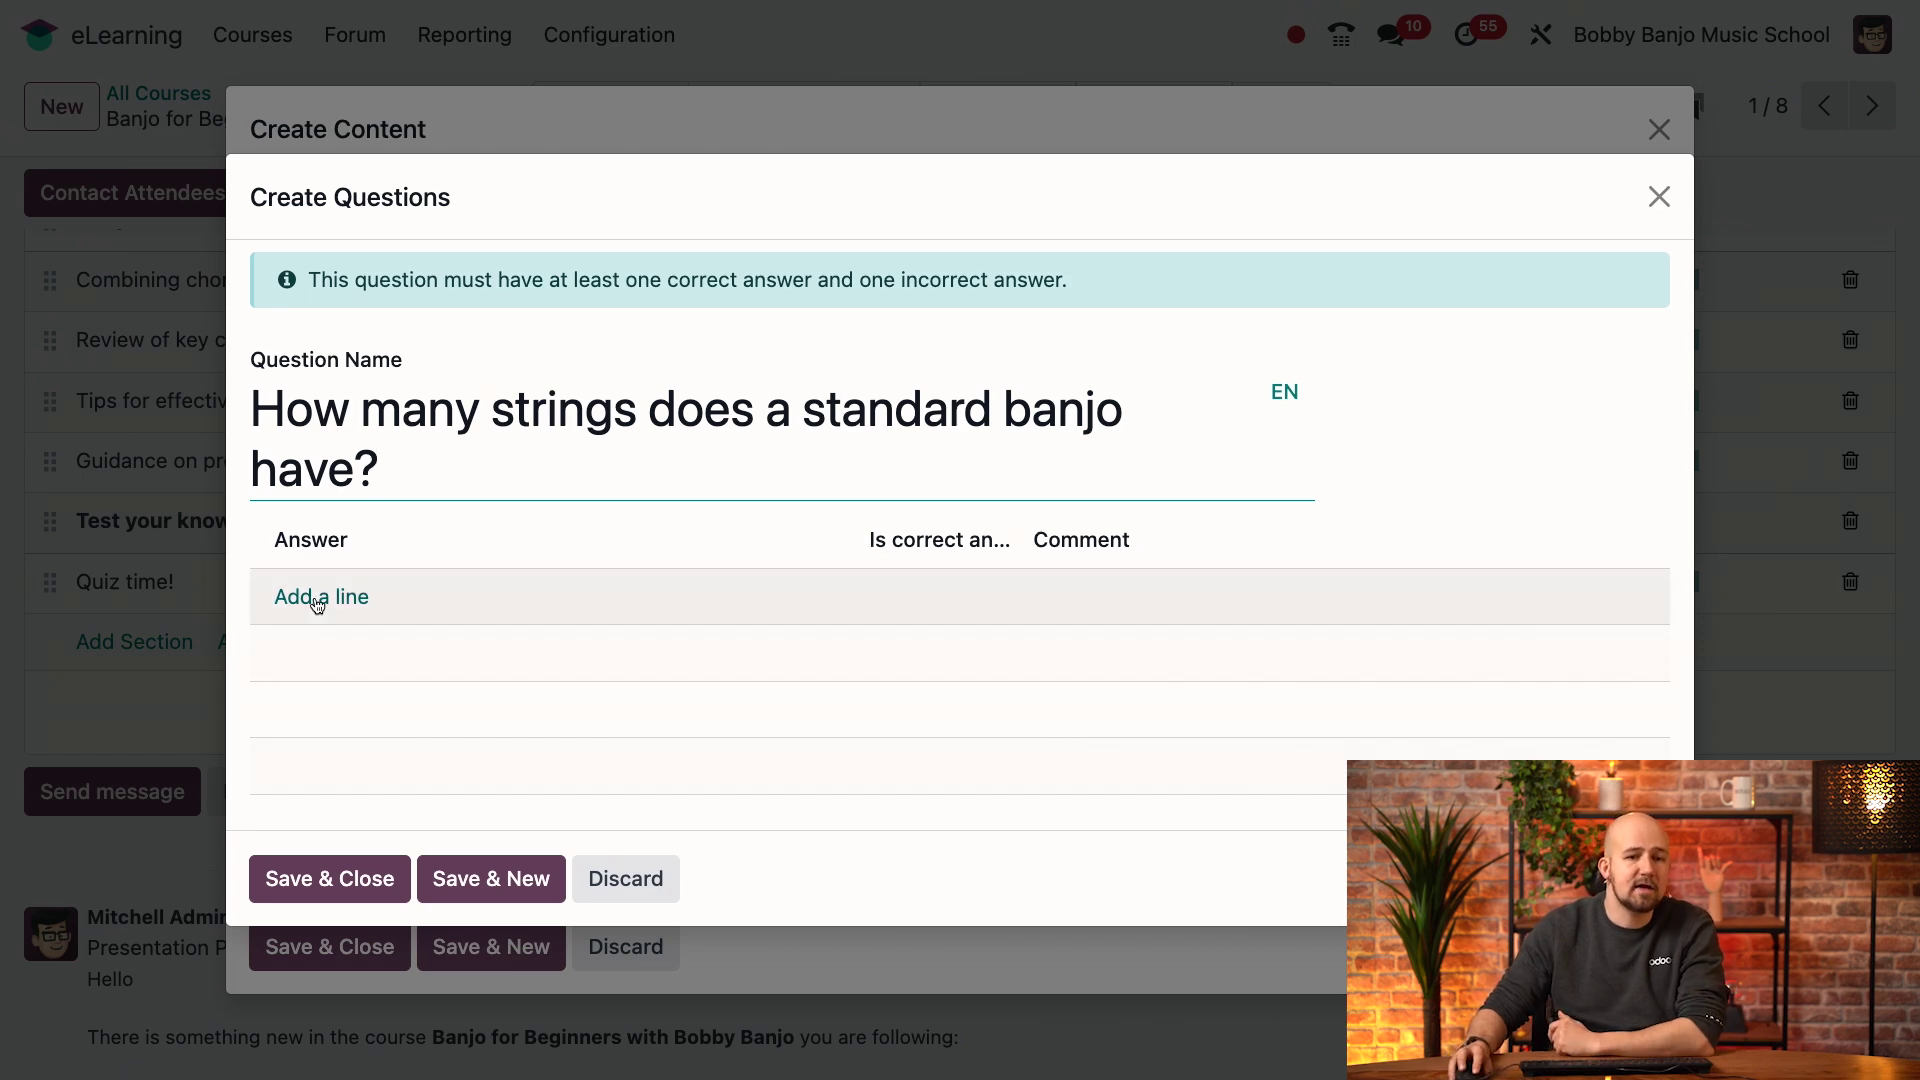
pyautogui.click(322, 598)
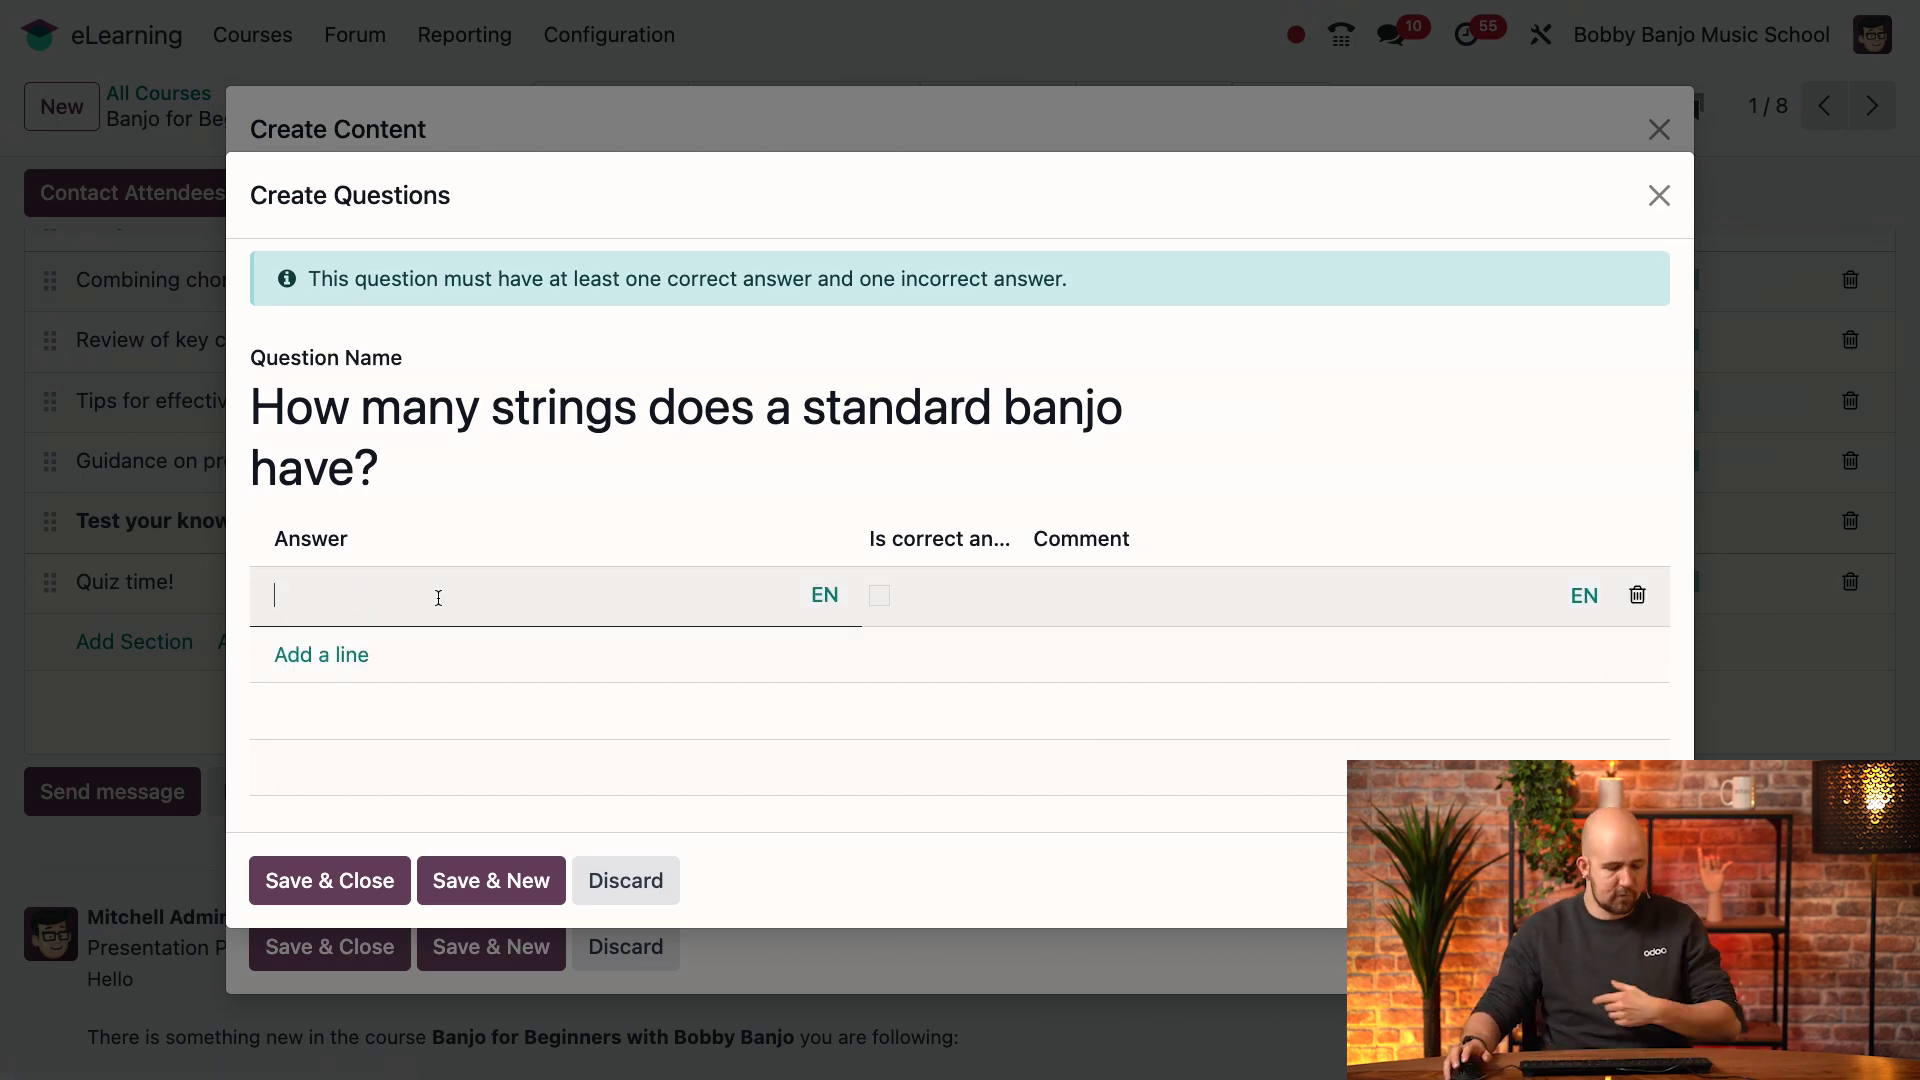
pyautogui.write('4')
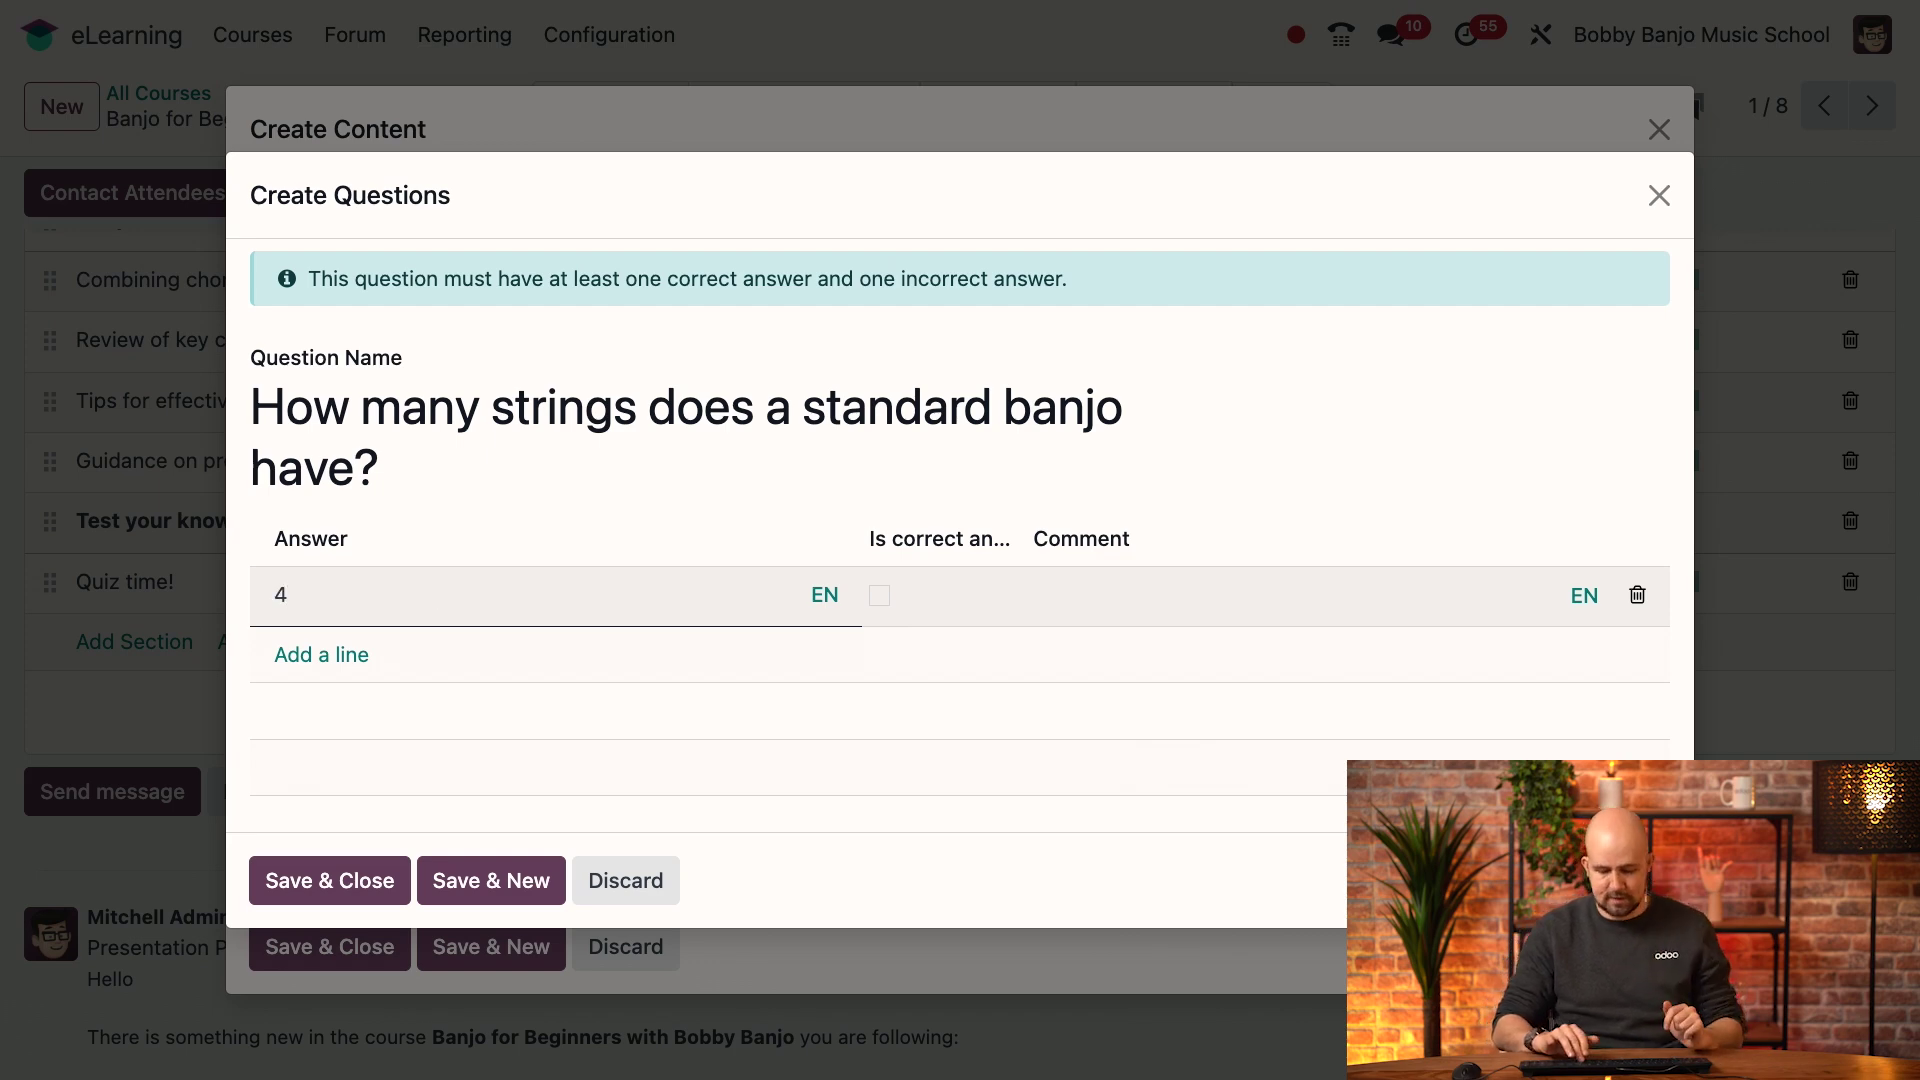
pyautogui.press('Return')
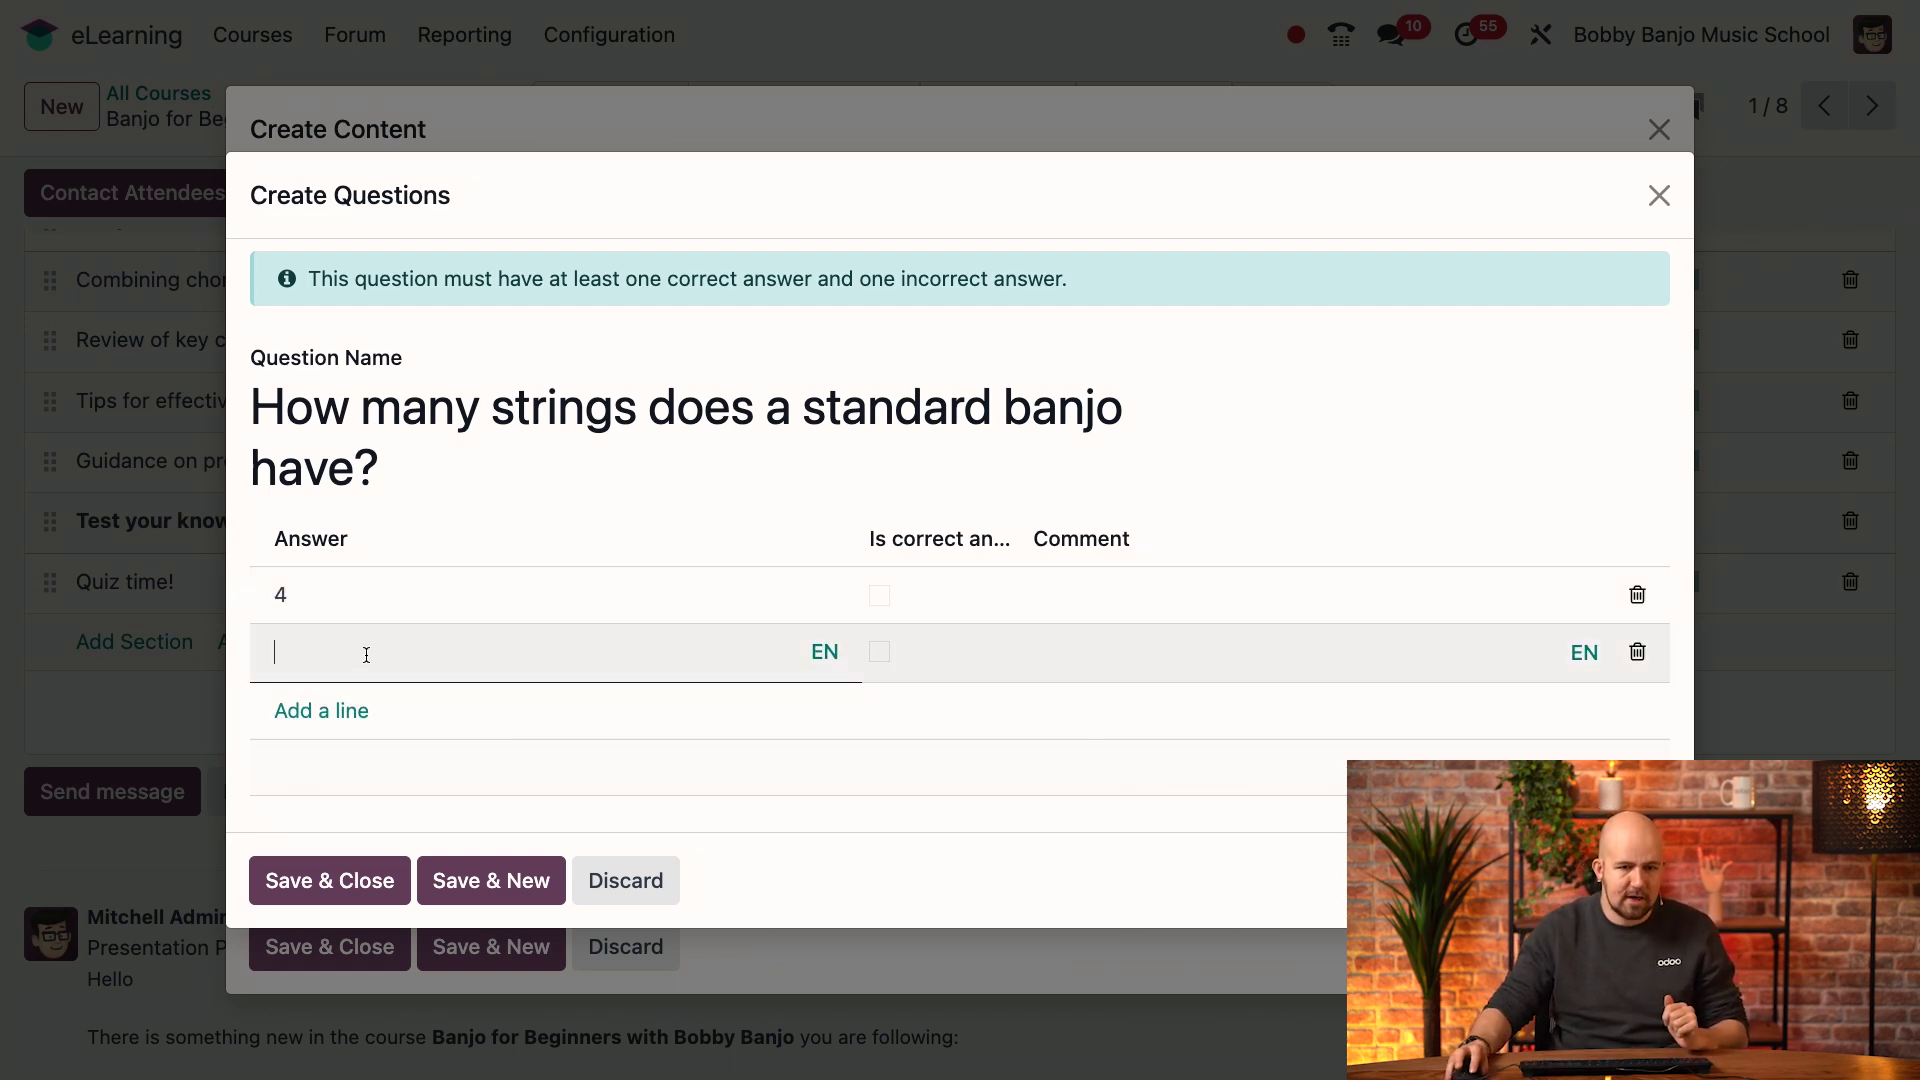
pyautogui.write('5')
pyautogui.press('Return')
pyautogui.write('6')
pyautogui.press('Return')
# Add answer 7, mark 5 as the only correct answer, and save the question.
pyautogui.write('7')
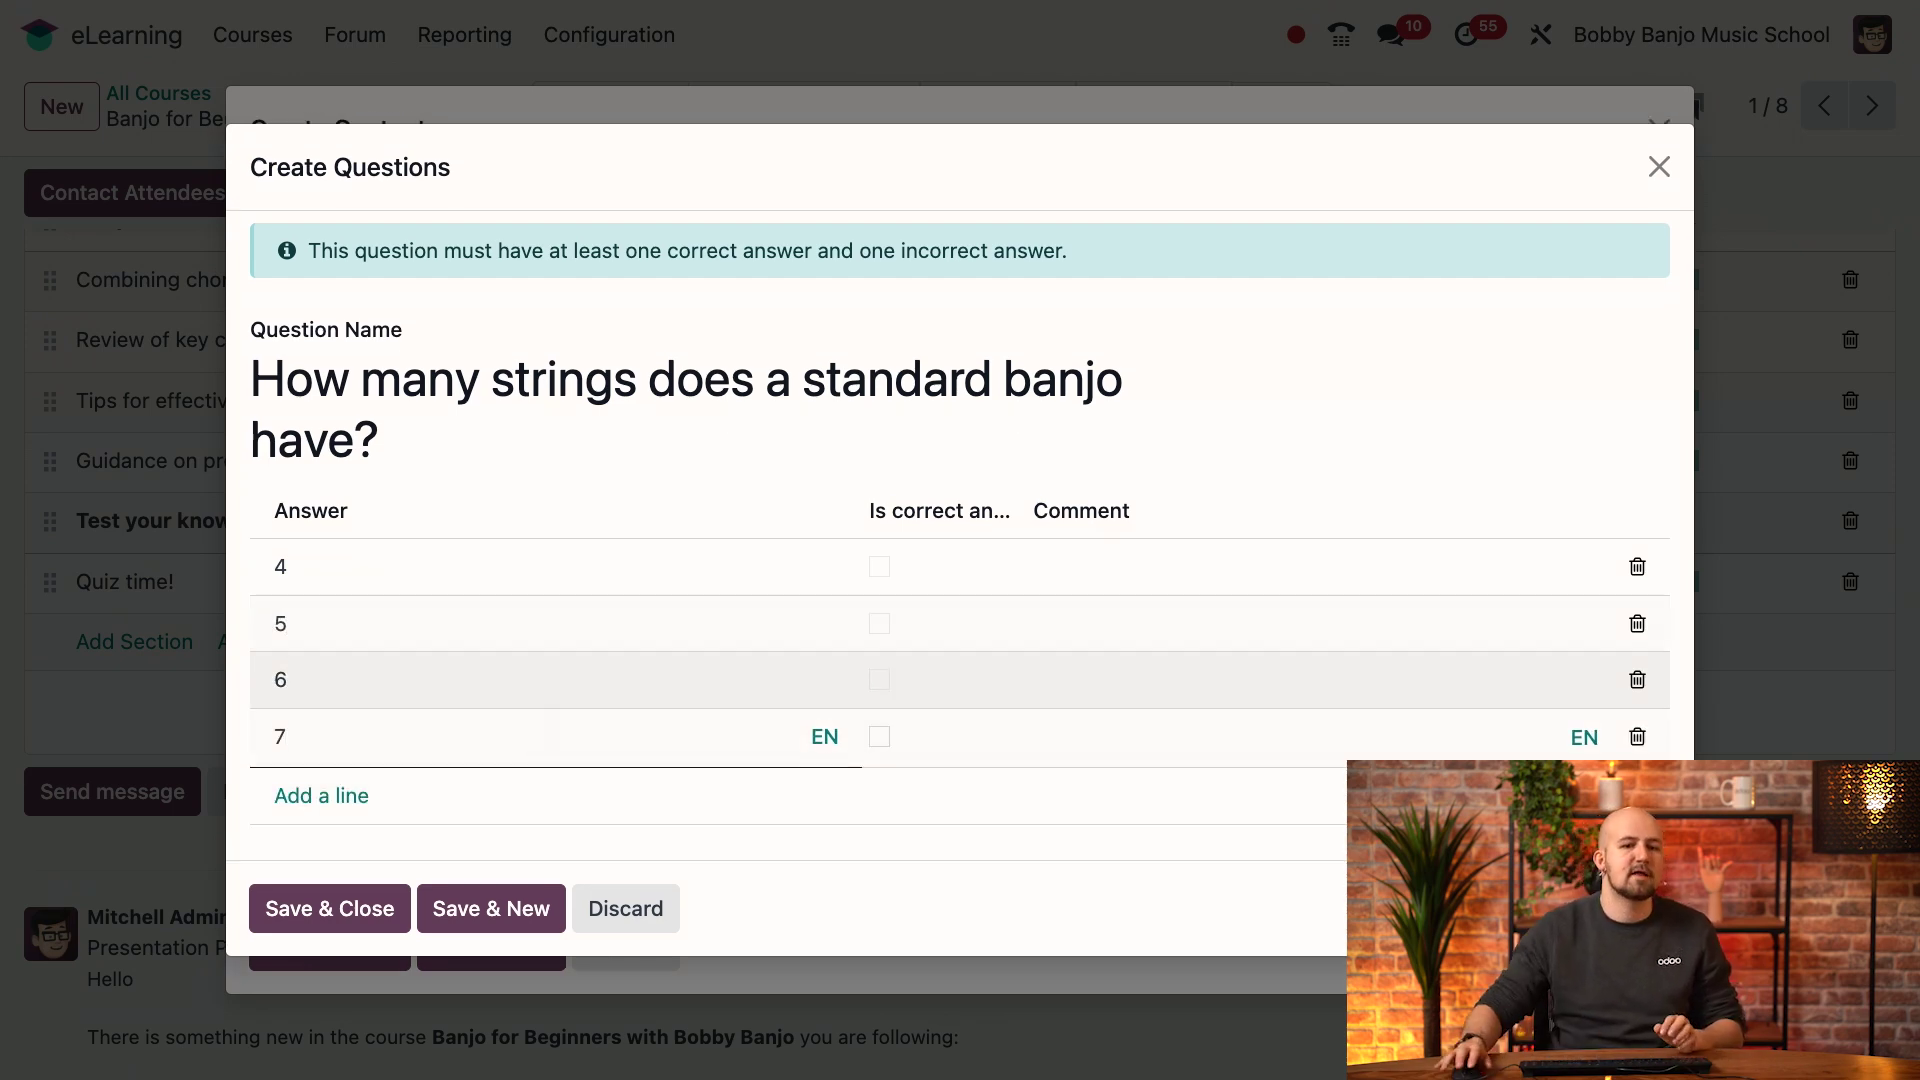
pyautogui.click(796, 830)
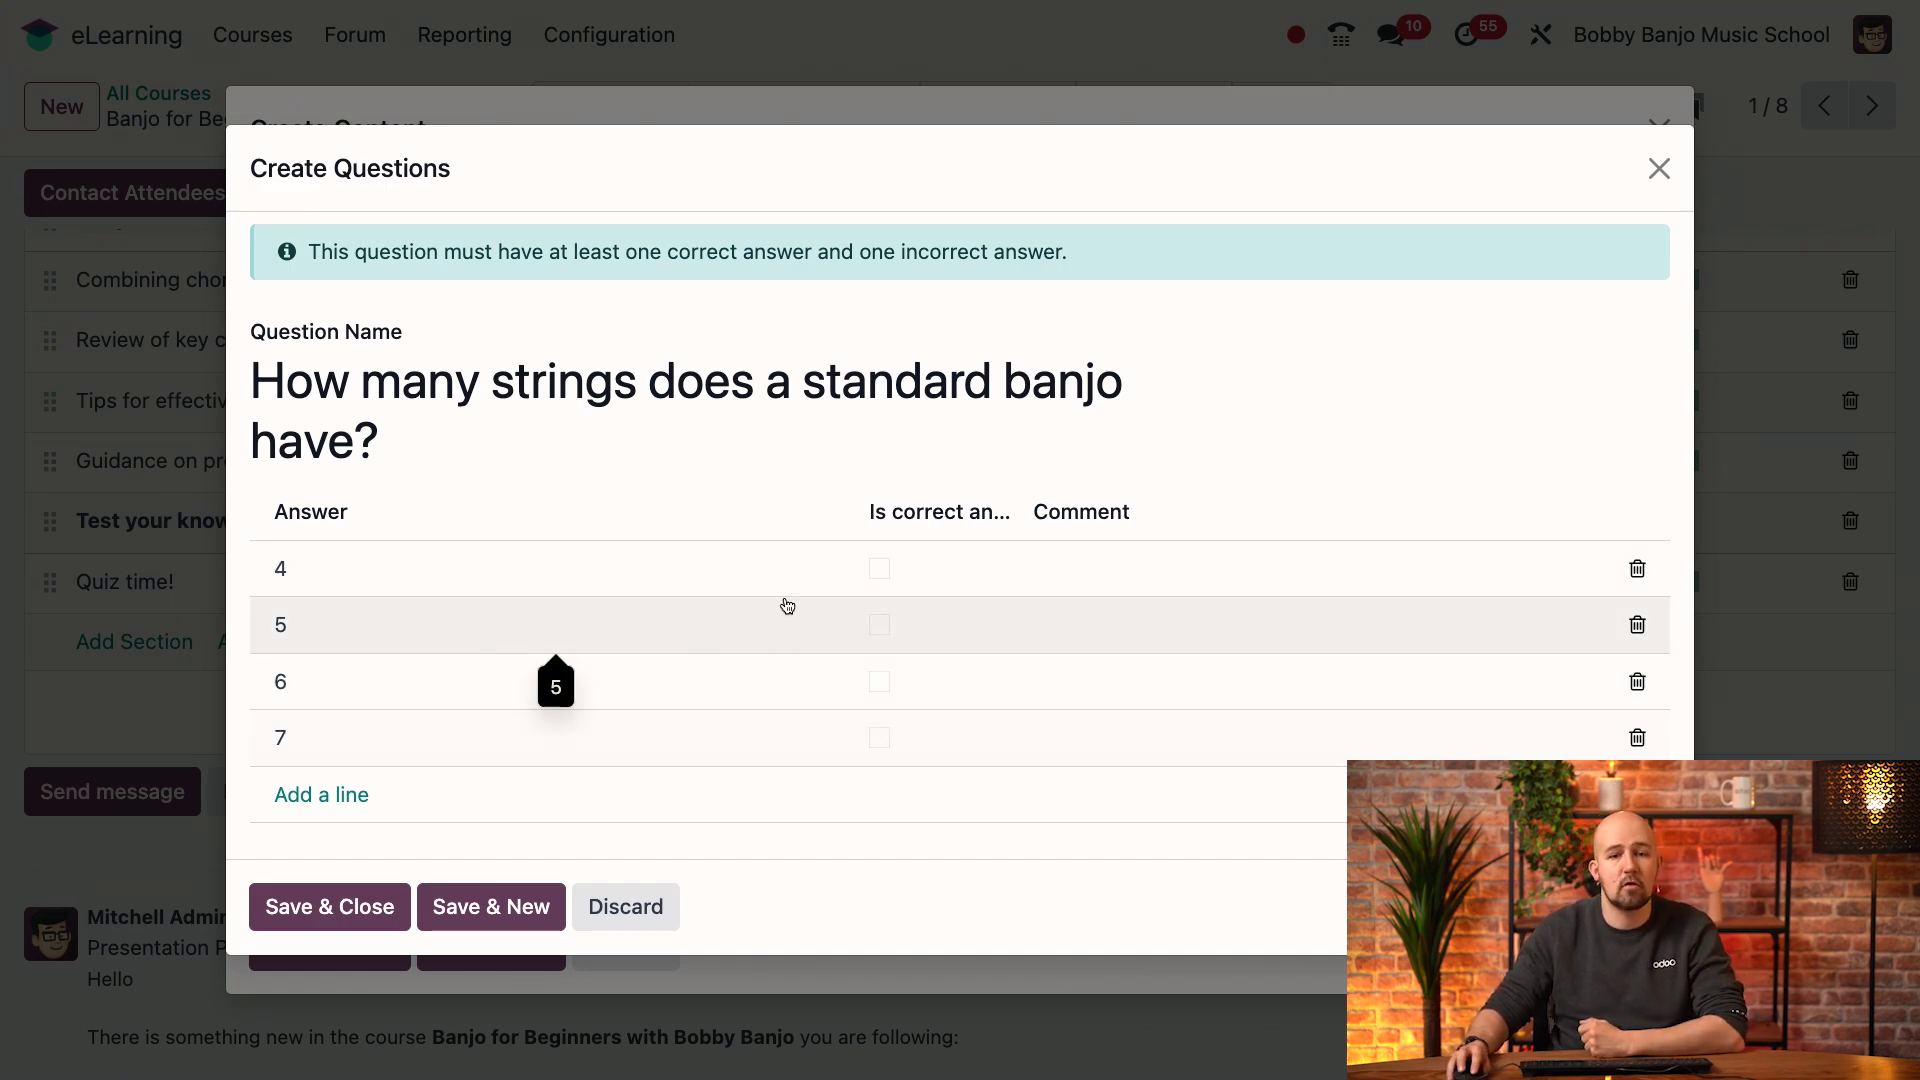
pyautogui.click(880, 630)
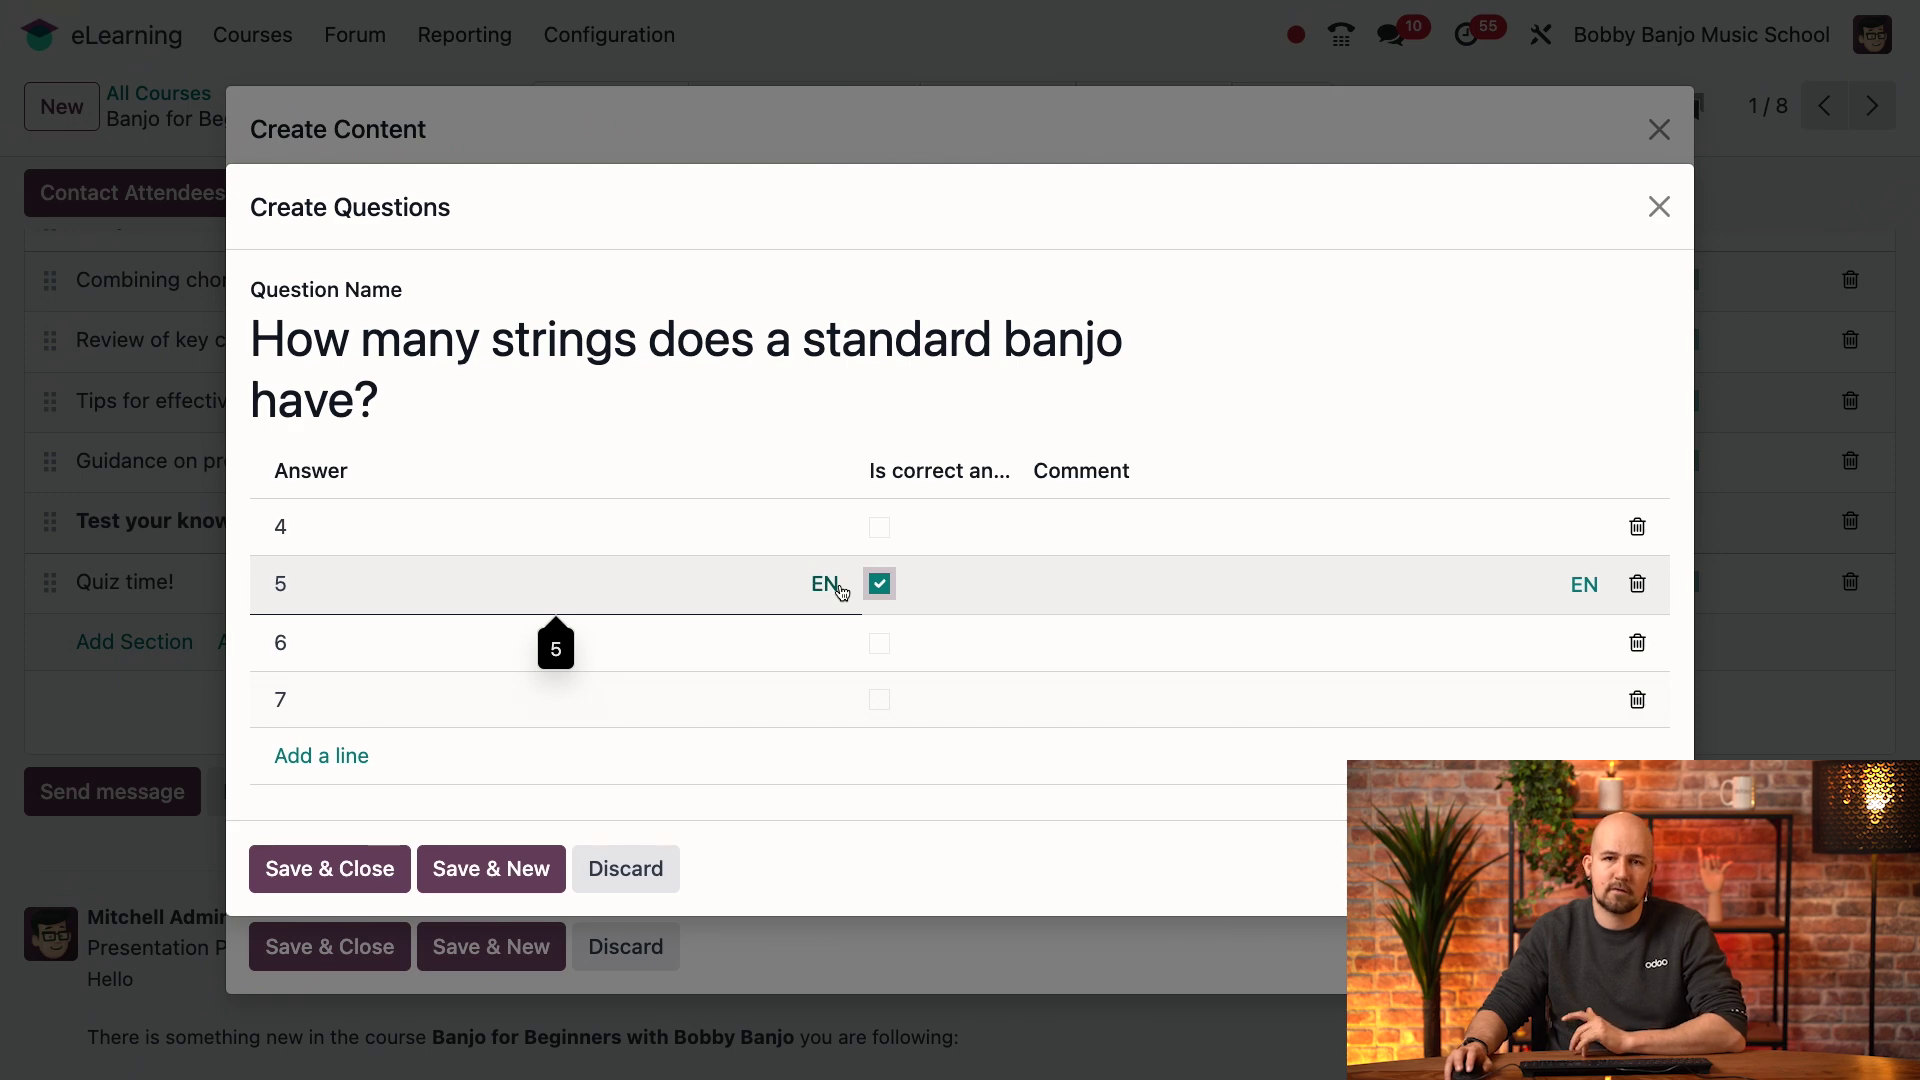
pyautogui.click(880, 650)
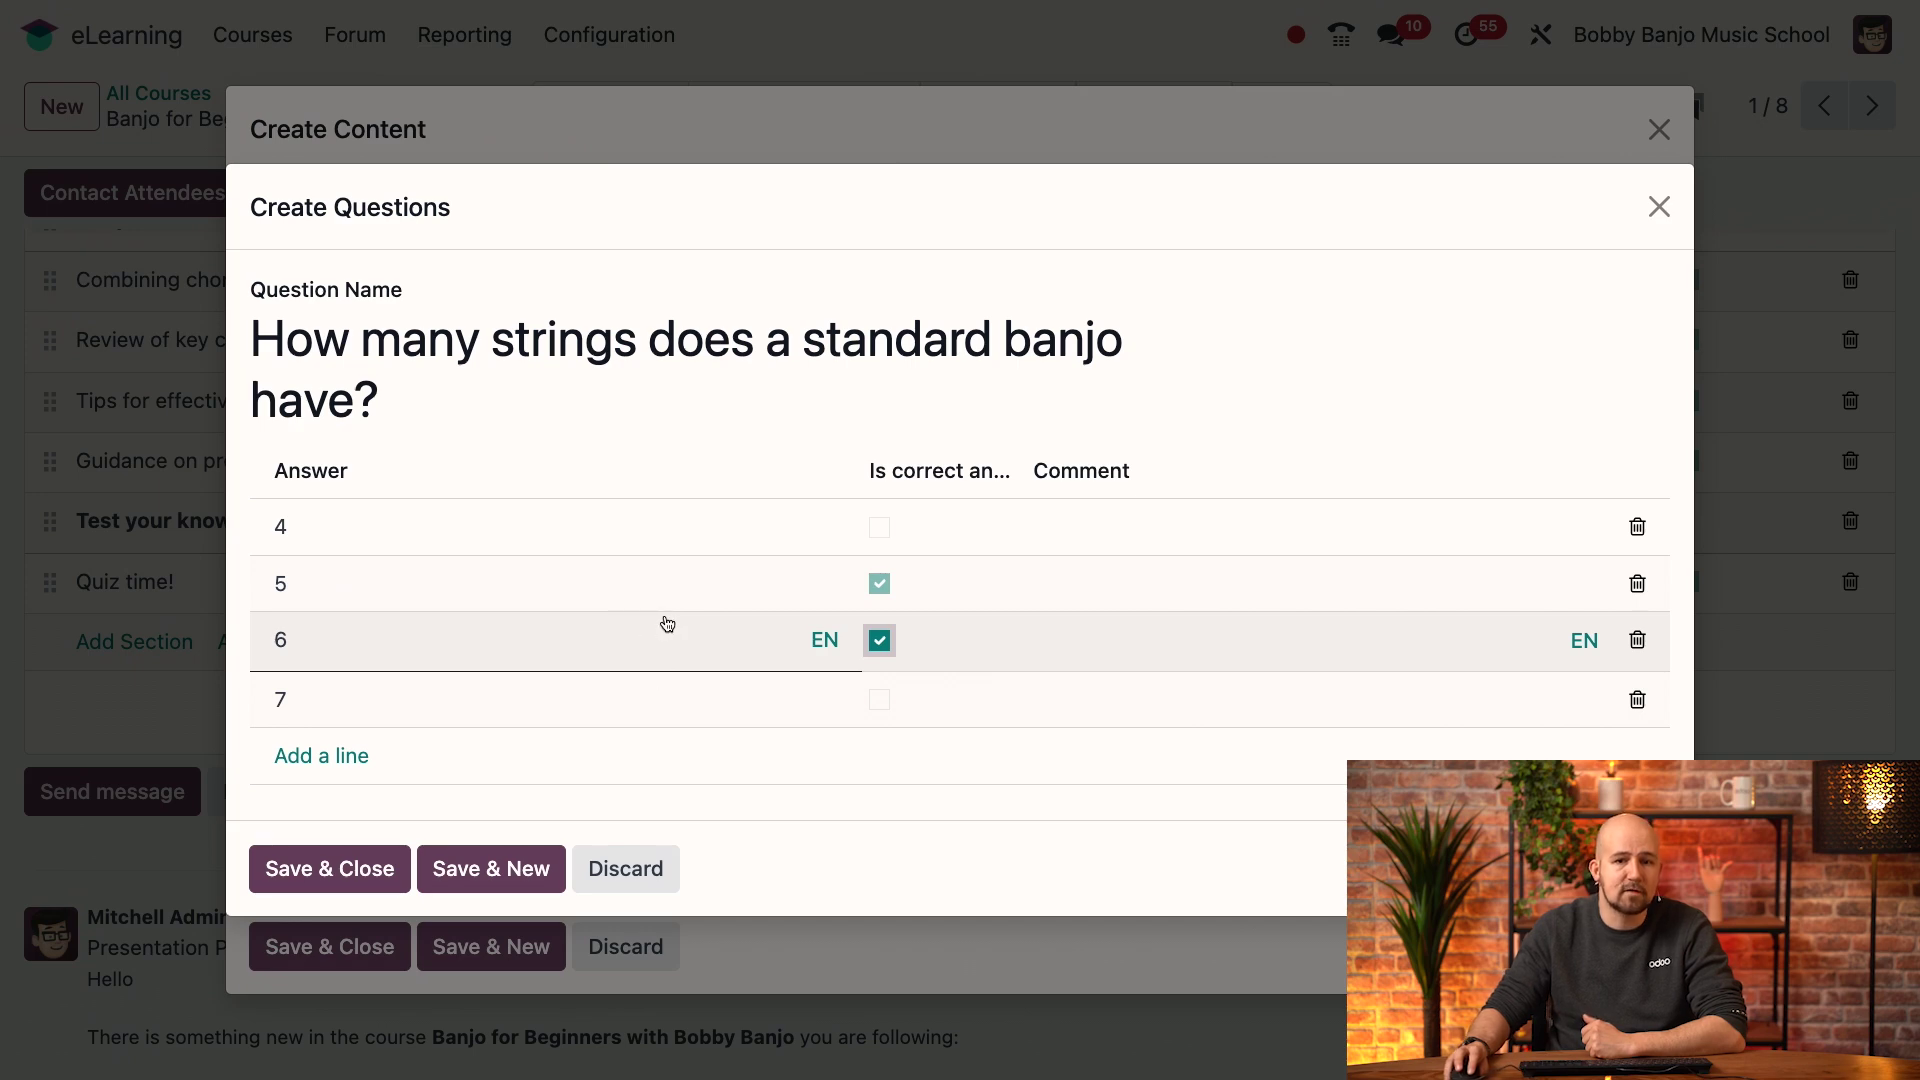
pyautogui.click(882, 641)
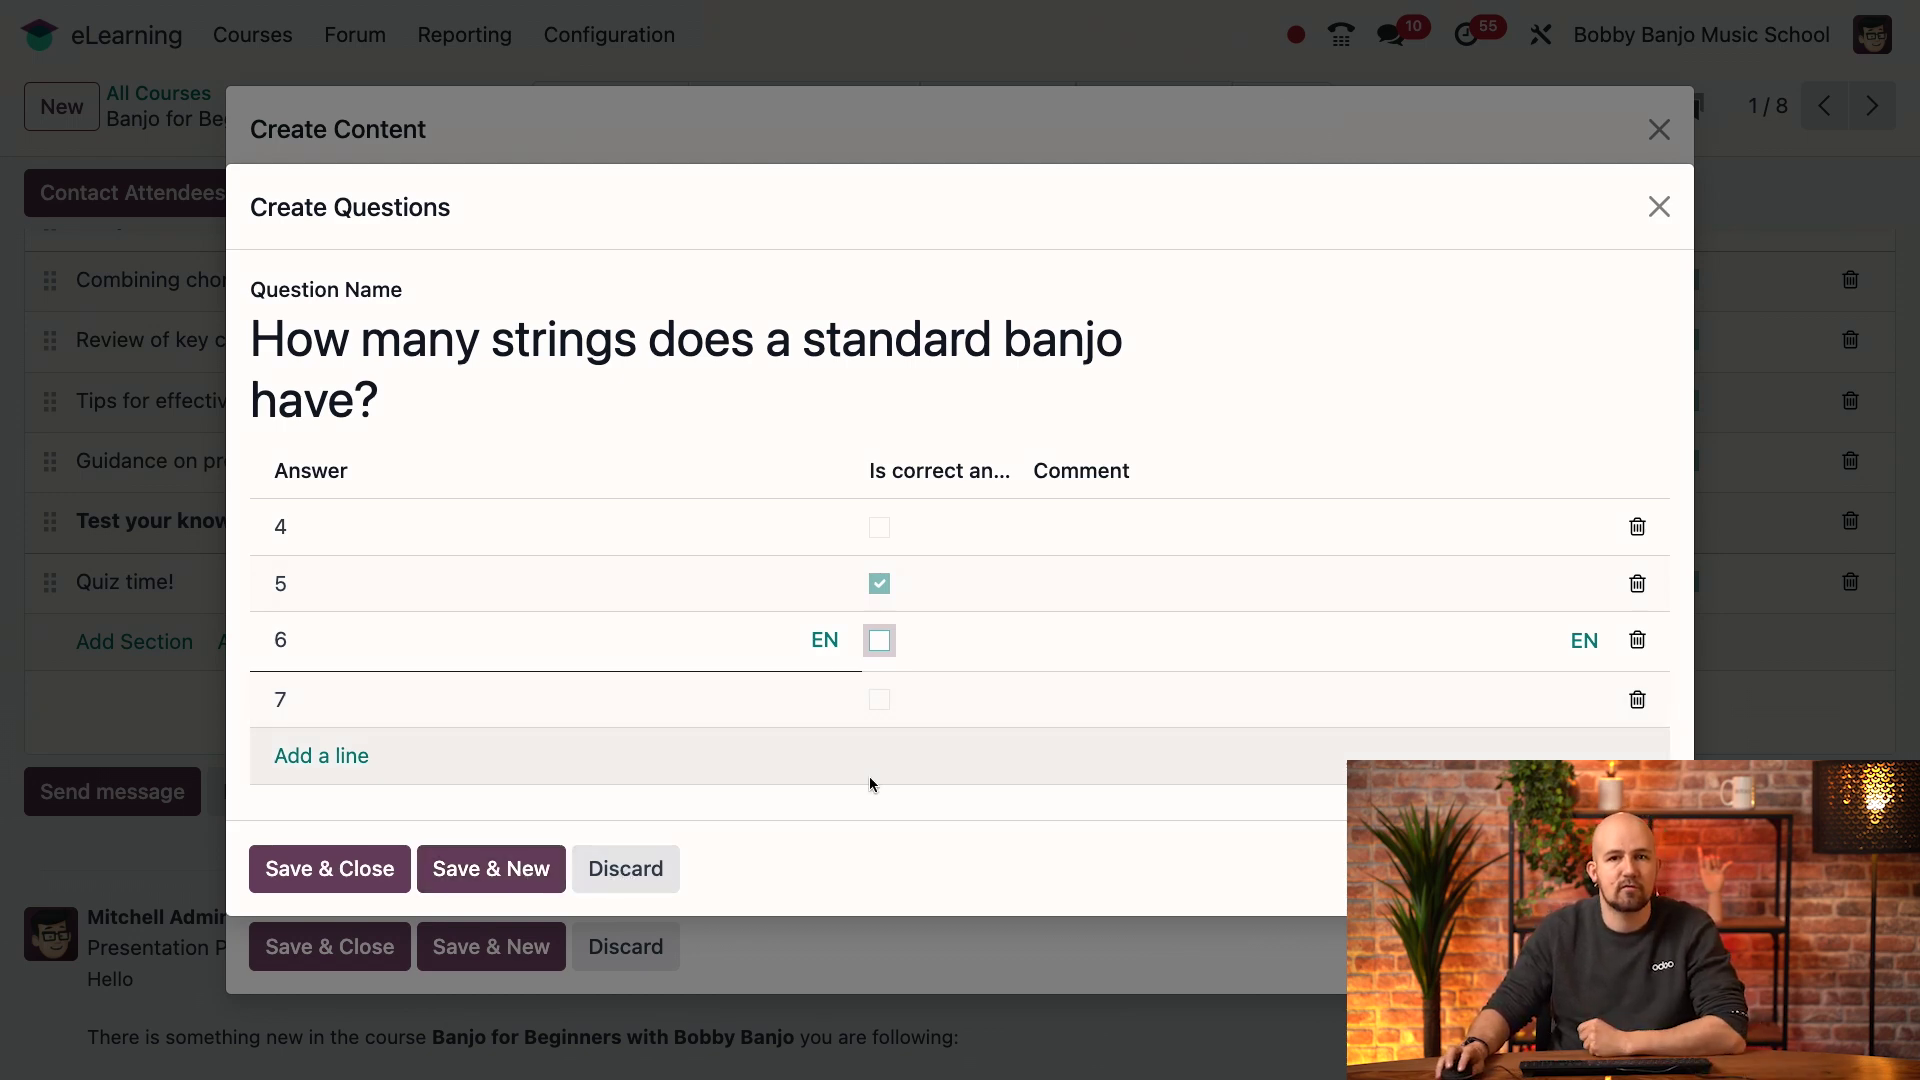
pyautogui.click(352, 869)
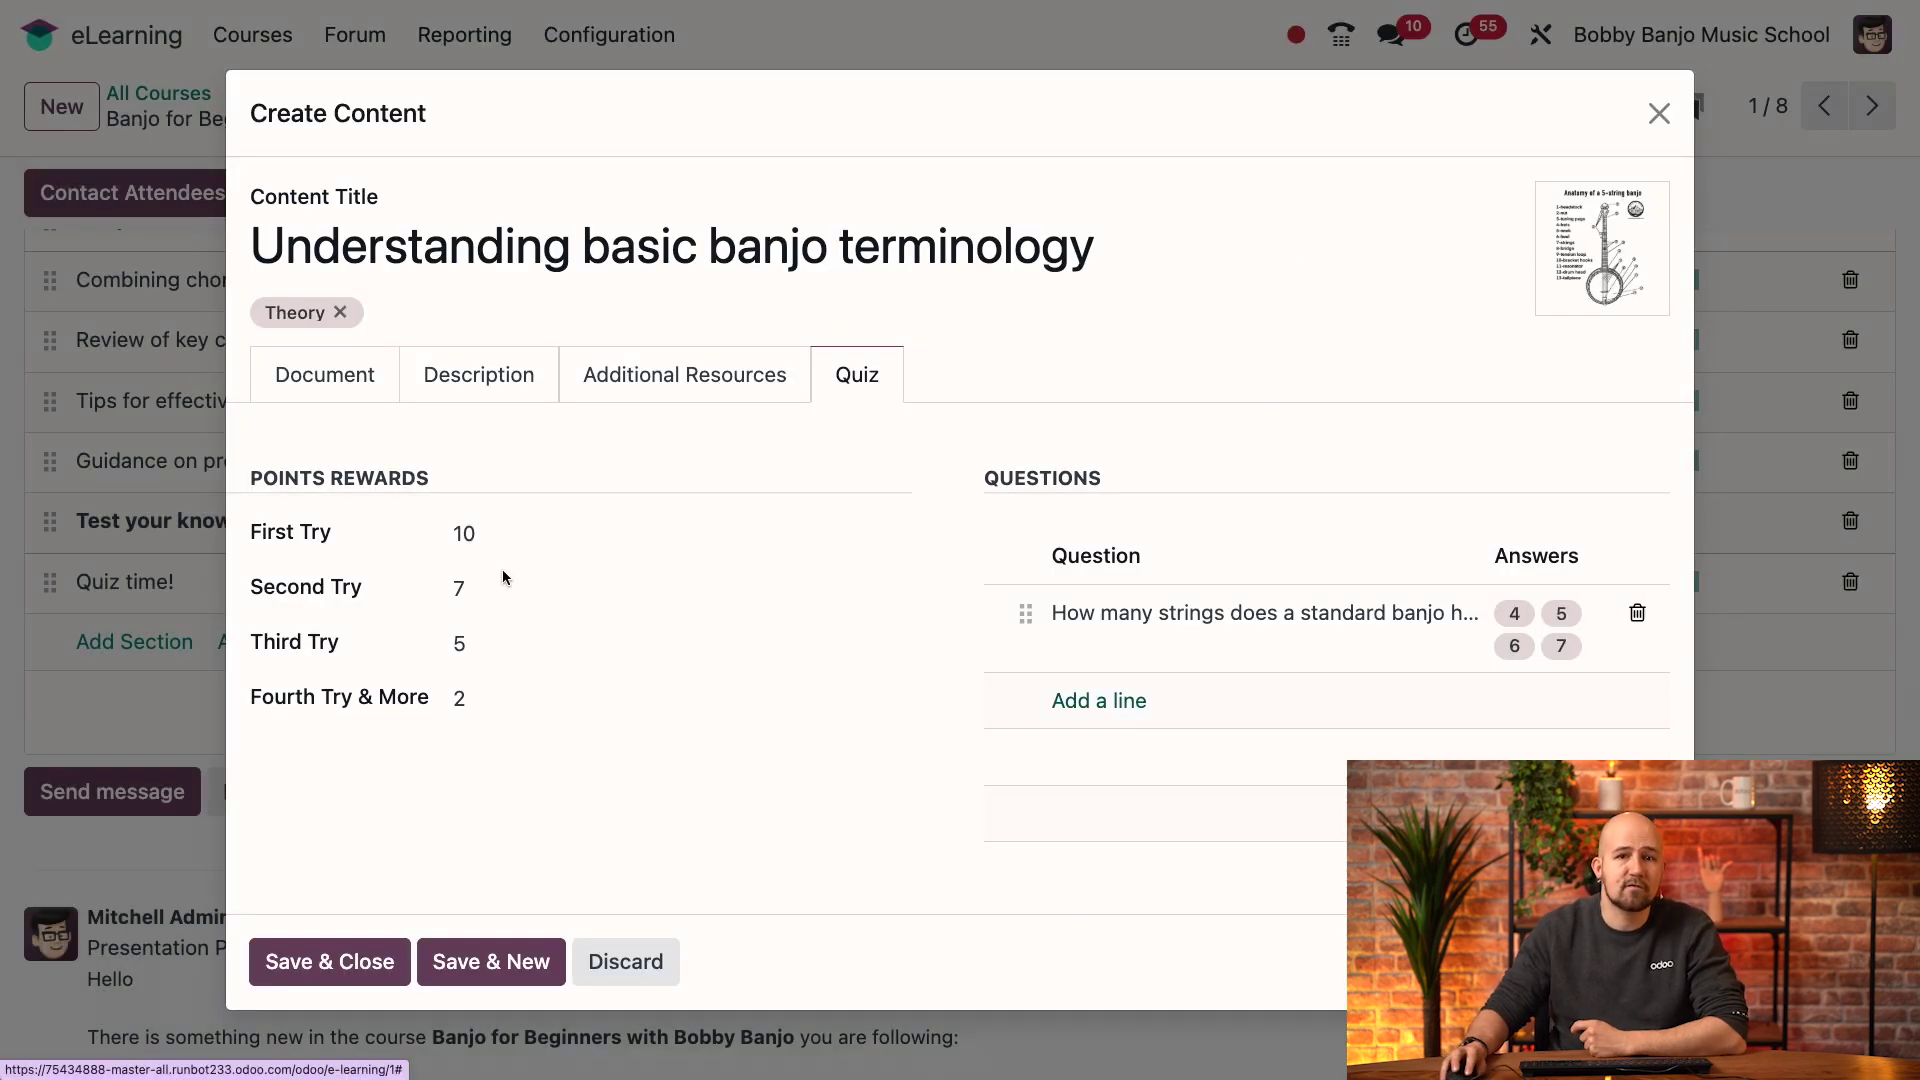
# Save the banjo terminology lesson and drag it under 'Learning to tune the banjo' in Chapter 1.
pyautogui.click(362, 963)
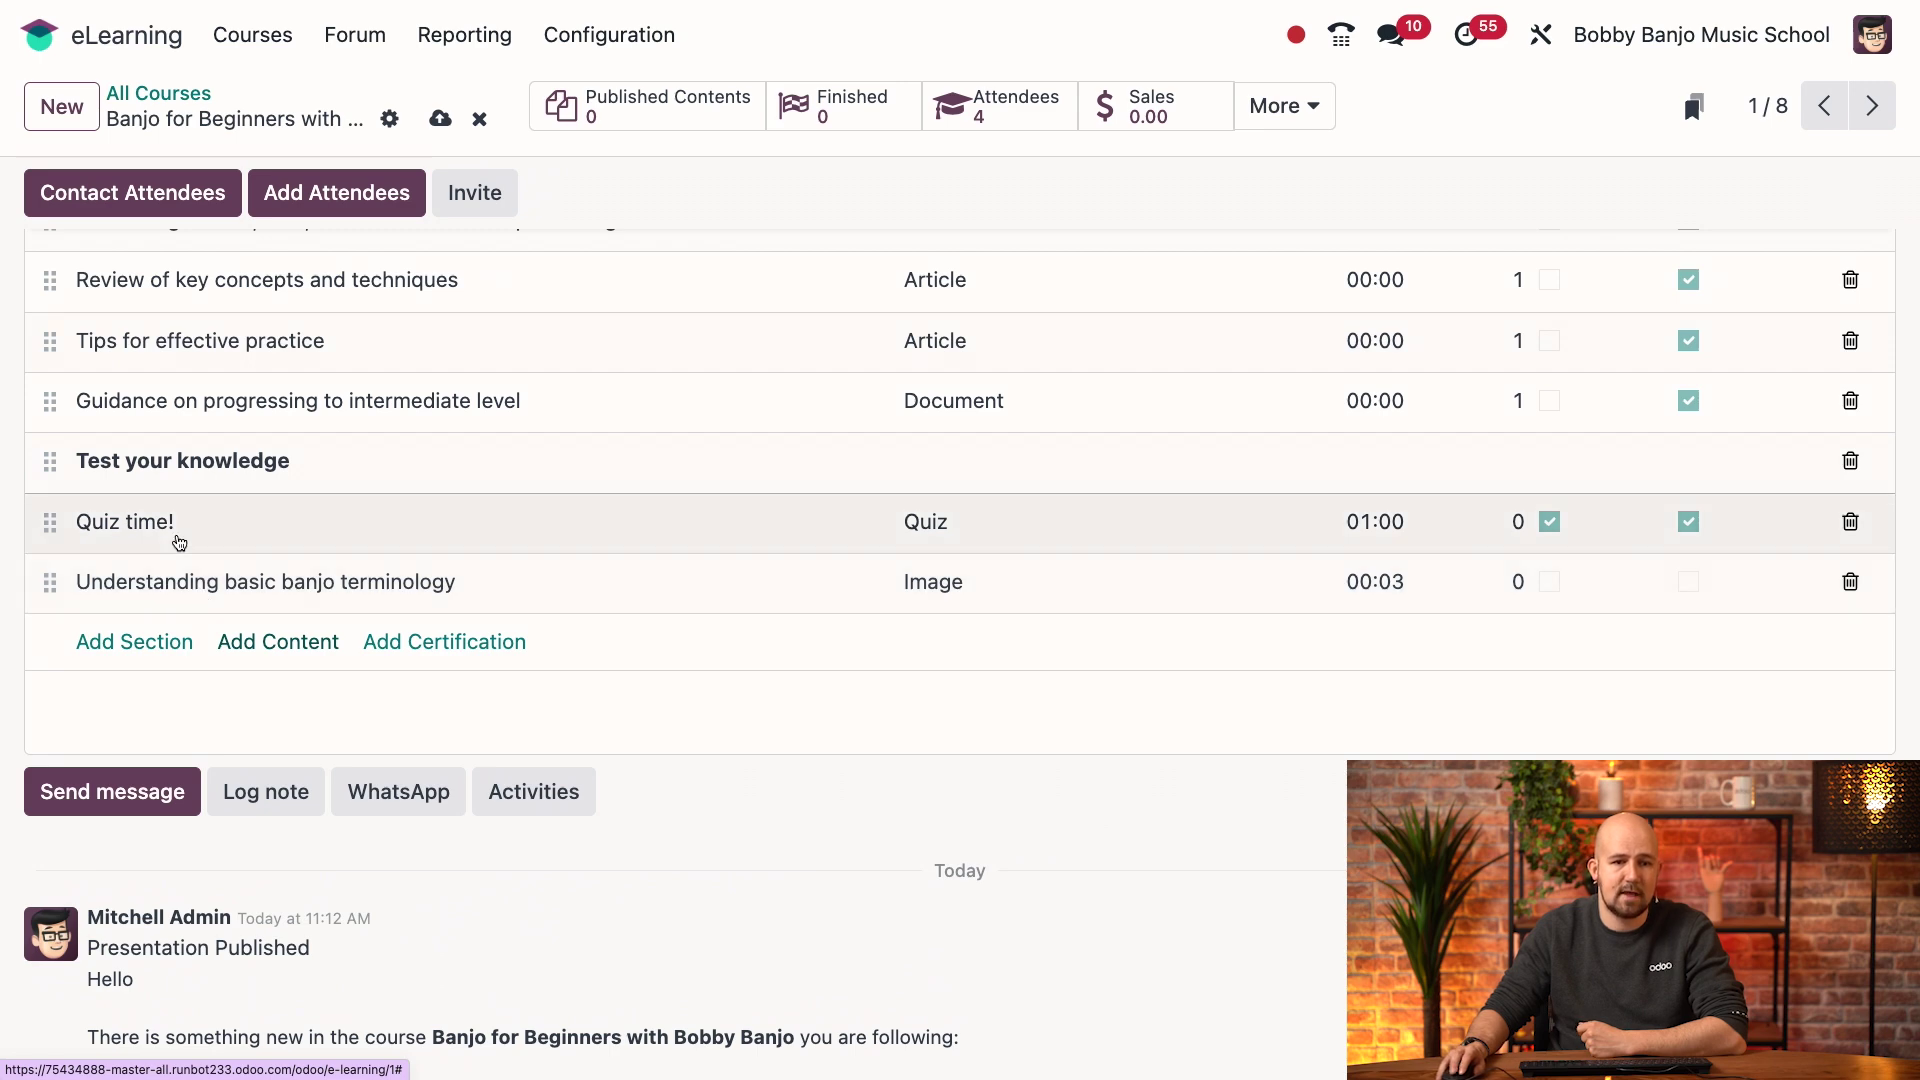
pyautogui.scroll(1, 171, 536)
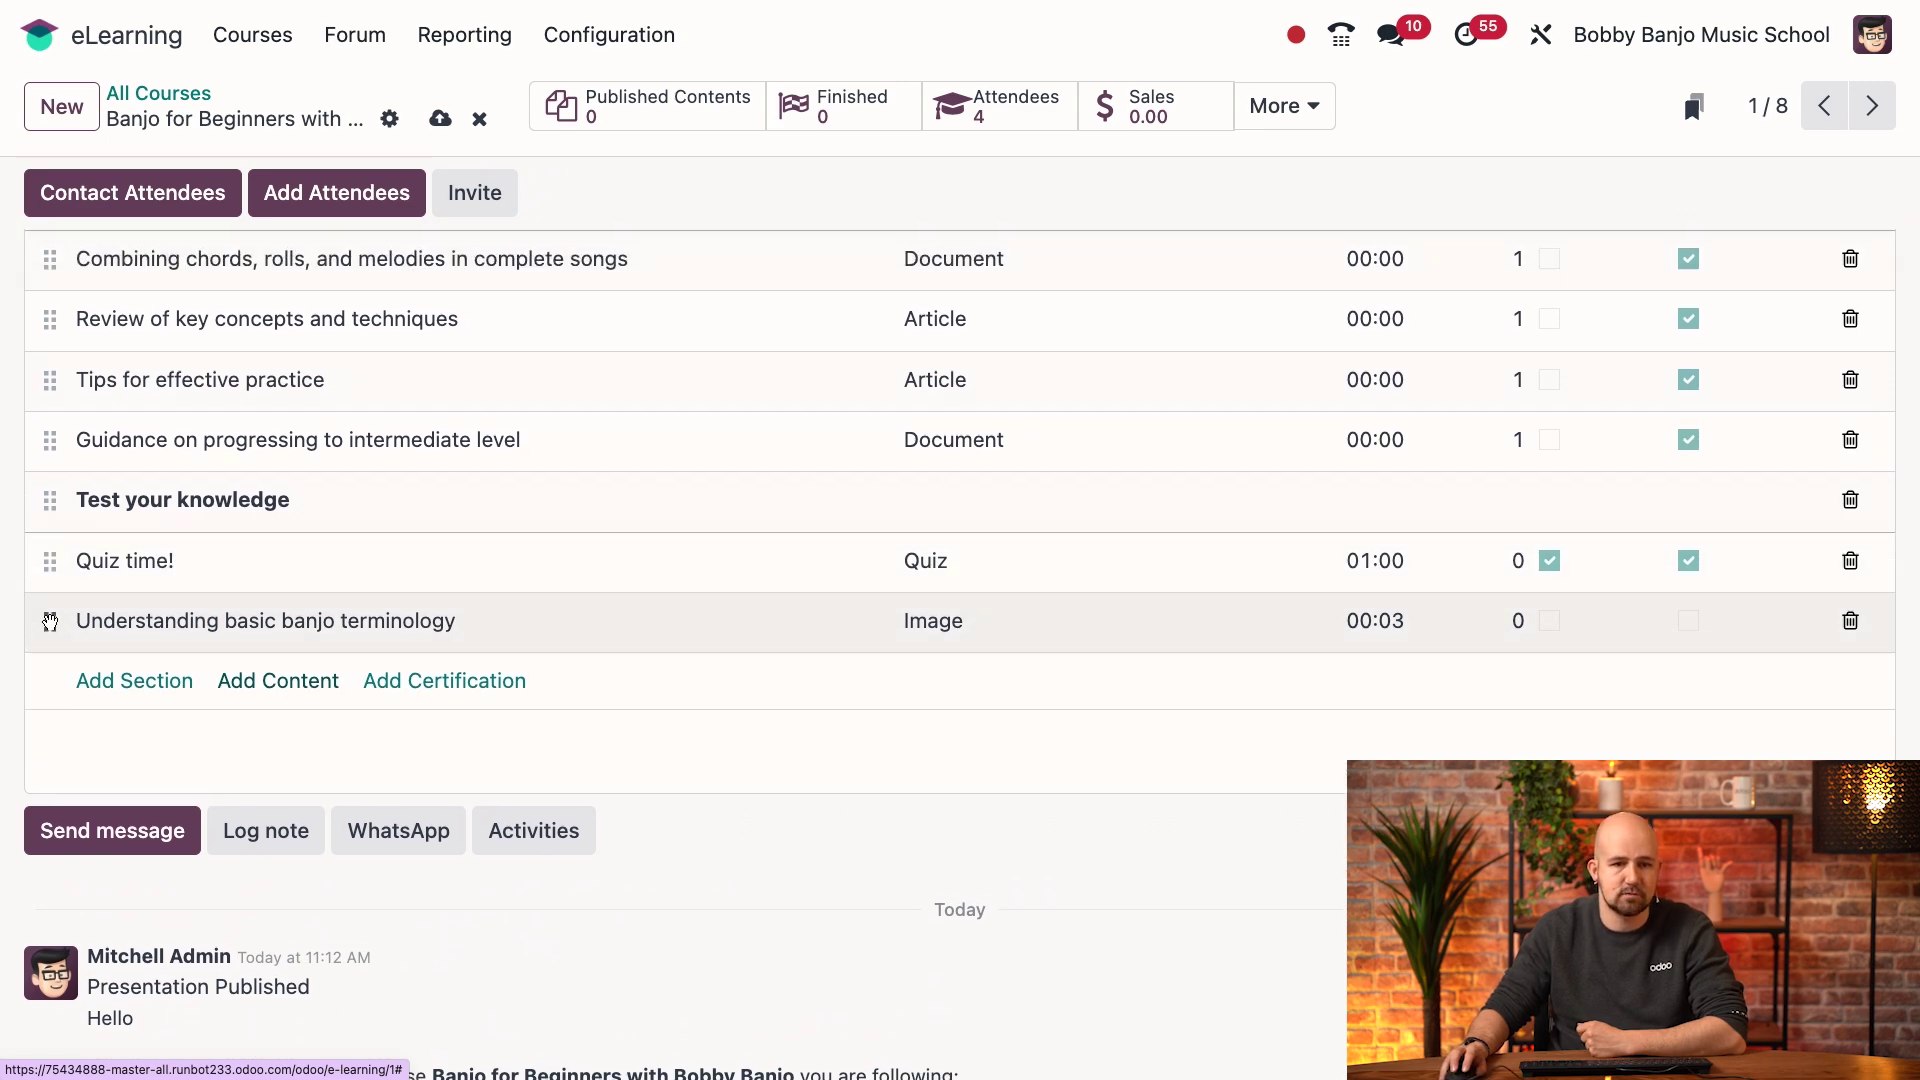
pyautogui.moveTo(50, 621); pyautogui.dragTo(40, 489)
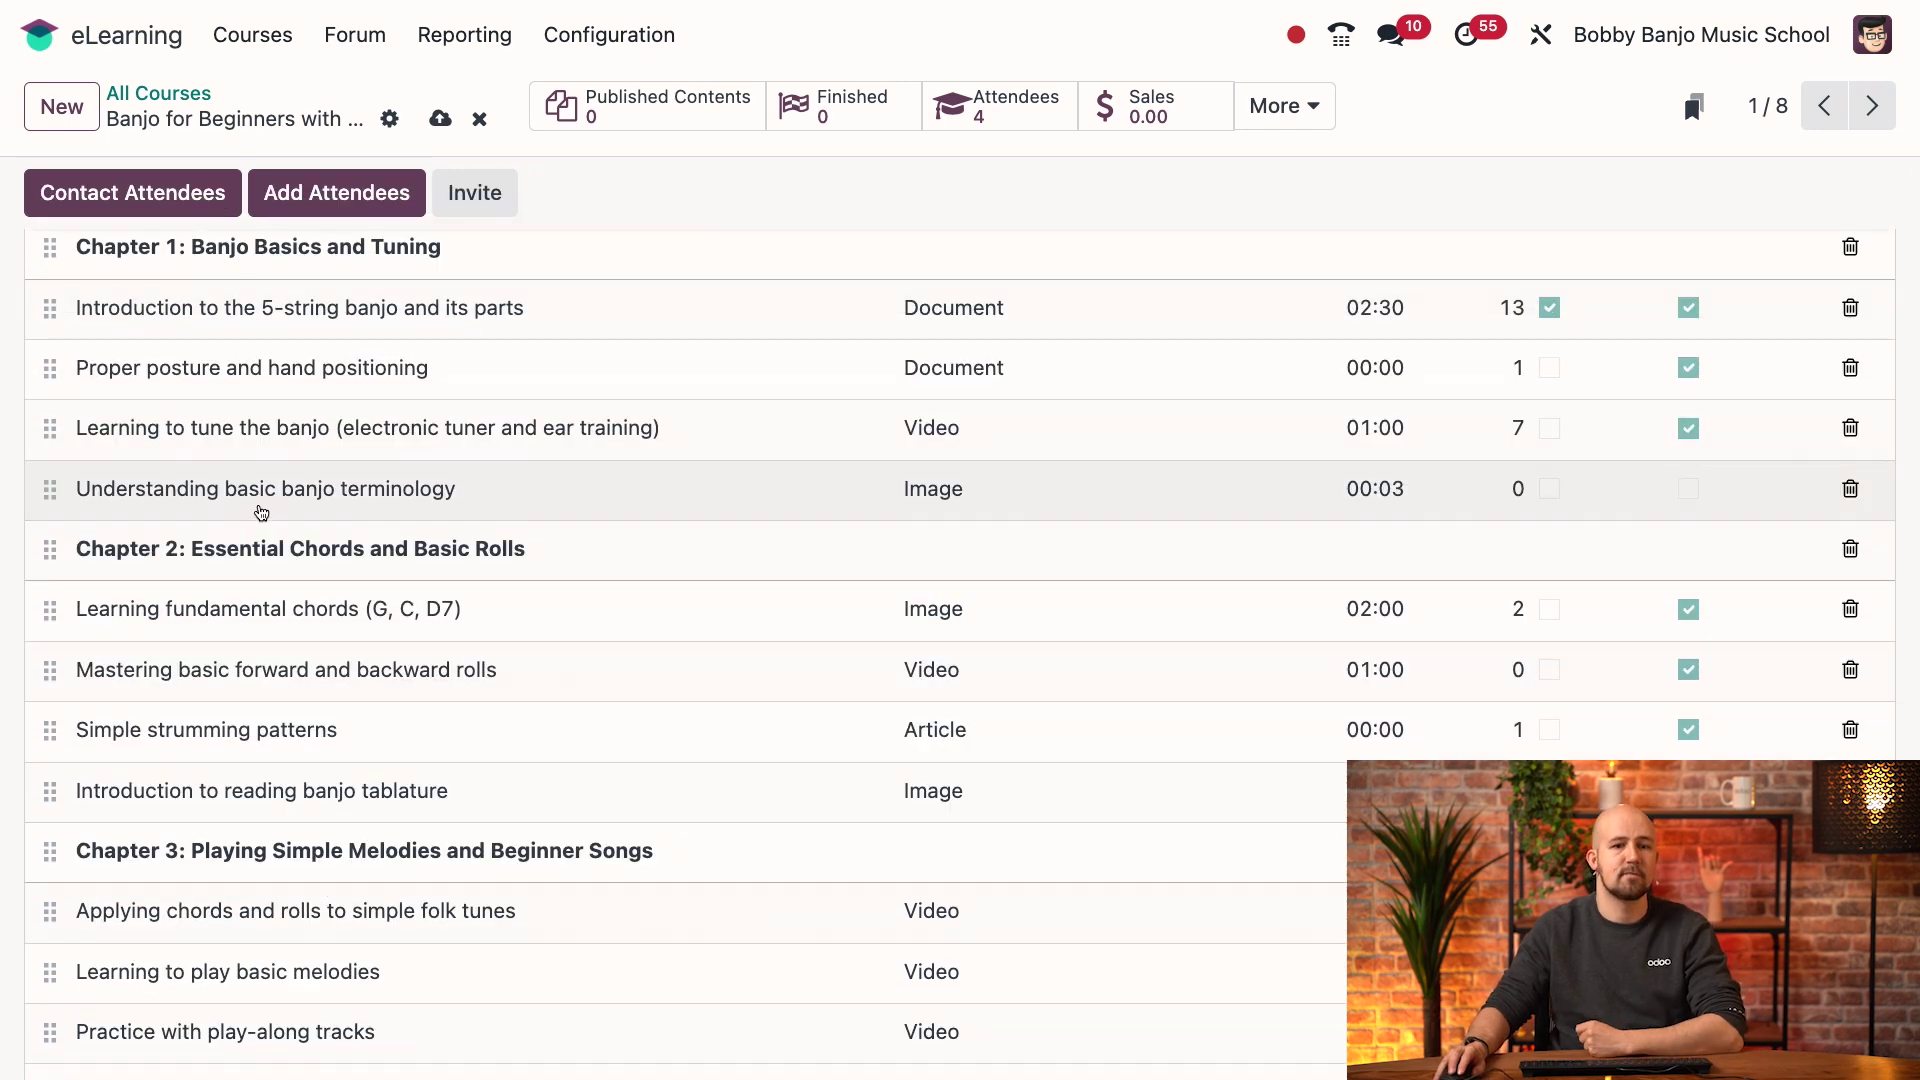
pyautogui.scroll(2, 300, 450)
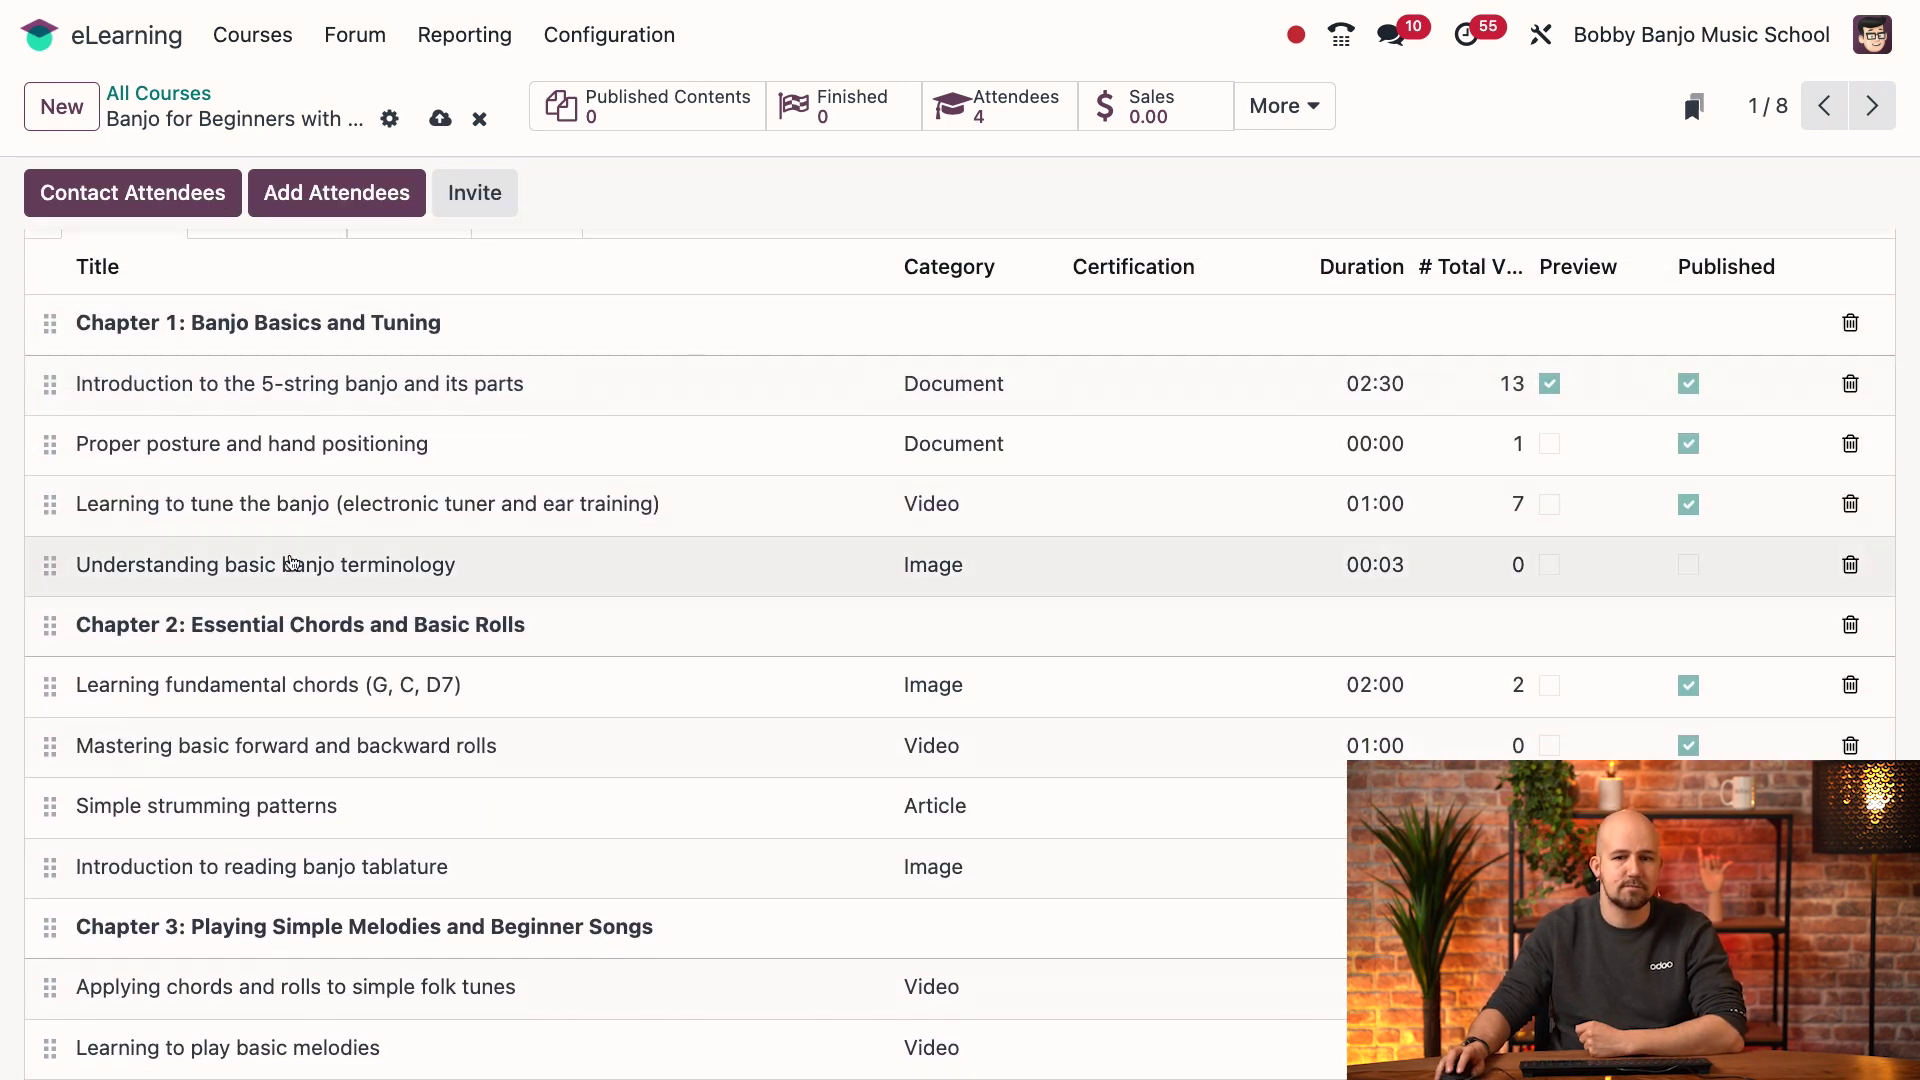
pyautogui.scroll(3, 700, 440)
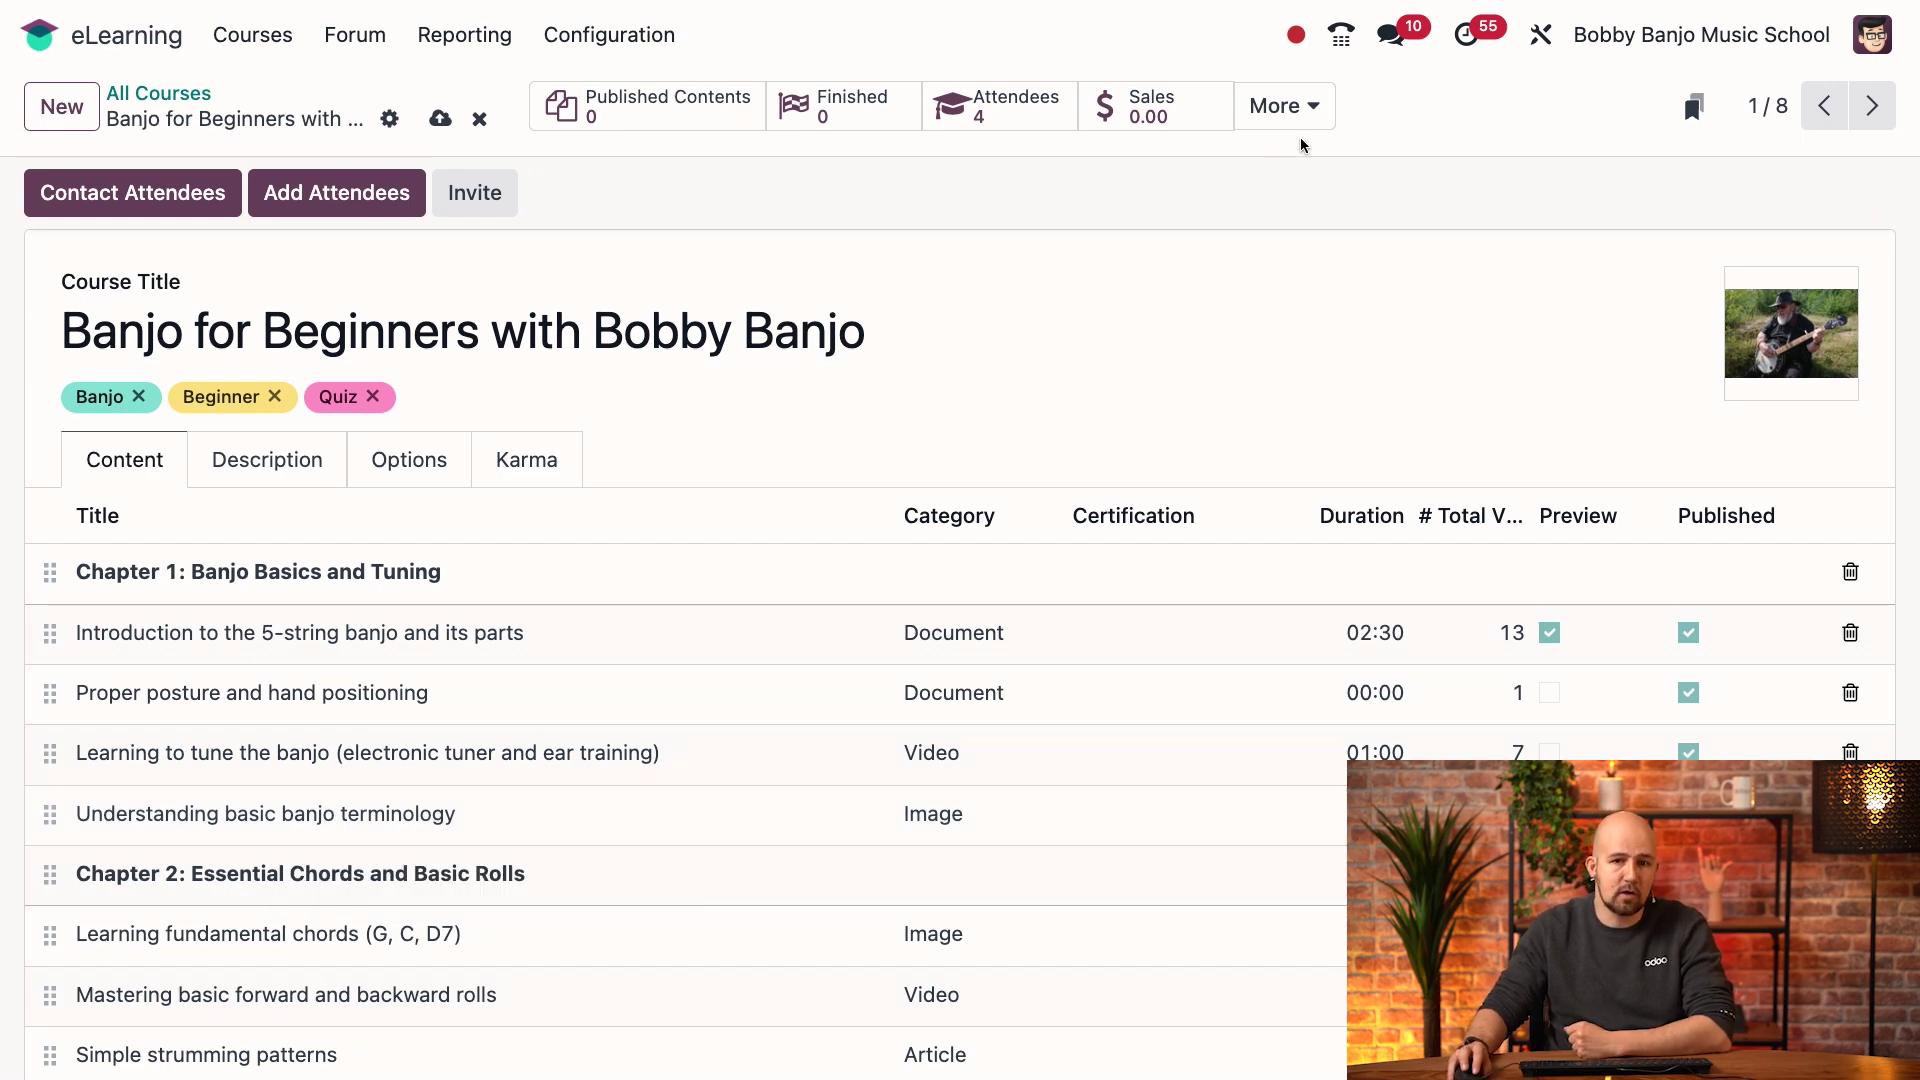
# View the course website page and review Chapter 1's four lessons, including the unpublished 10 xp Image lesson.
pyautogui.click(1304, 107)
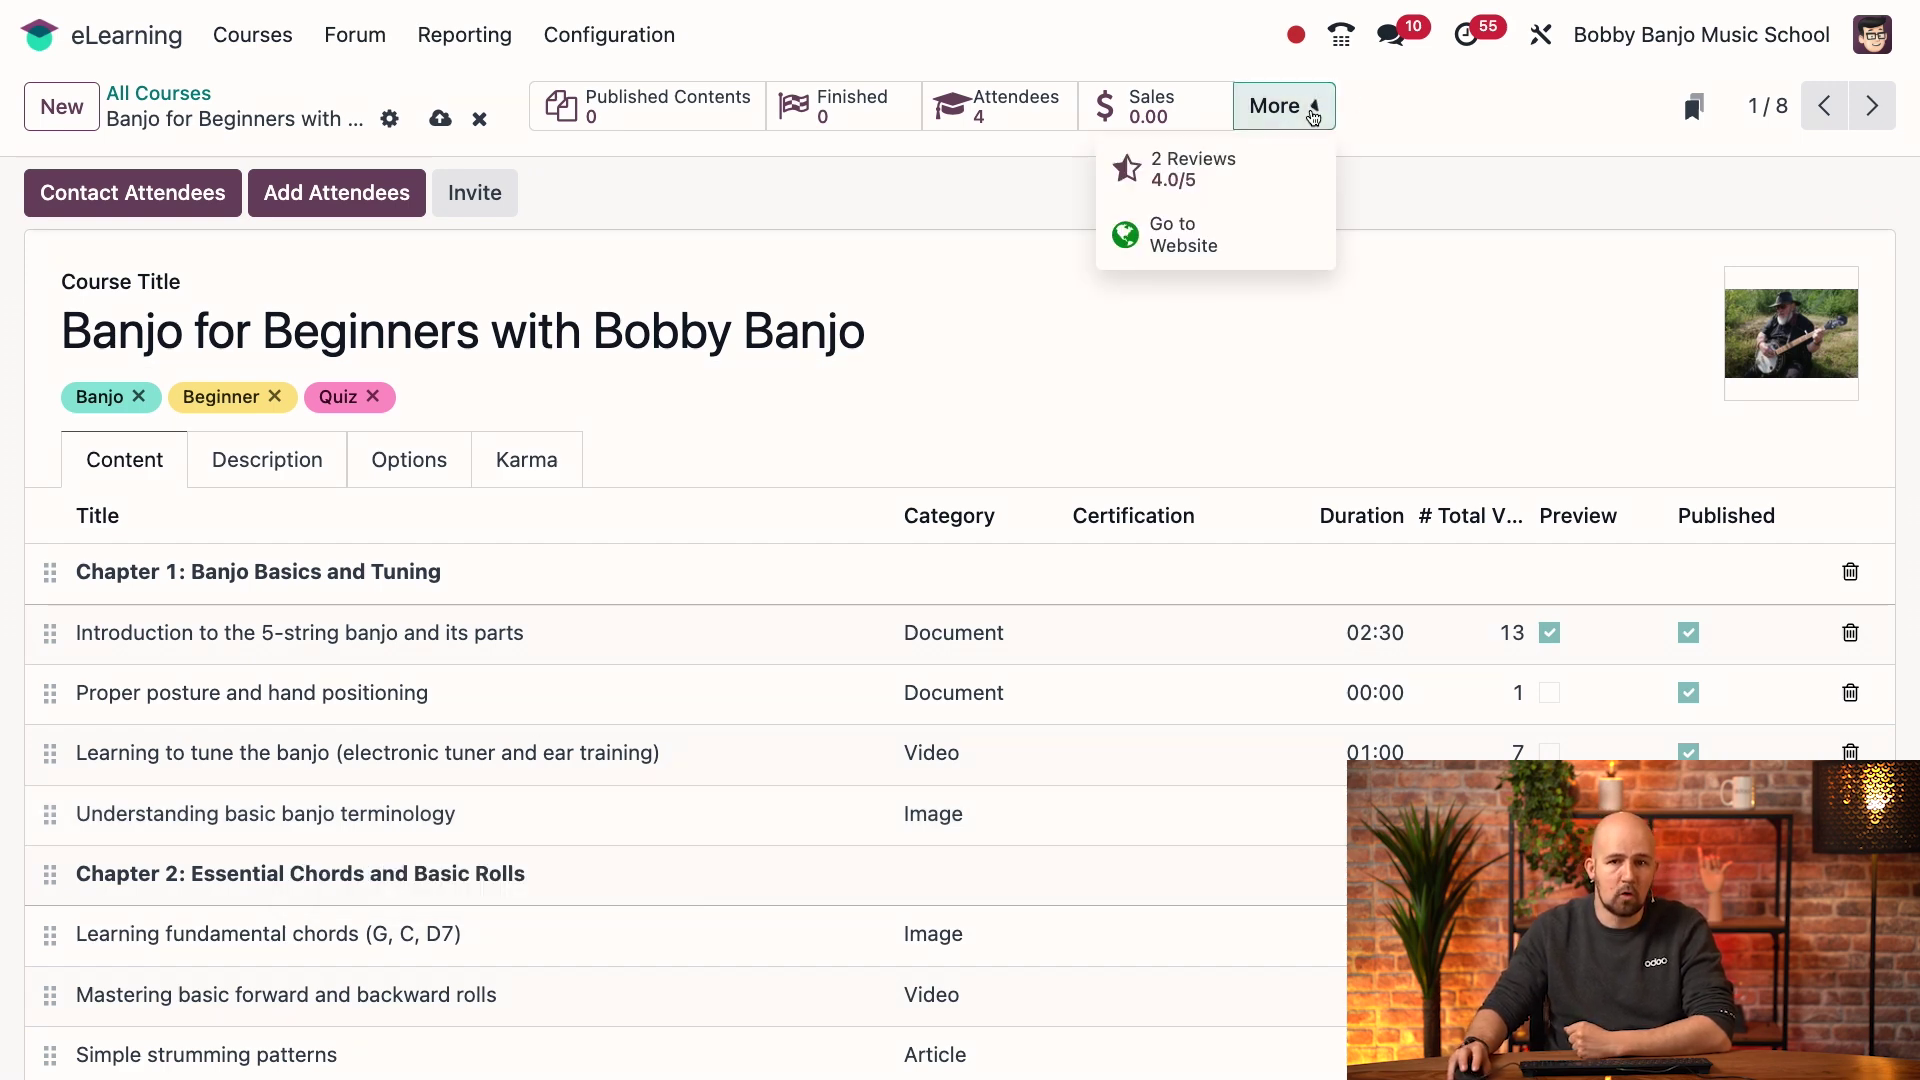
pyautogui.click(1200, 246)
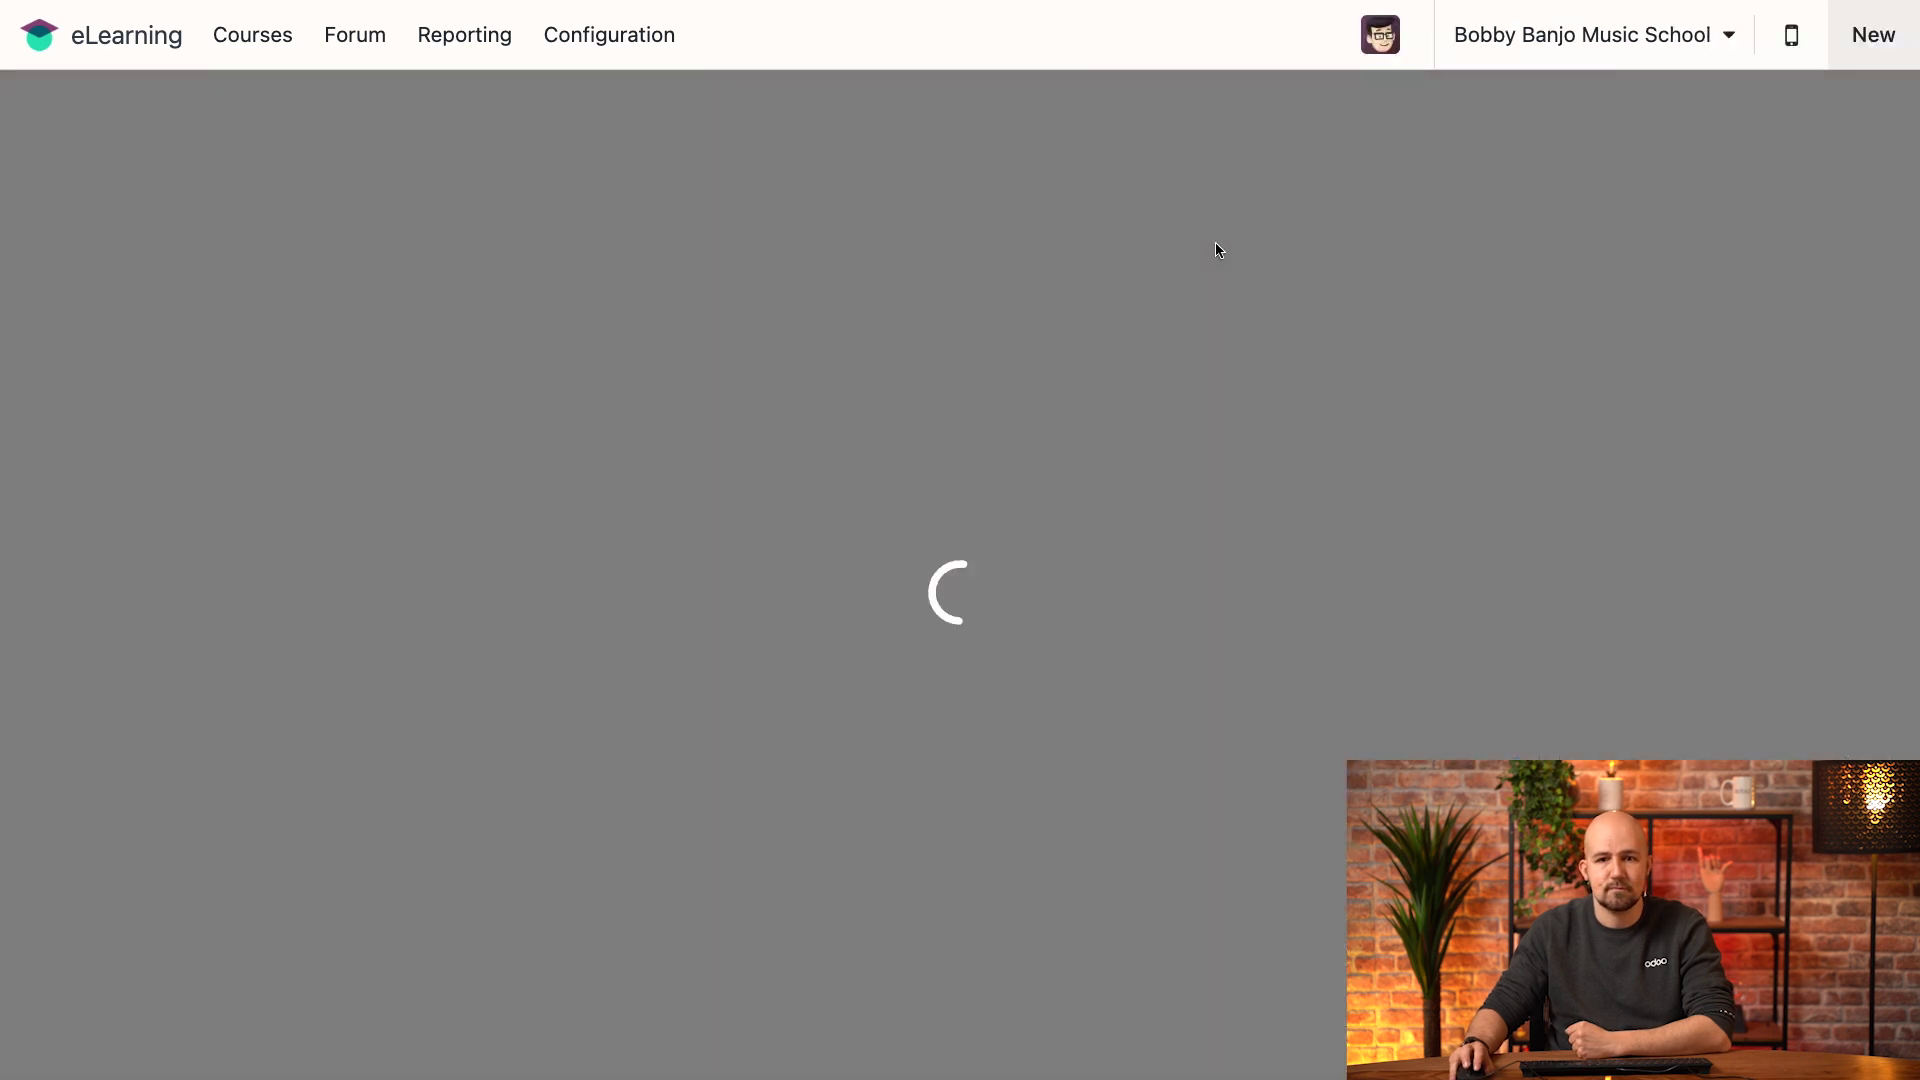
pyautogui.scroll(-1, 1160, 560)
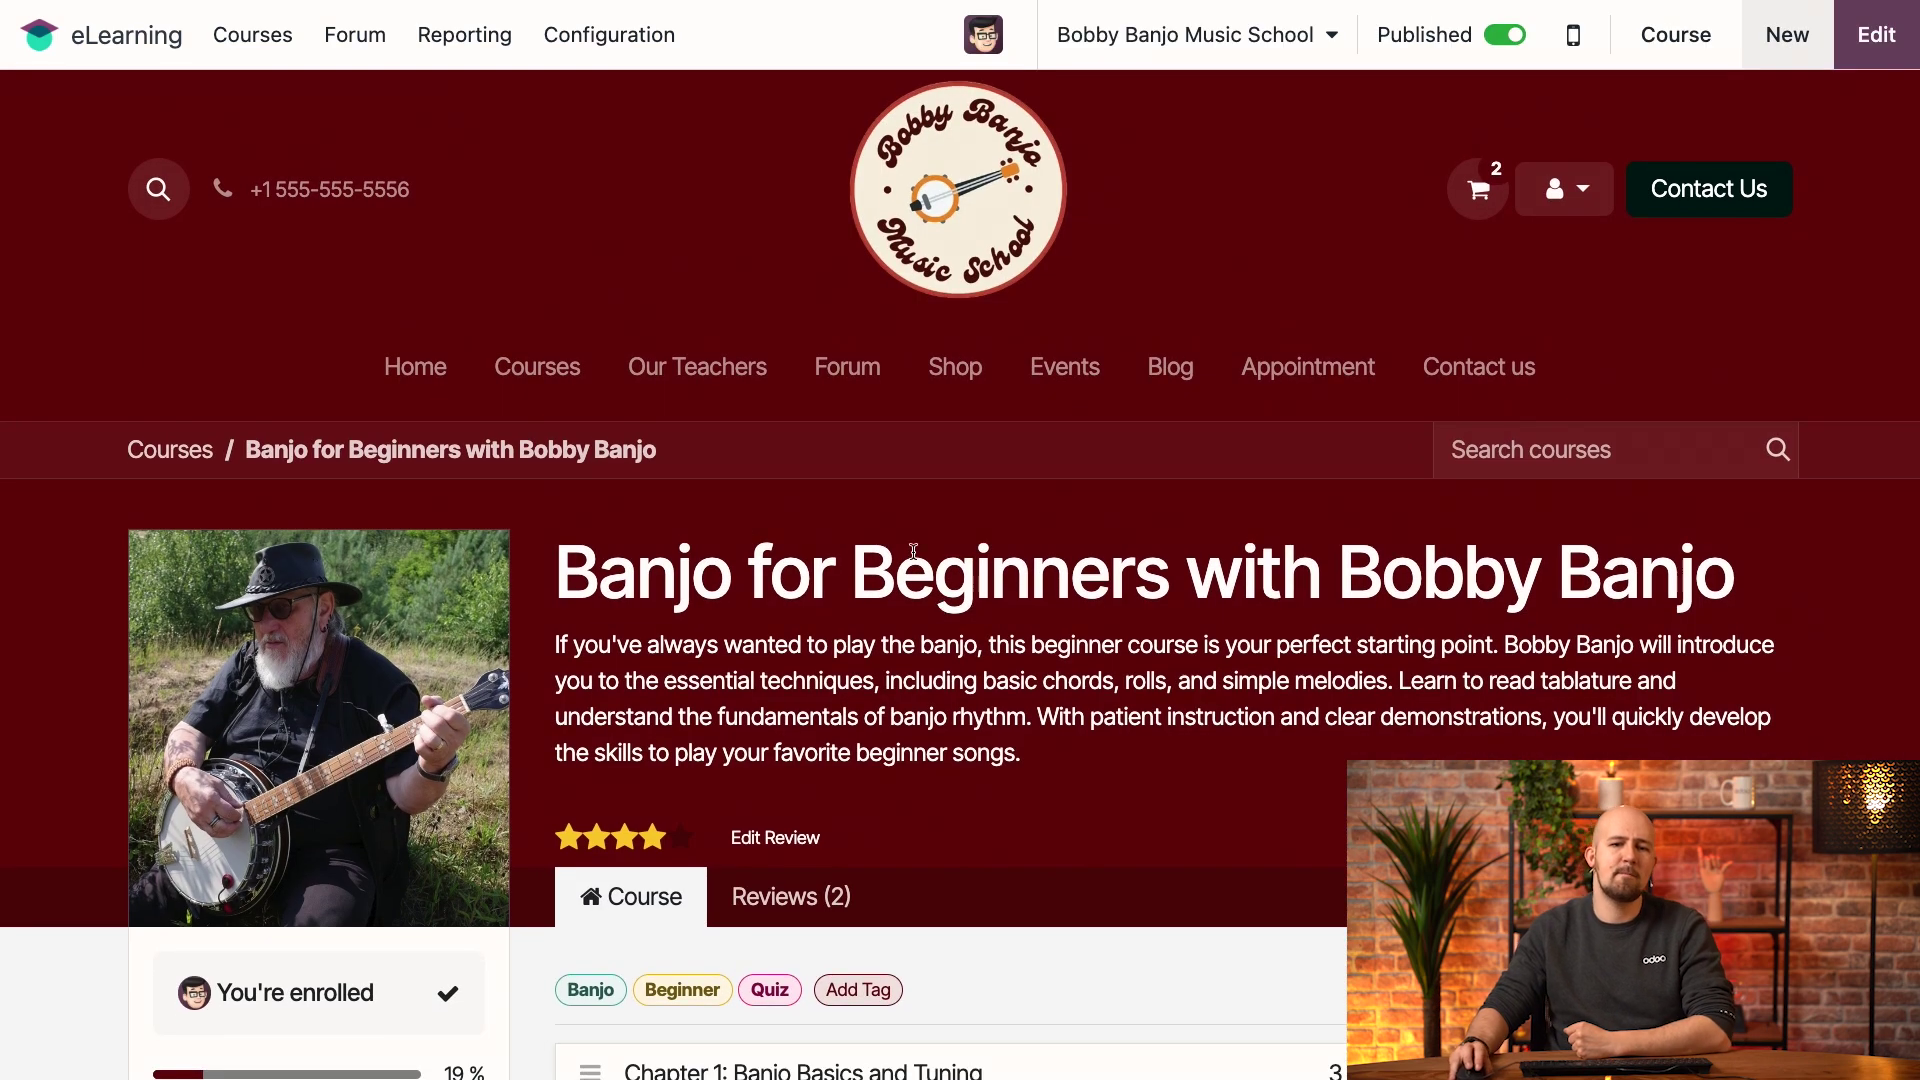
pyautogui.scroll(-3, 1128, 592)
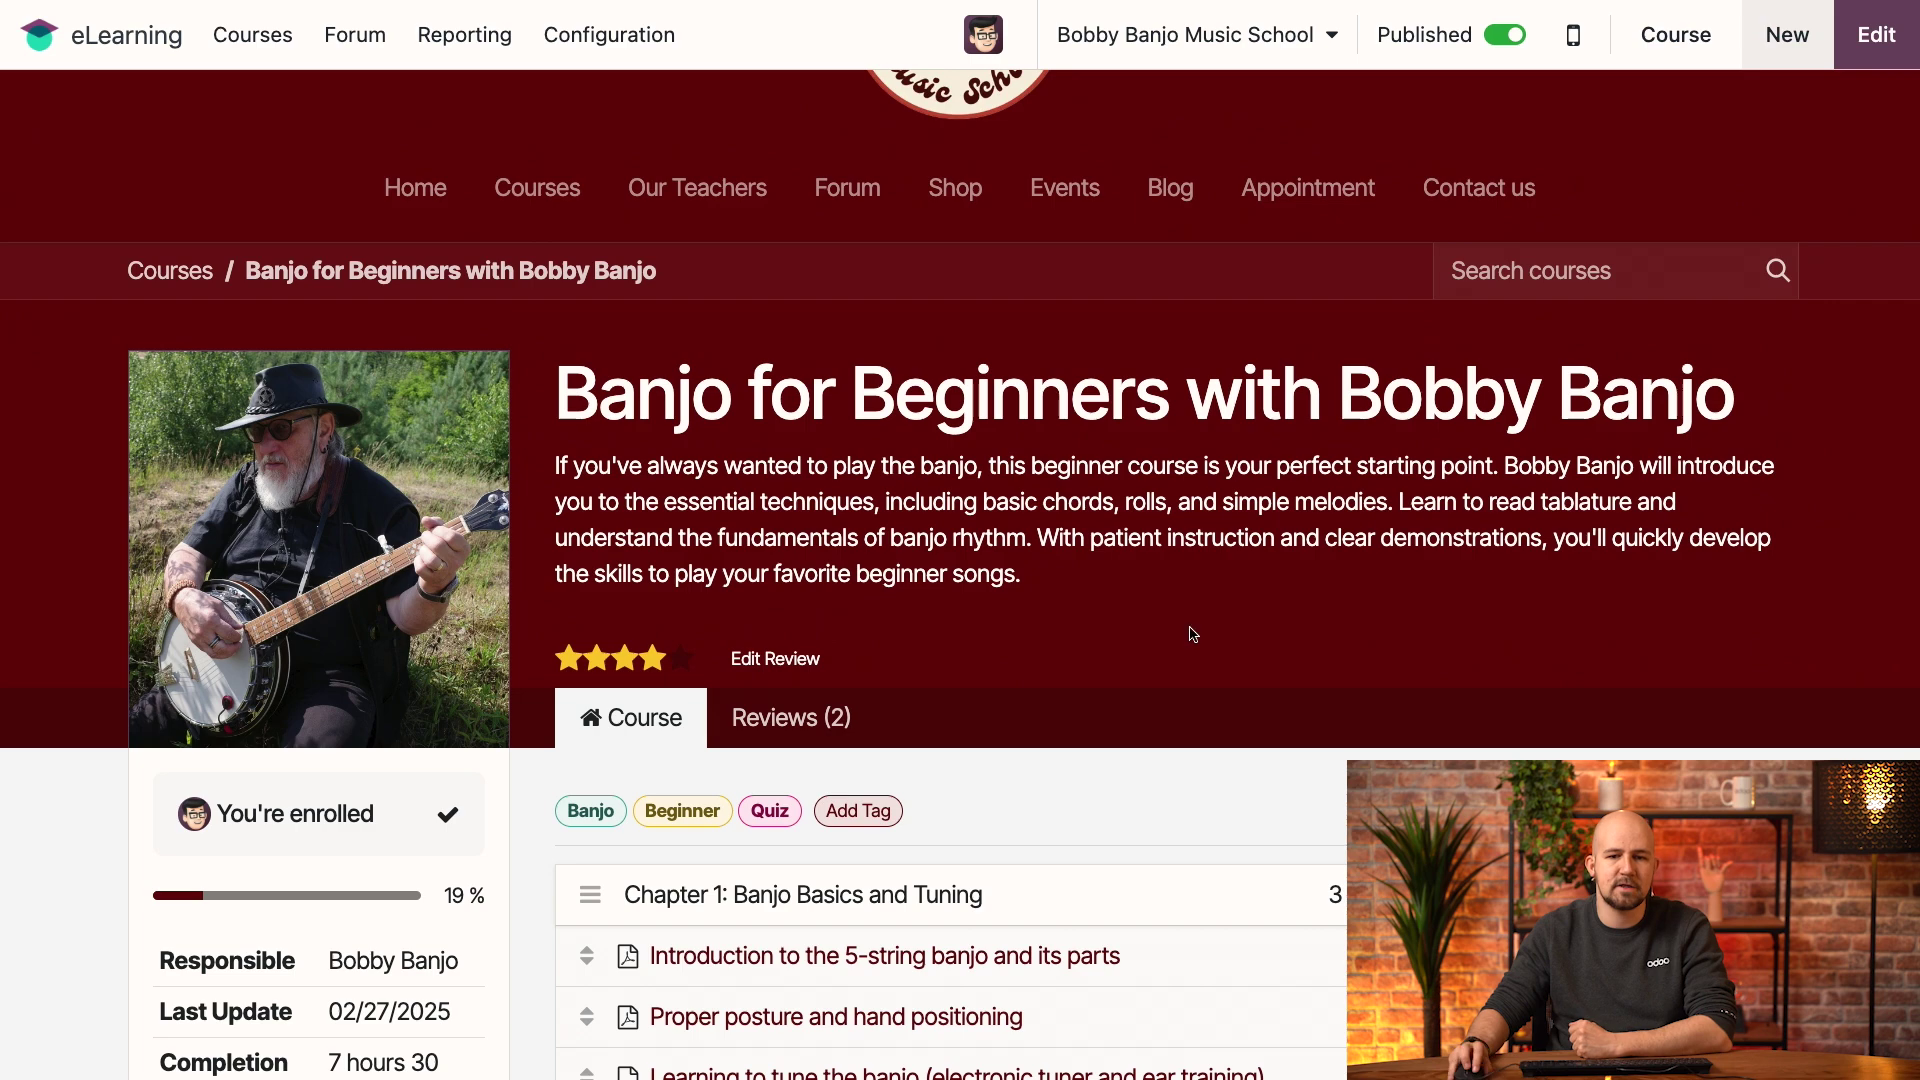
pyautogui.scroll(-5, 1192, 634)
pyautogui.scroll(3, 1428, 622)
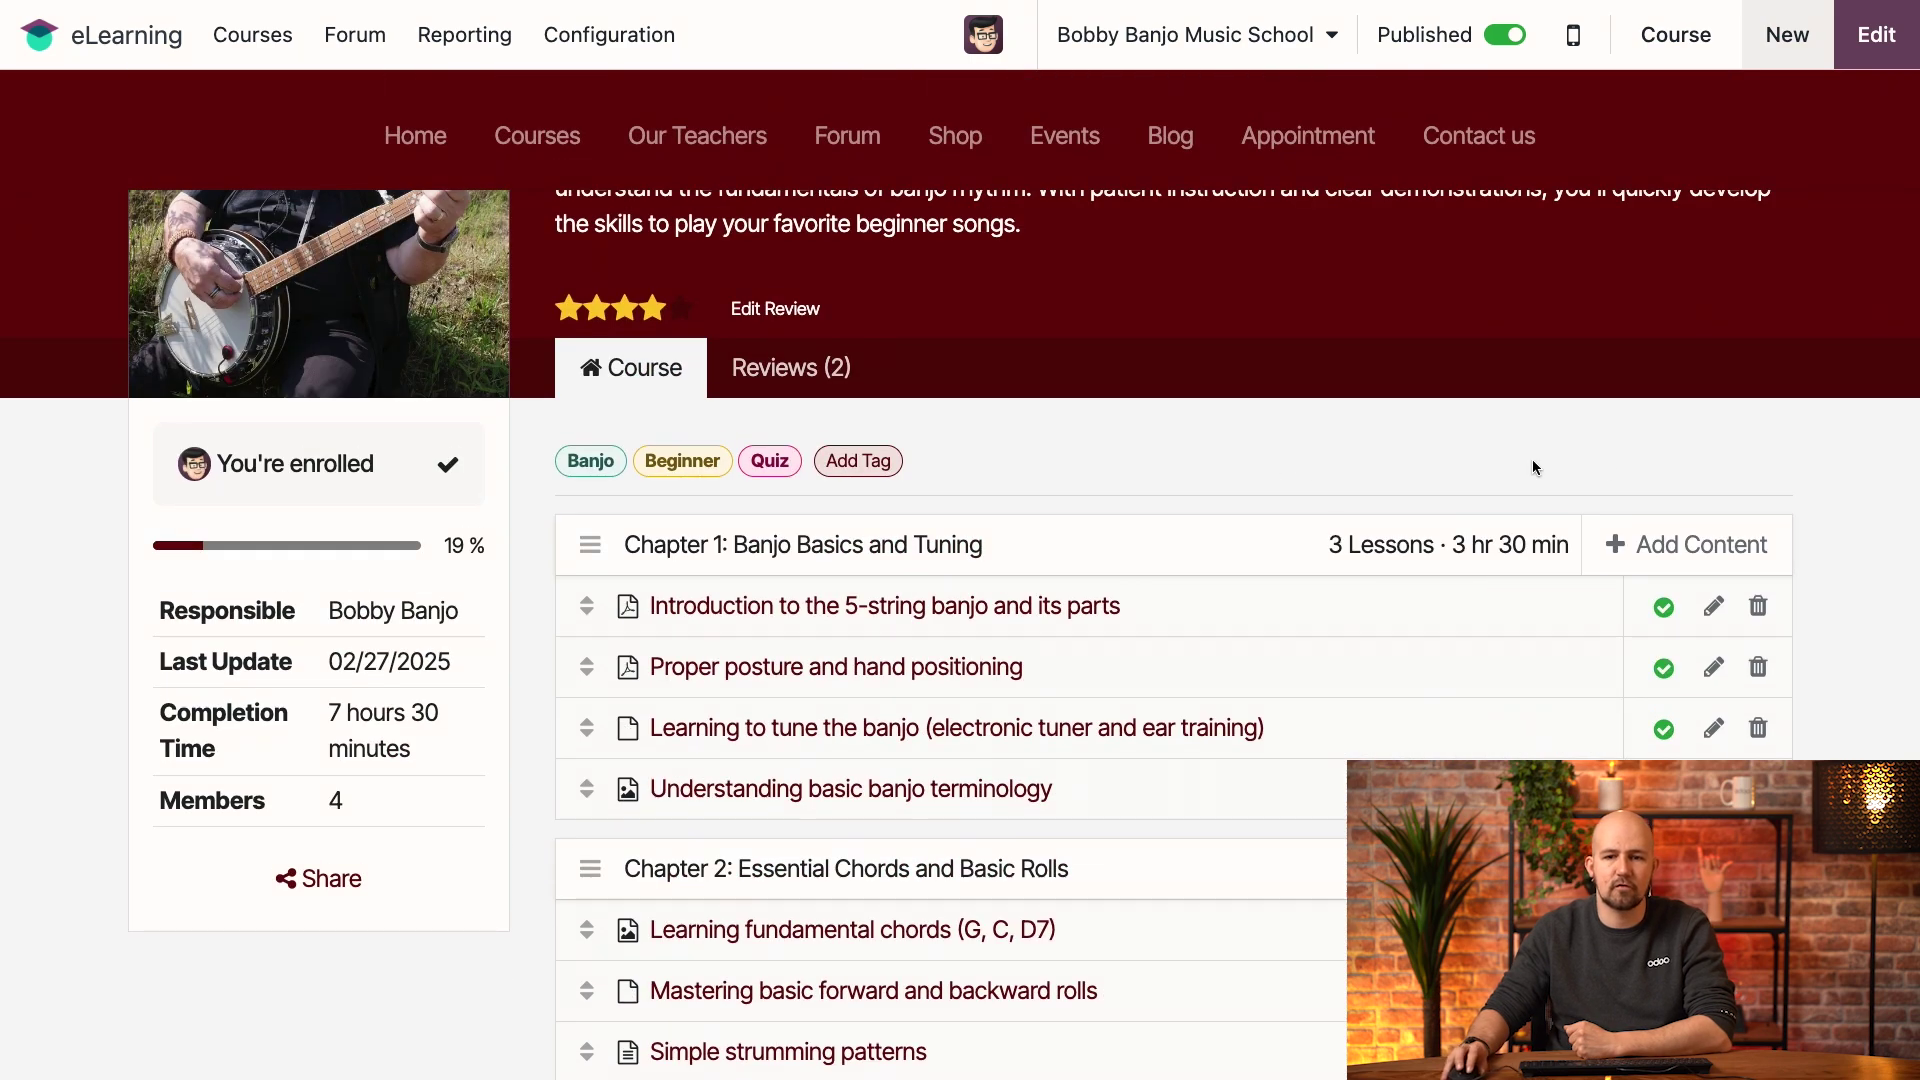
pyautogui.scroll(-1, 1370, 484)
pyautogui.scroll(-7, 1400, 500)
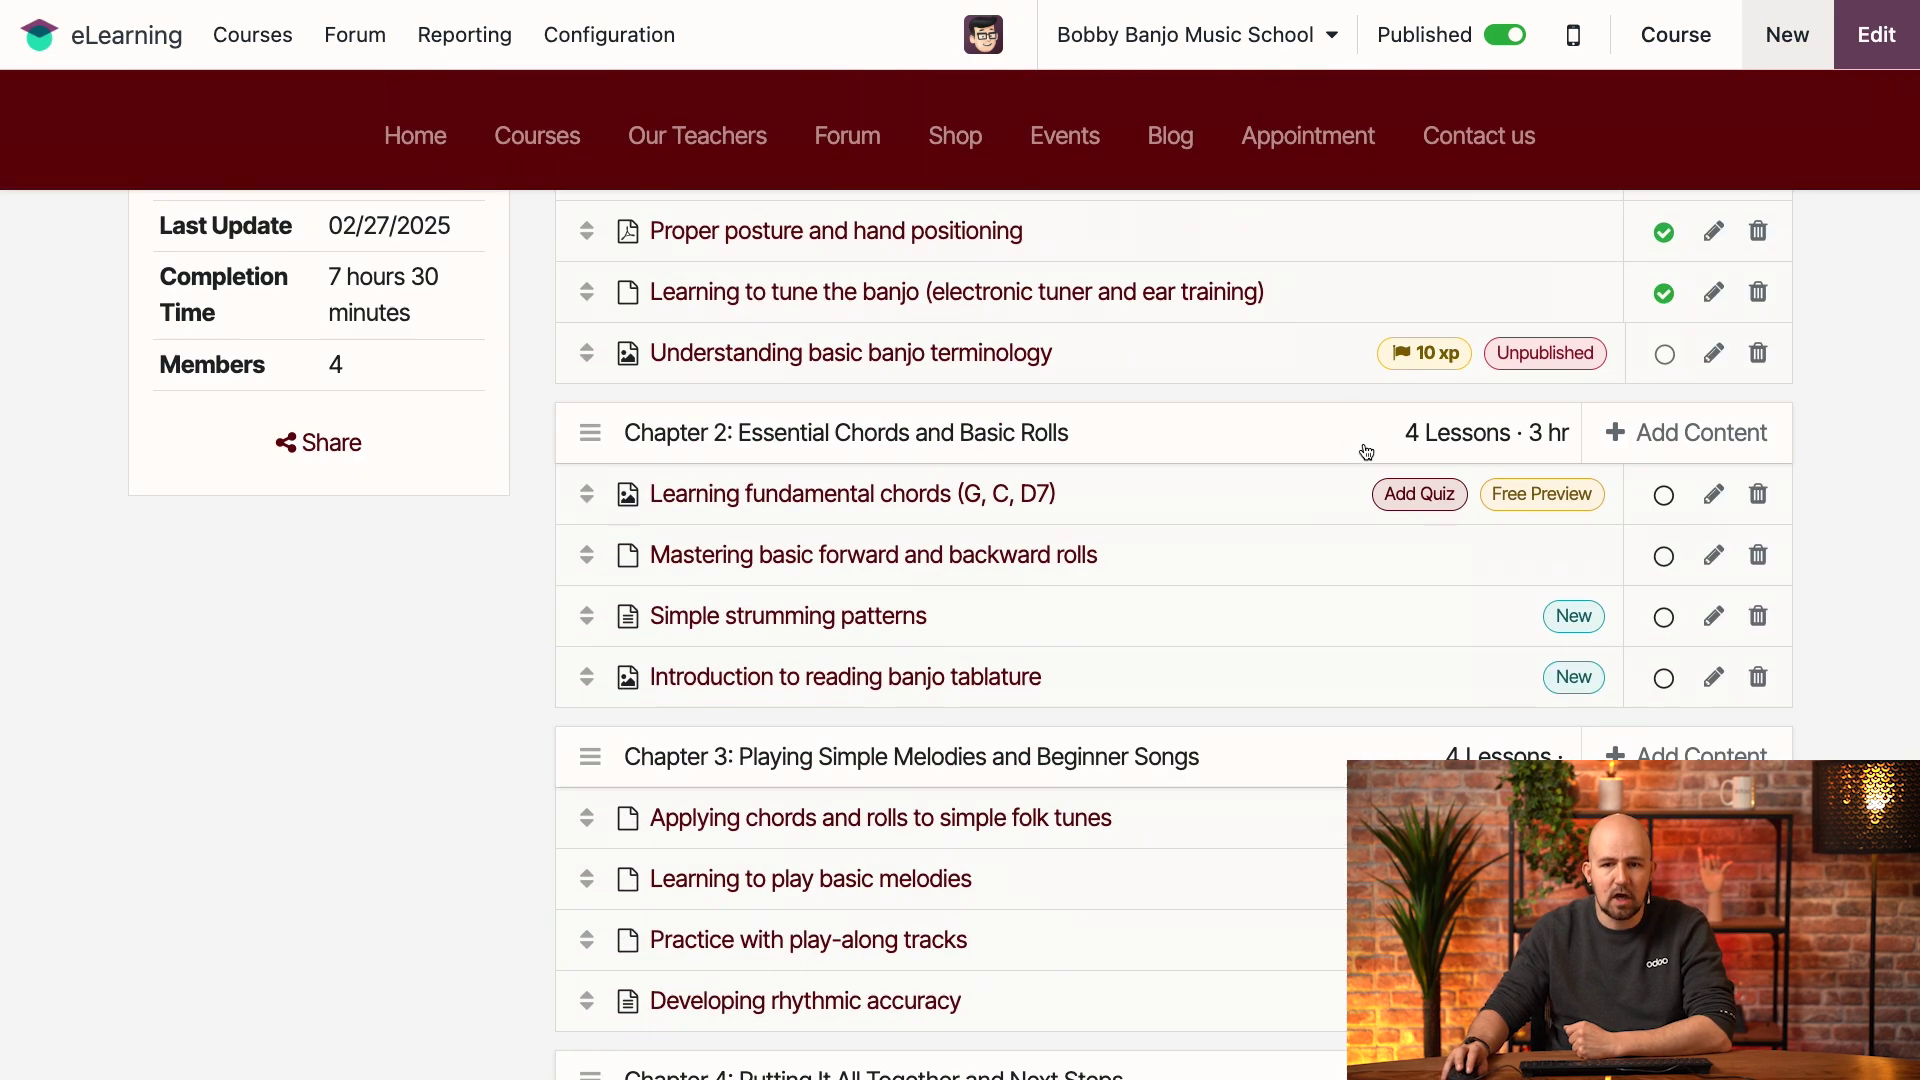
pyautogui.scroll(6, 599, 590)
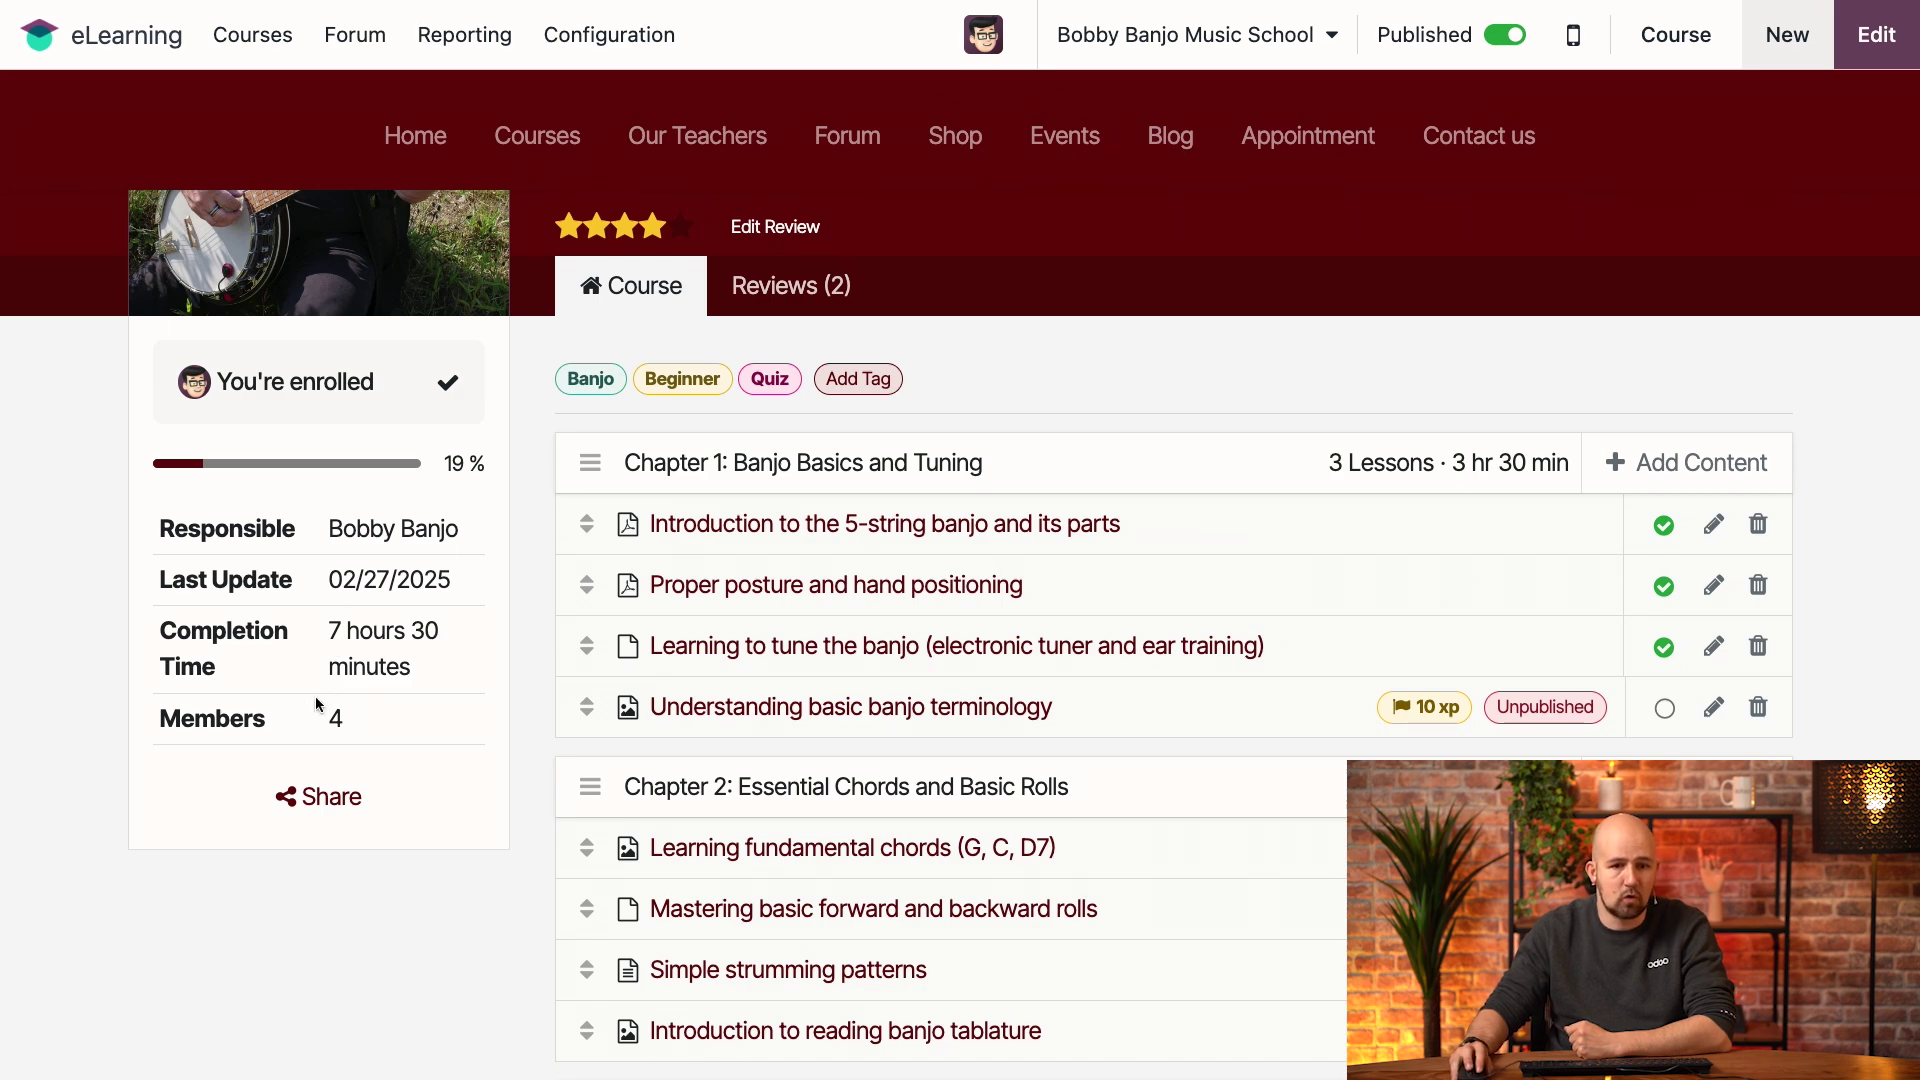
pyautogui.scroll(-1, 1110, 535)
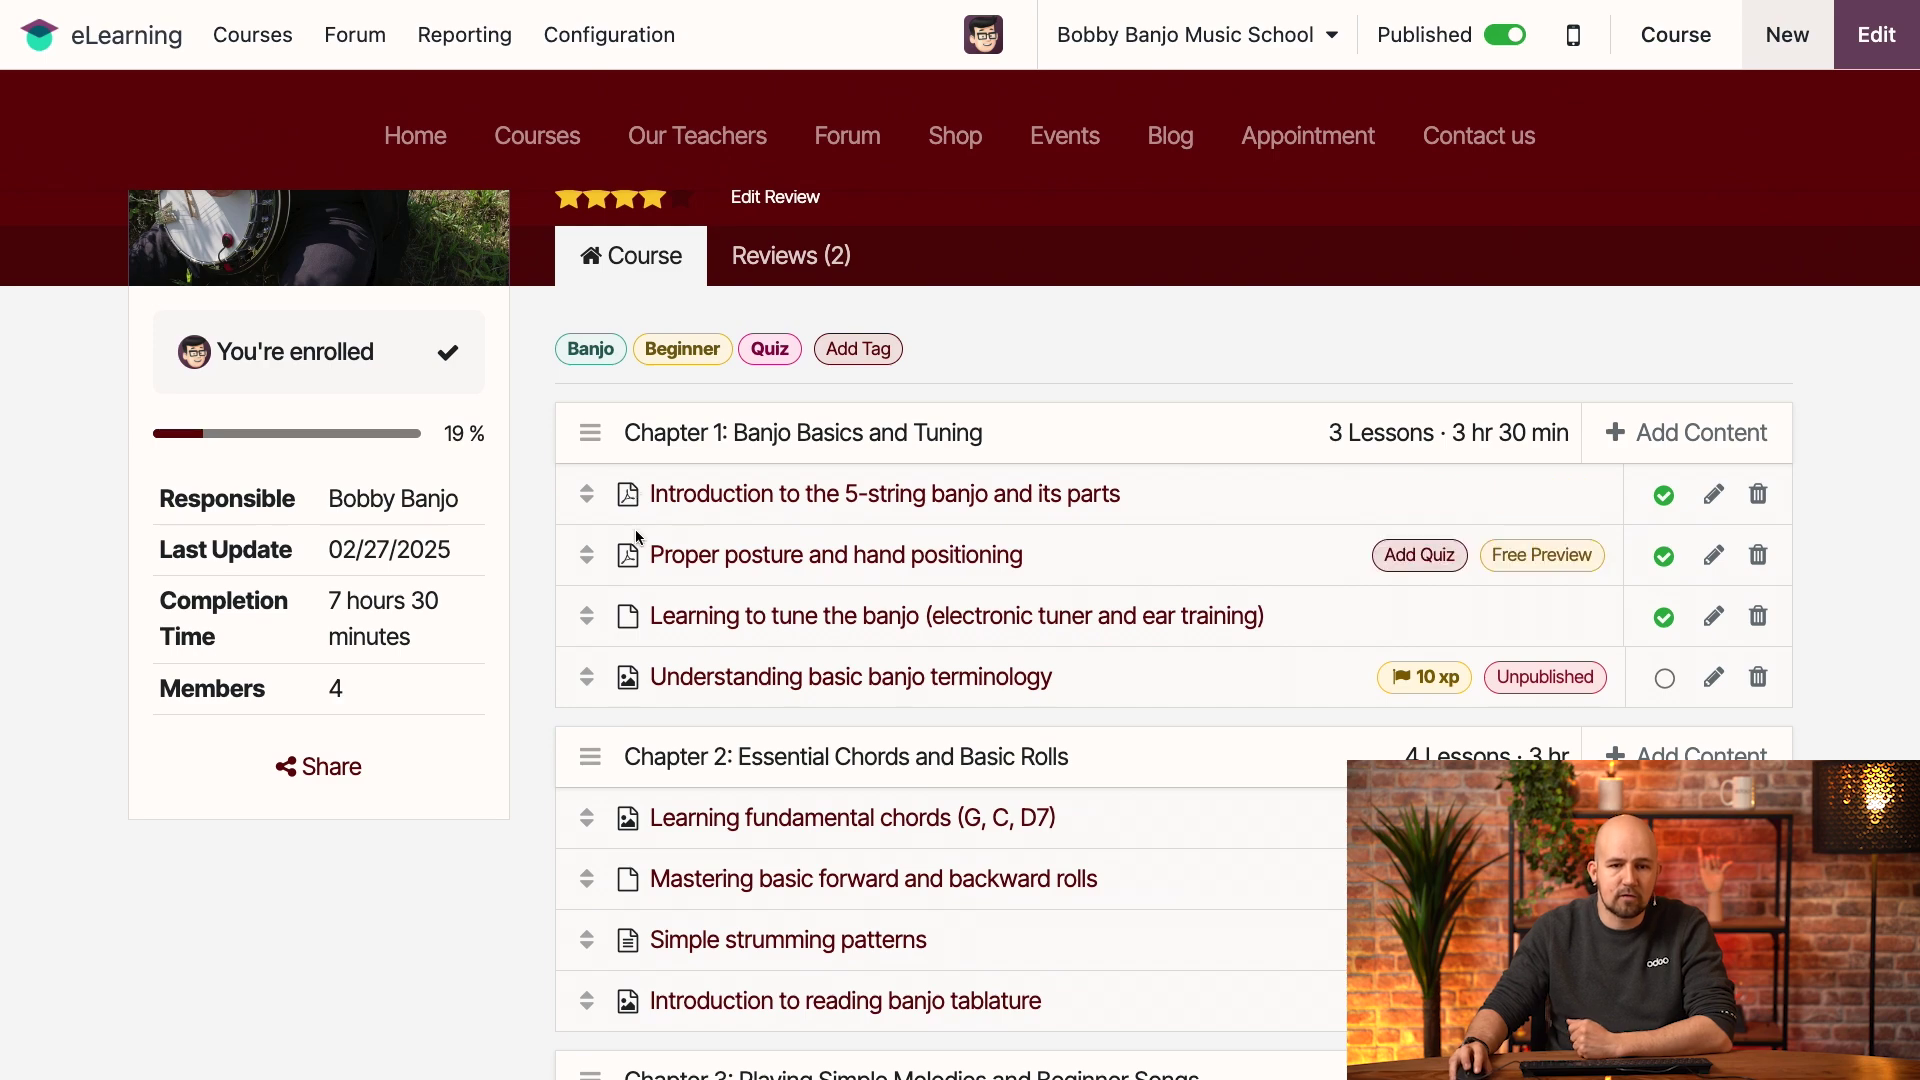
pyautogui.scroll(-9, 632, 694)
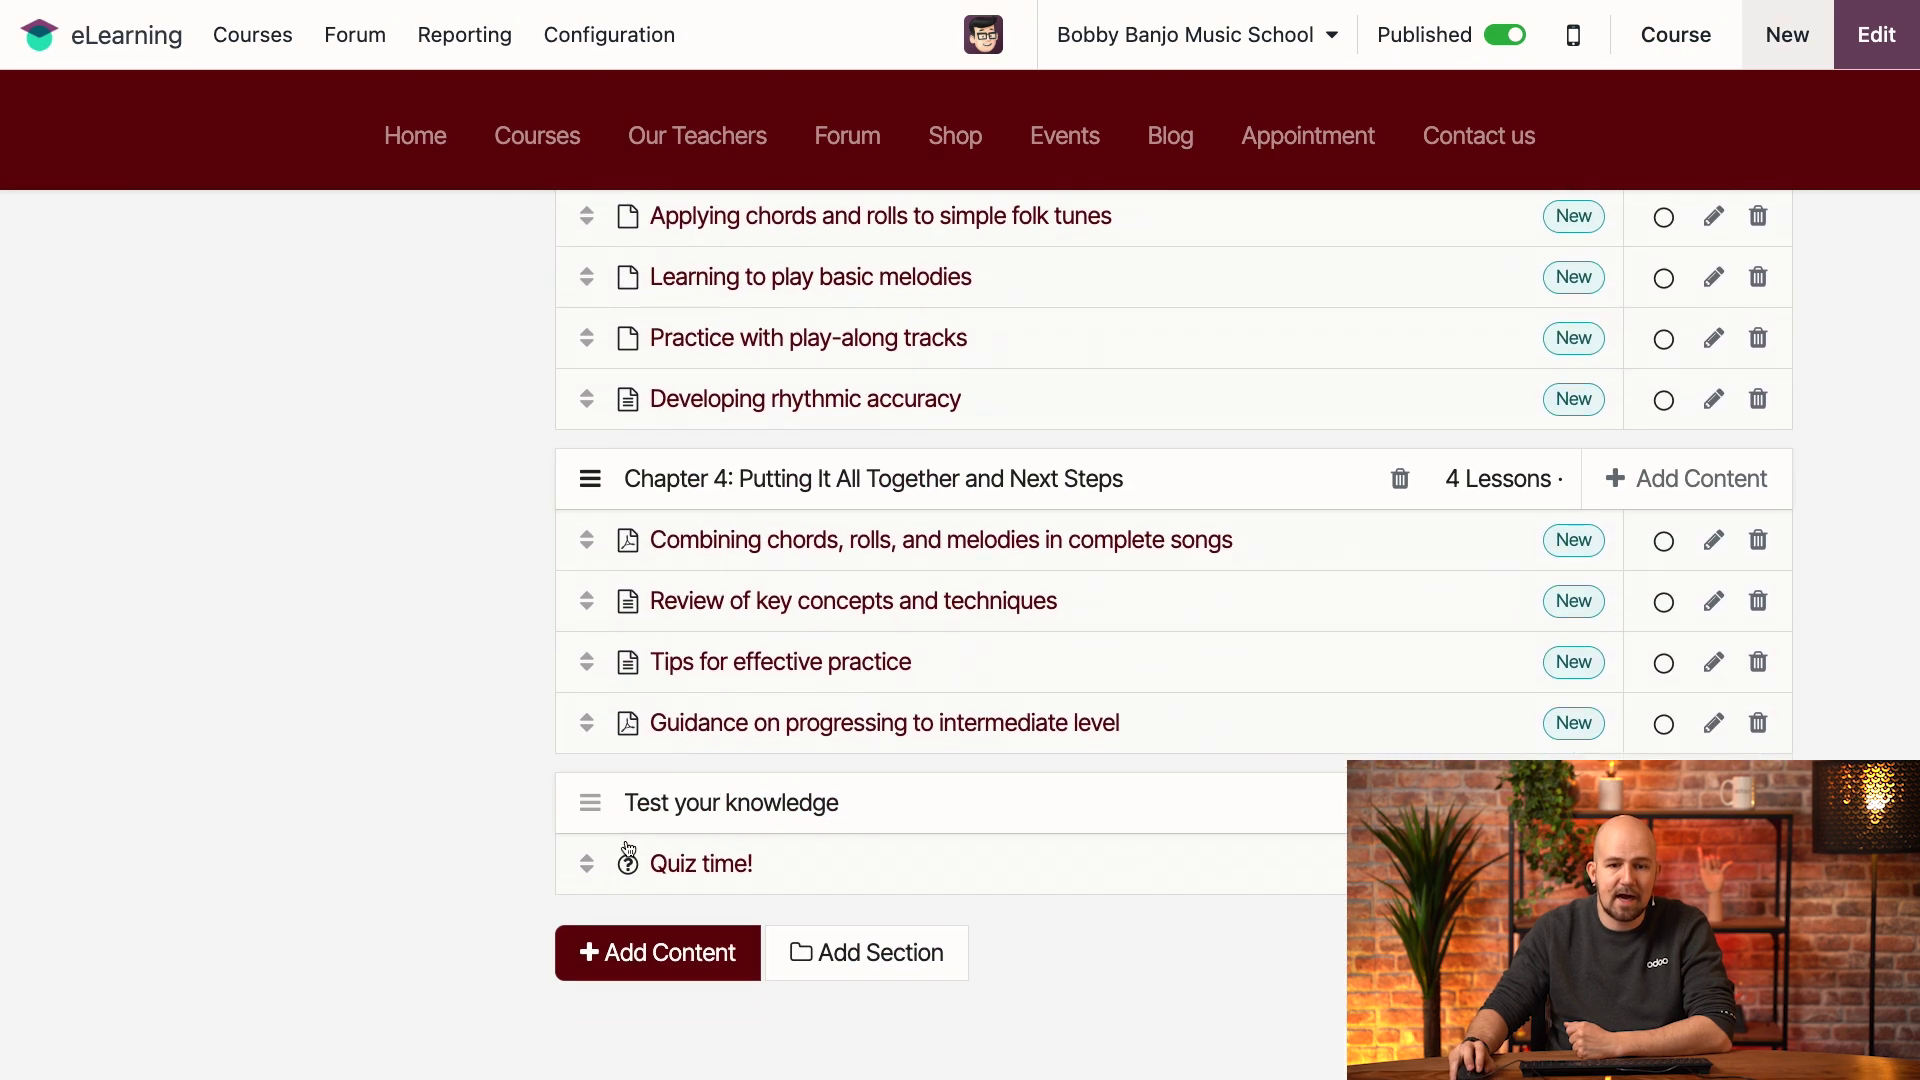
pyautogui.scroll(8, 1090, 596)
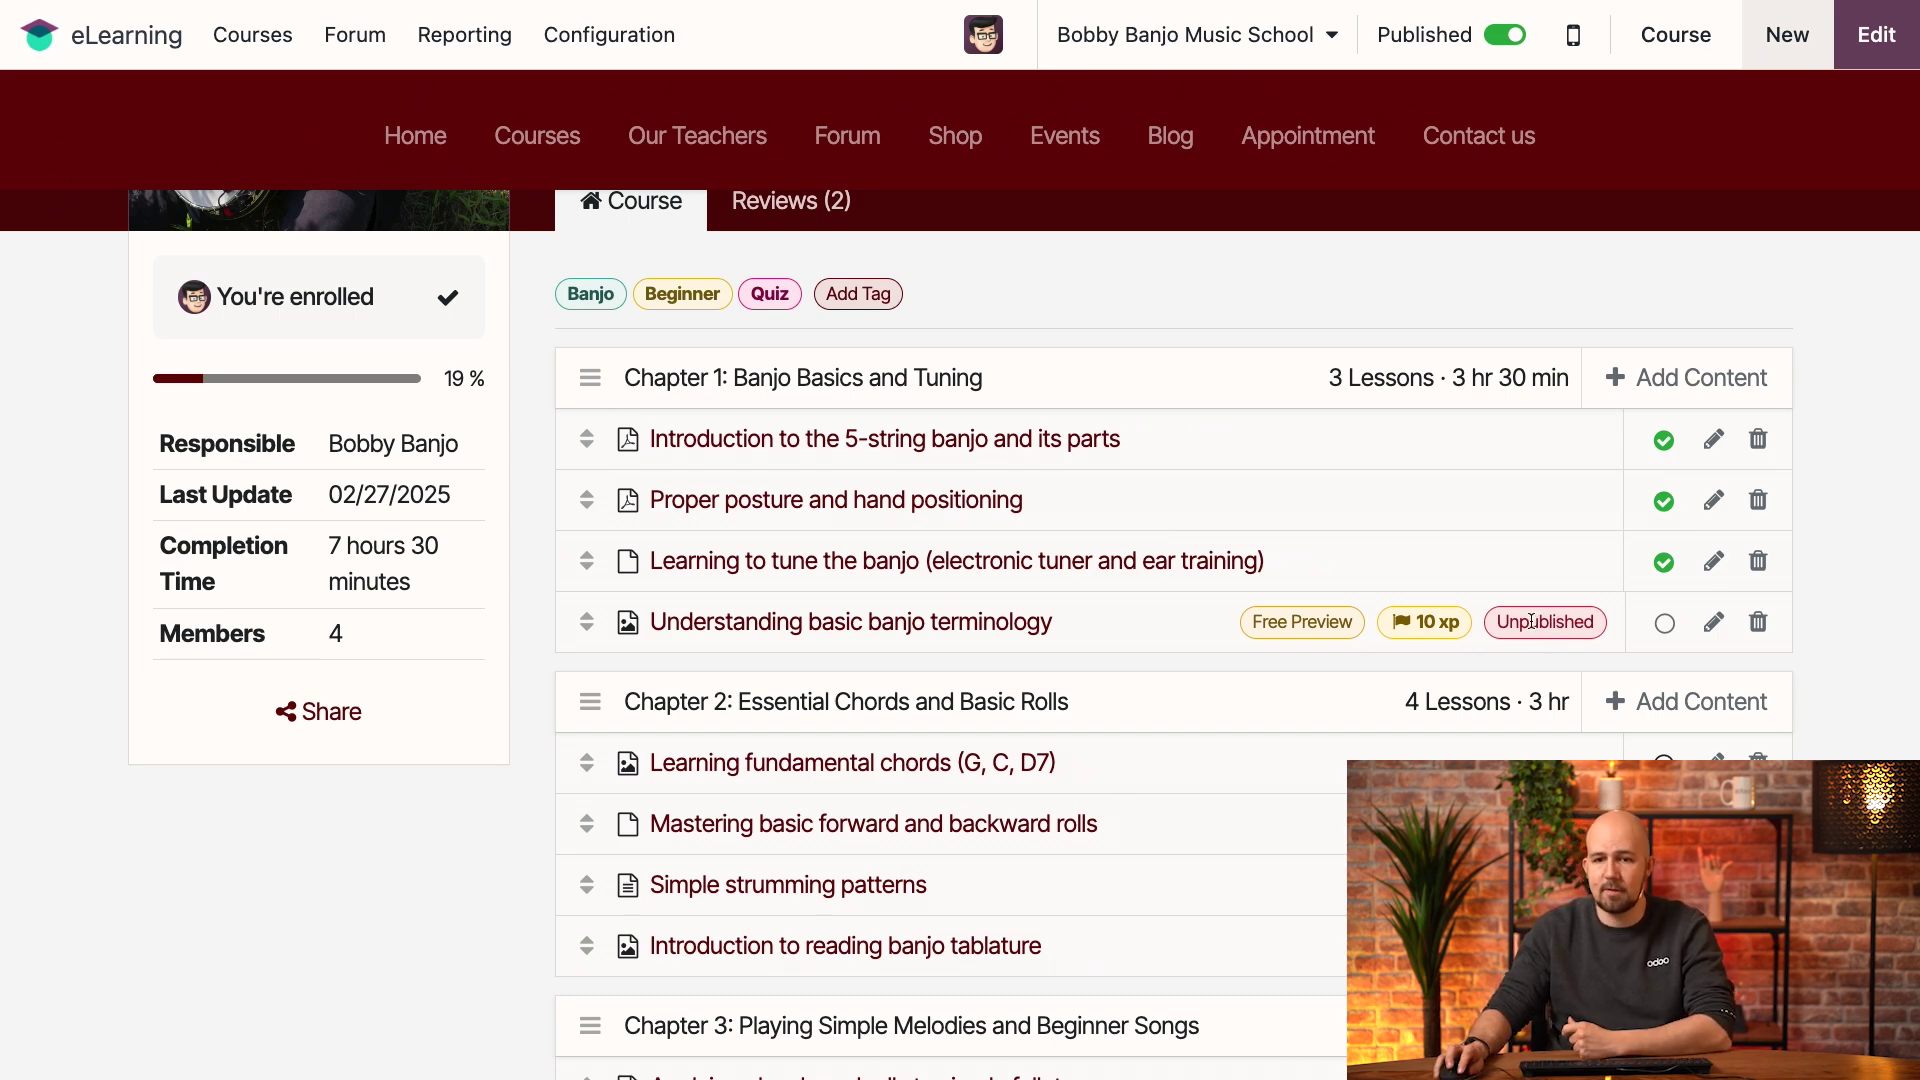
# Publish the 'Understanding basic banjo terminology' lesson and show its 10 XP banjo strings quiz.
pyautogui.click(896, 628)
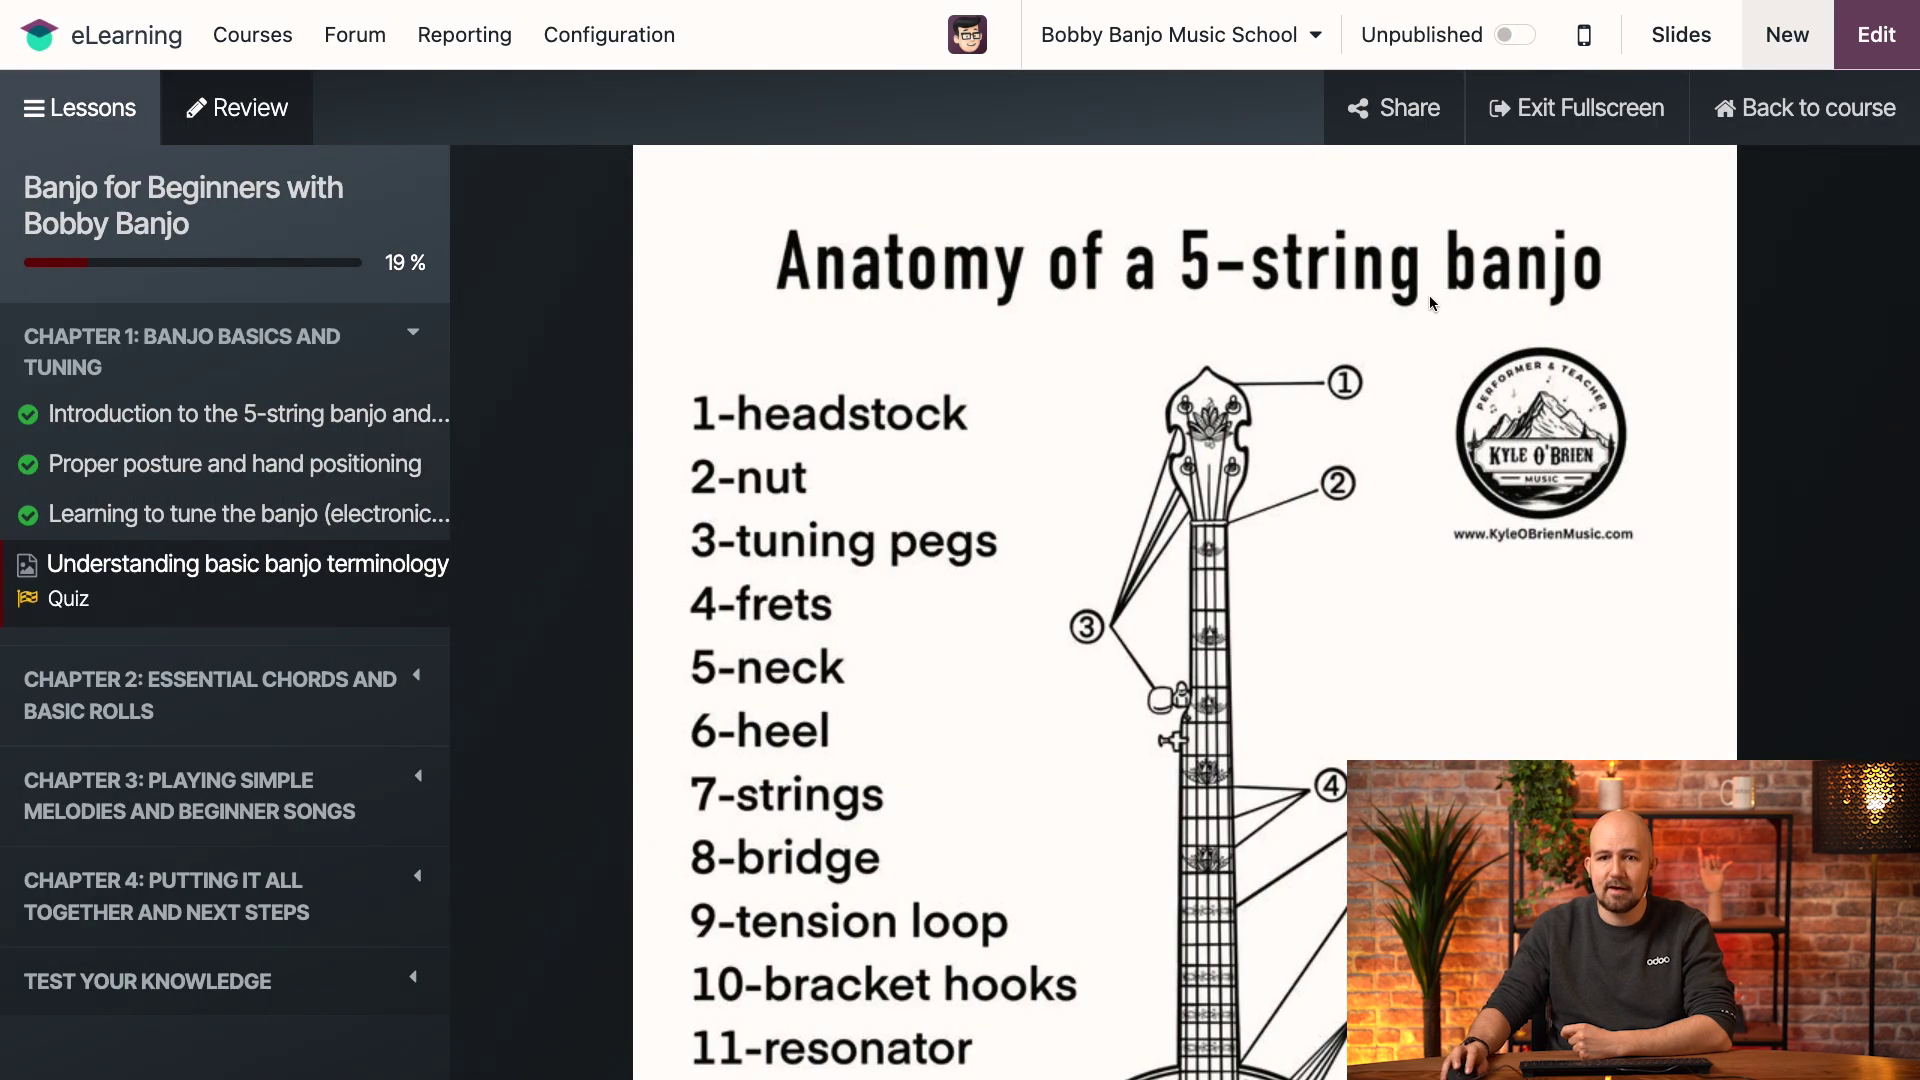
pyautogui.click(1514, 37)
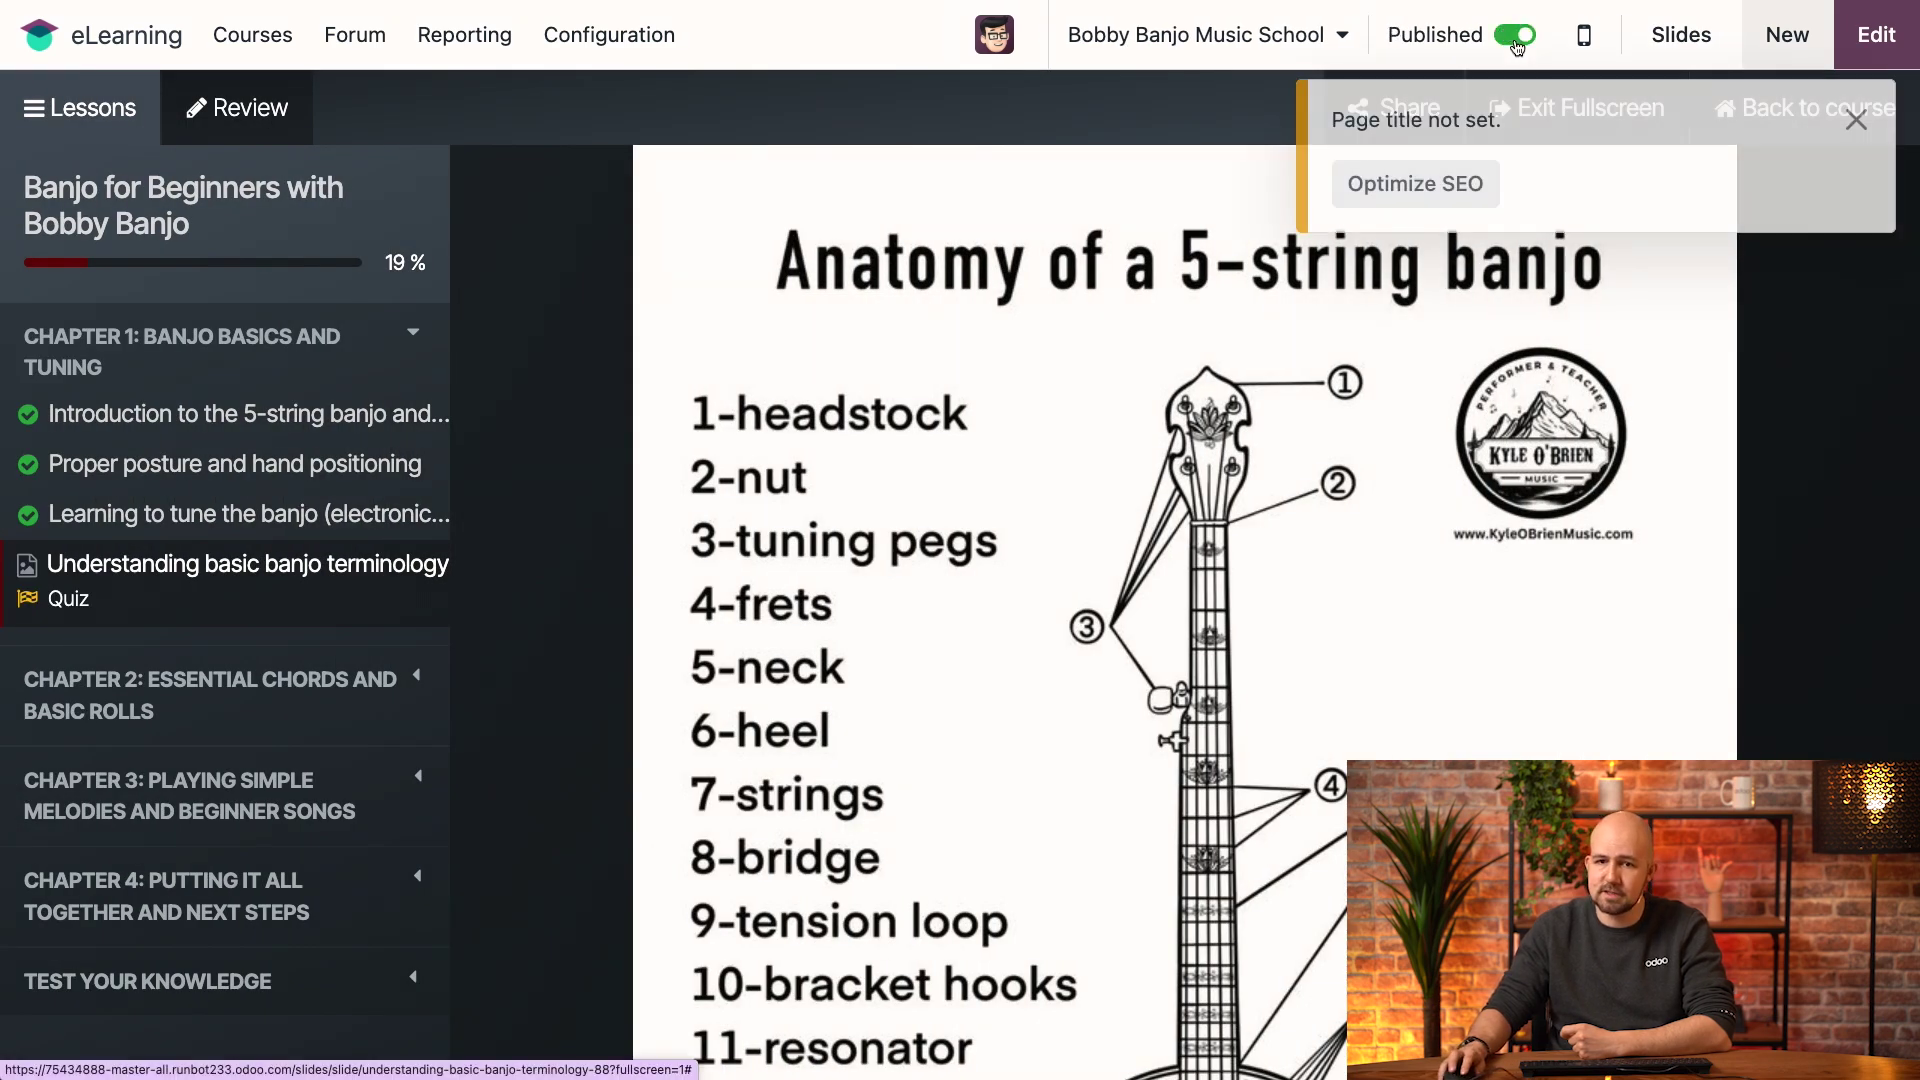
pyautogui.click(1862, 127)
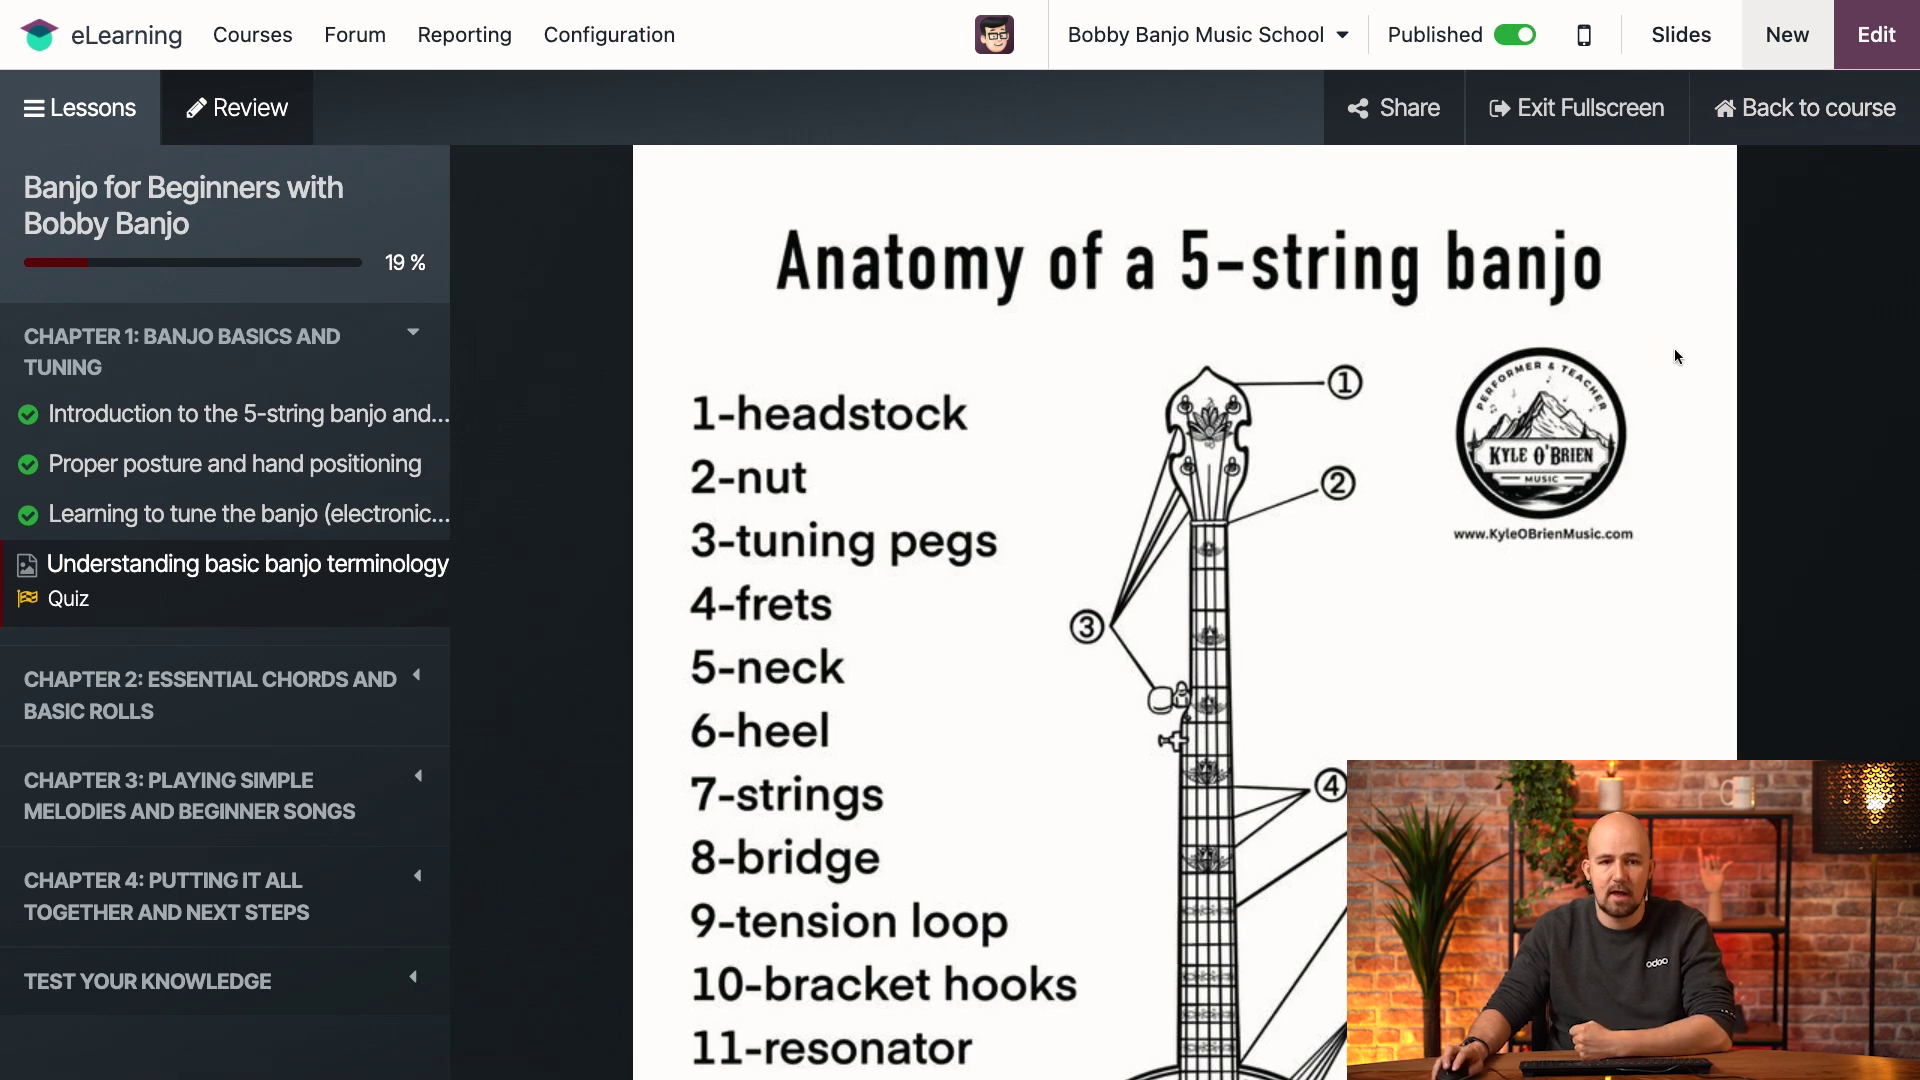
pyautogui.scroll(-2, 955, 600)
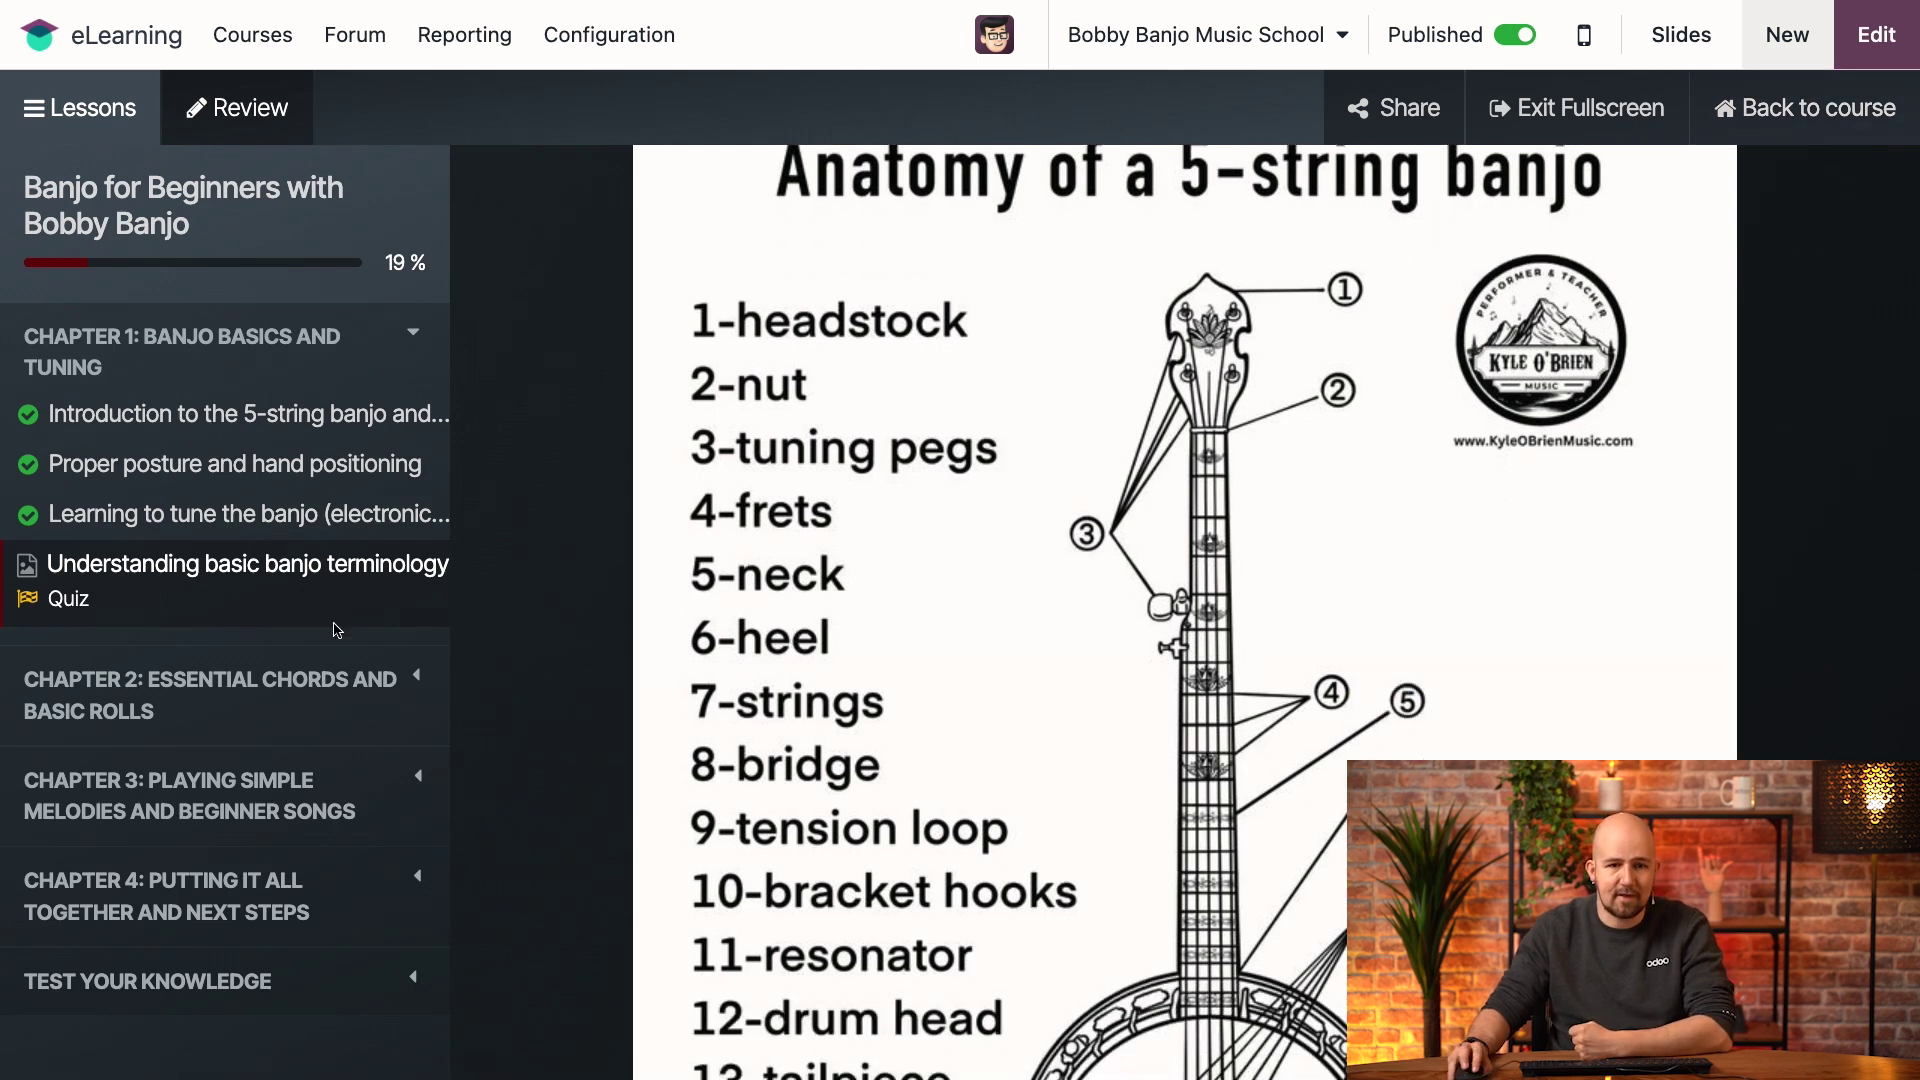
pyautogui.click(62, 605)
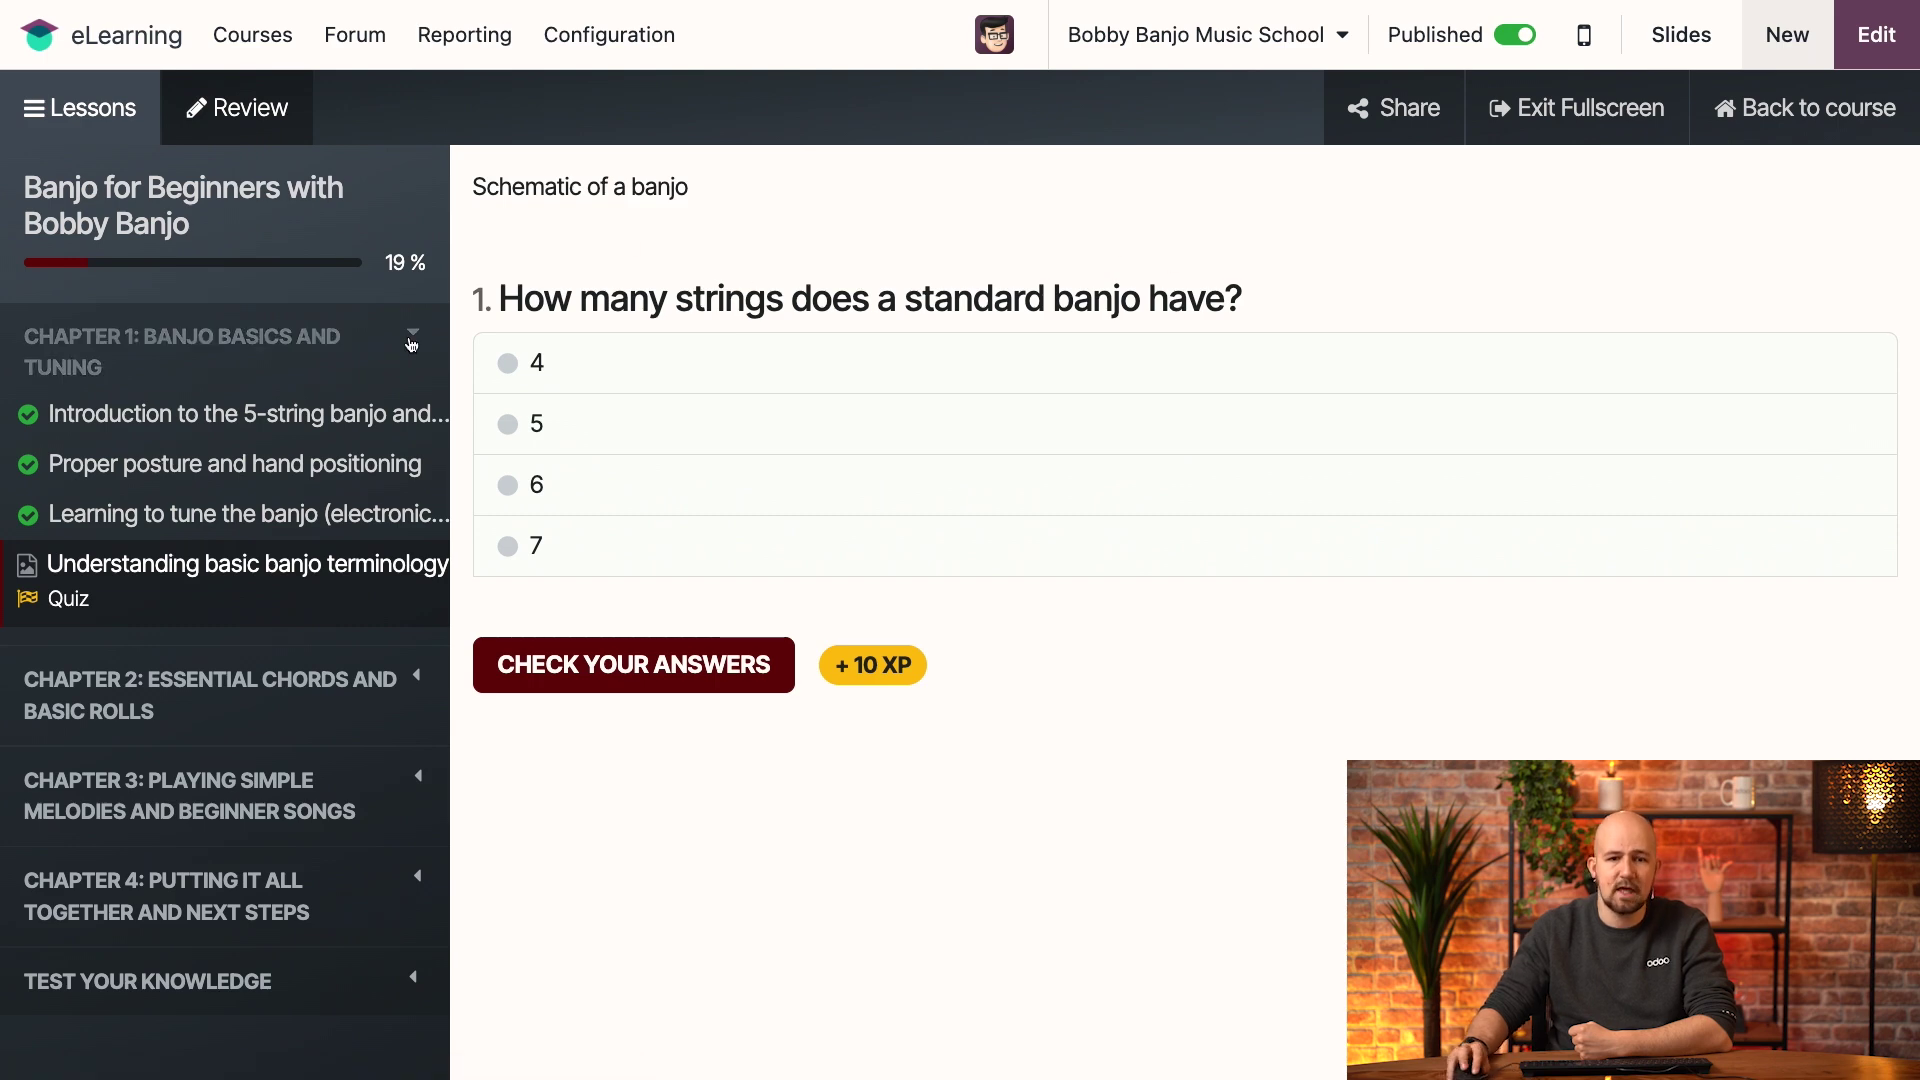
# Answer the quiz with 4 (graded wrong), then 5 (correct), earning 7 XP.
pyautogui.click(506, 384)
pyautogui.click(585, 680)
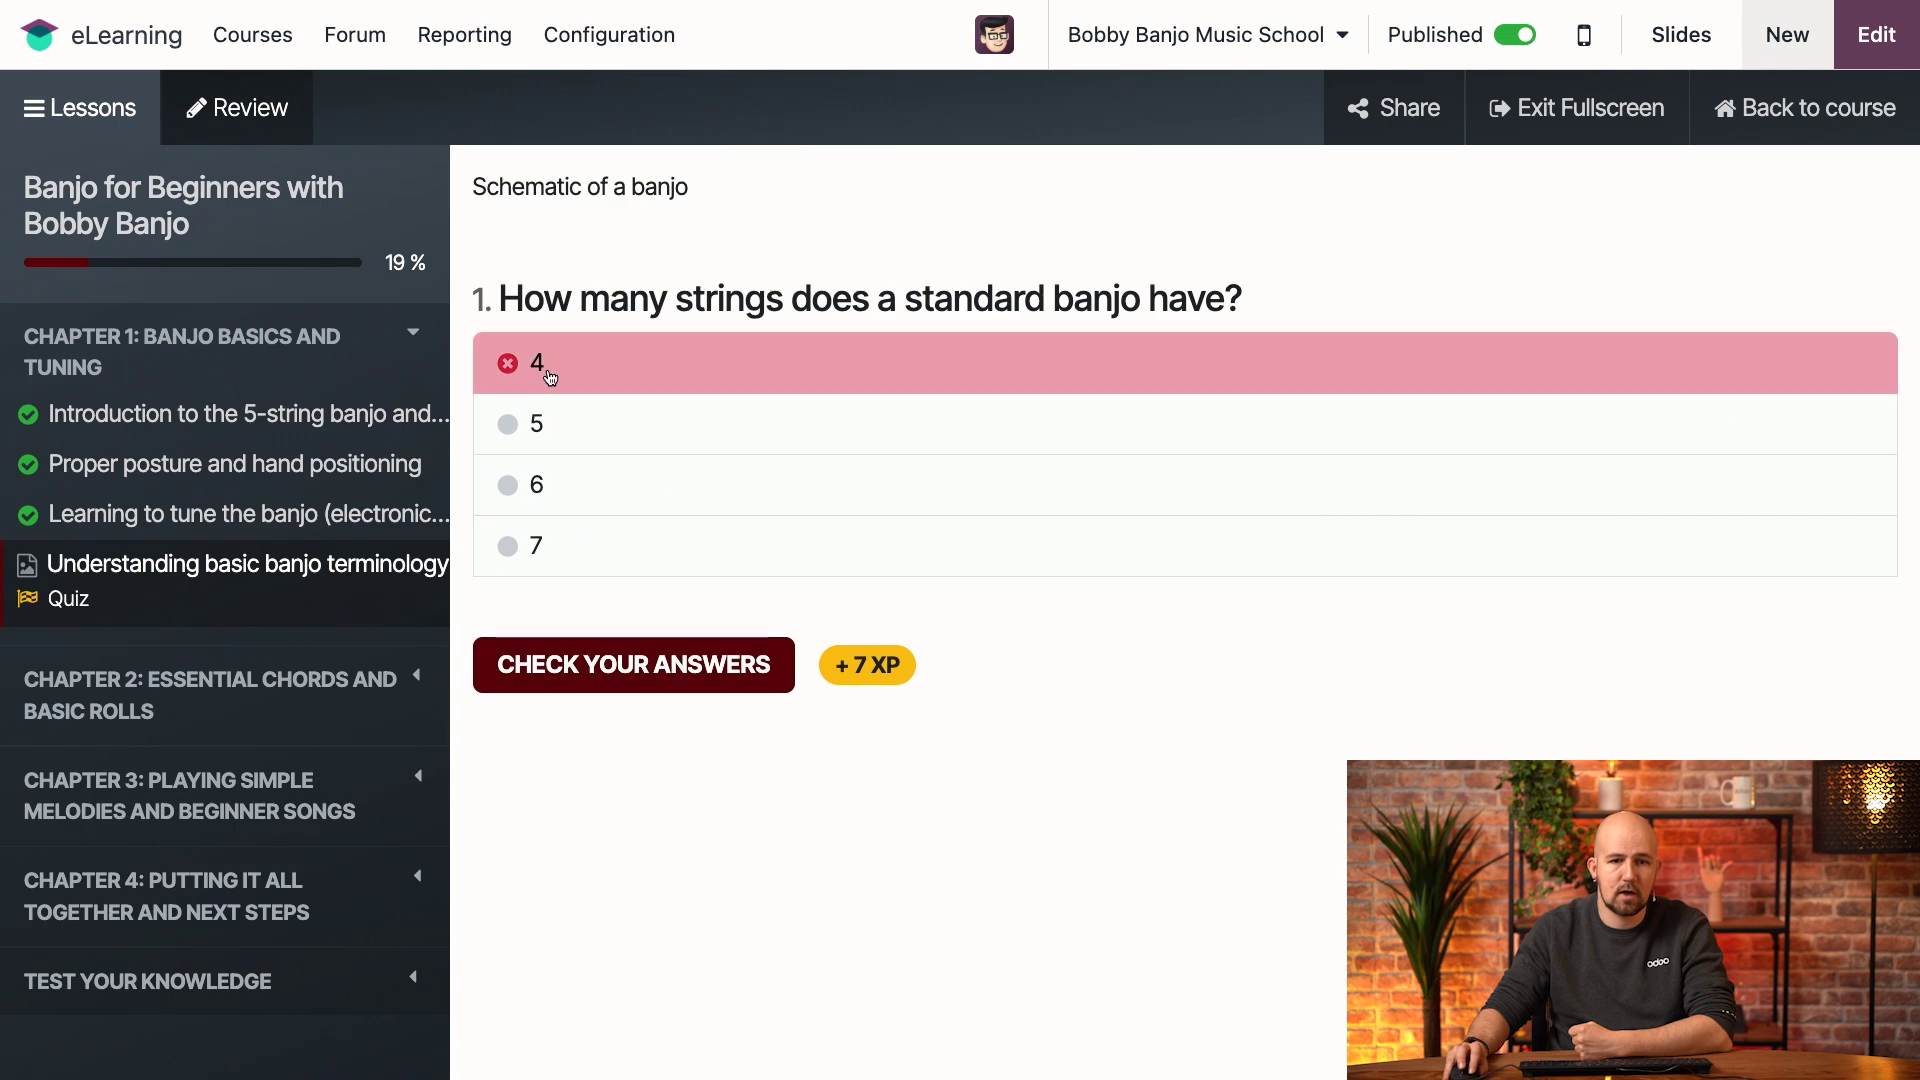
pyautogui.click(512, 424)
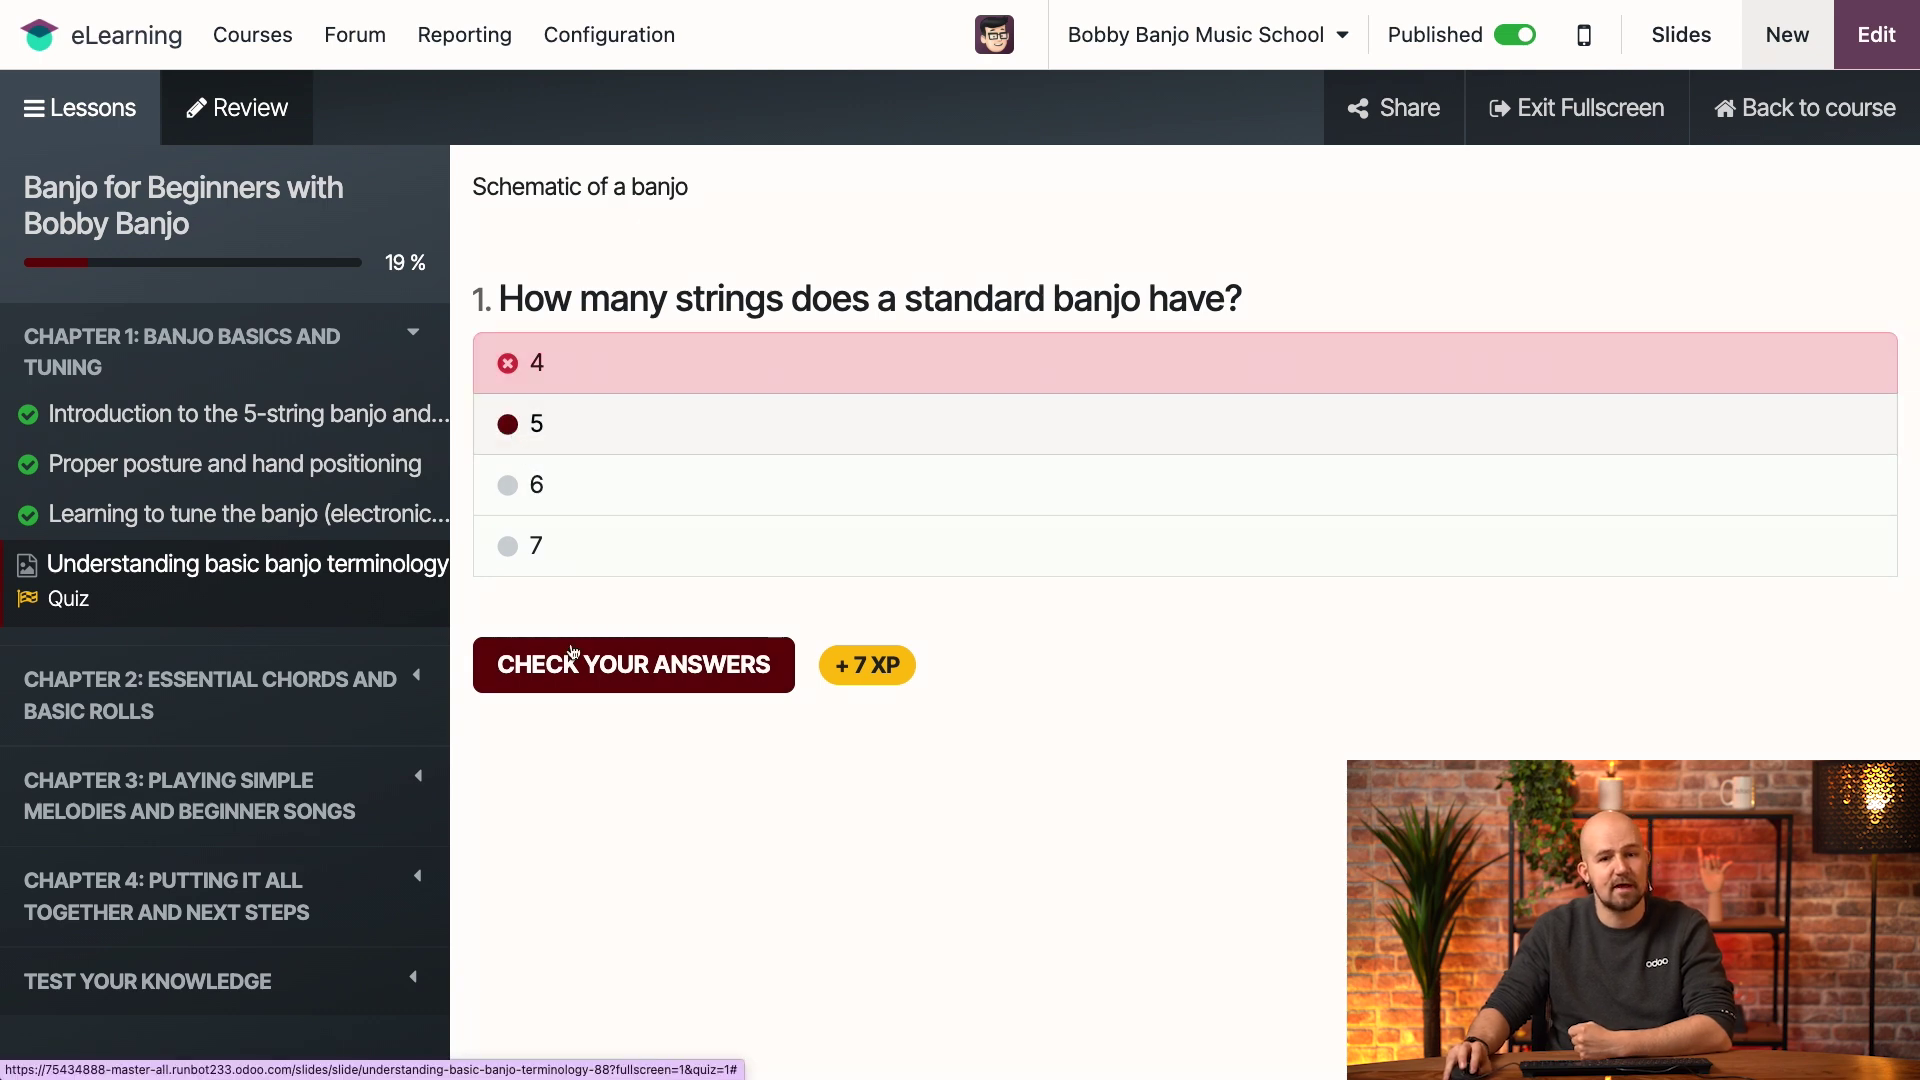
pyautogui.click(576, 670)
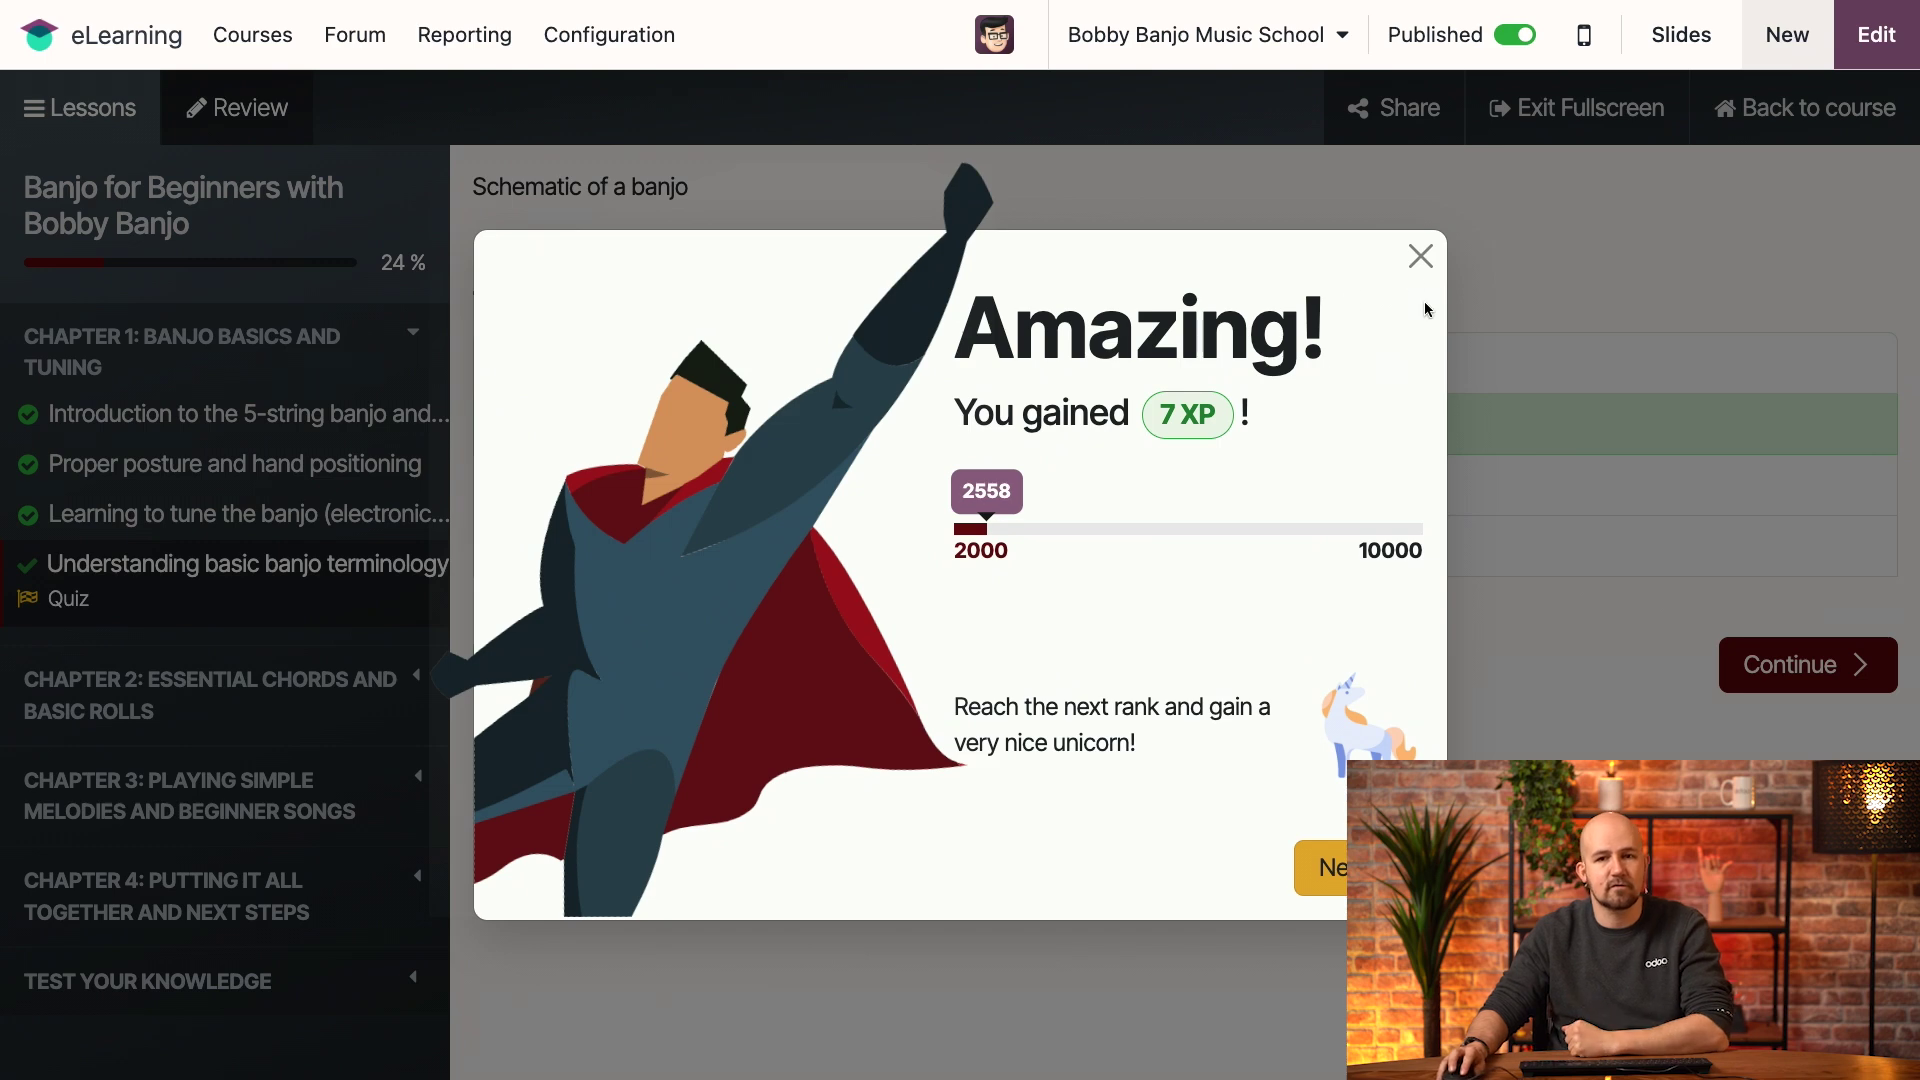
pyautogui.click(1421, 258)
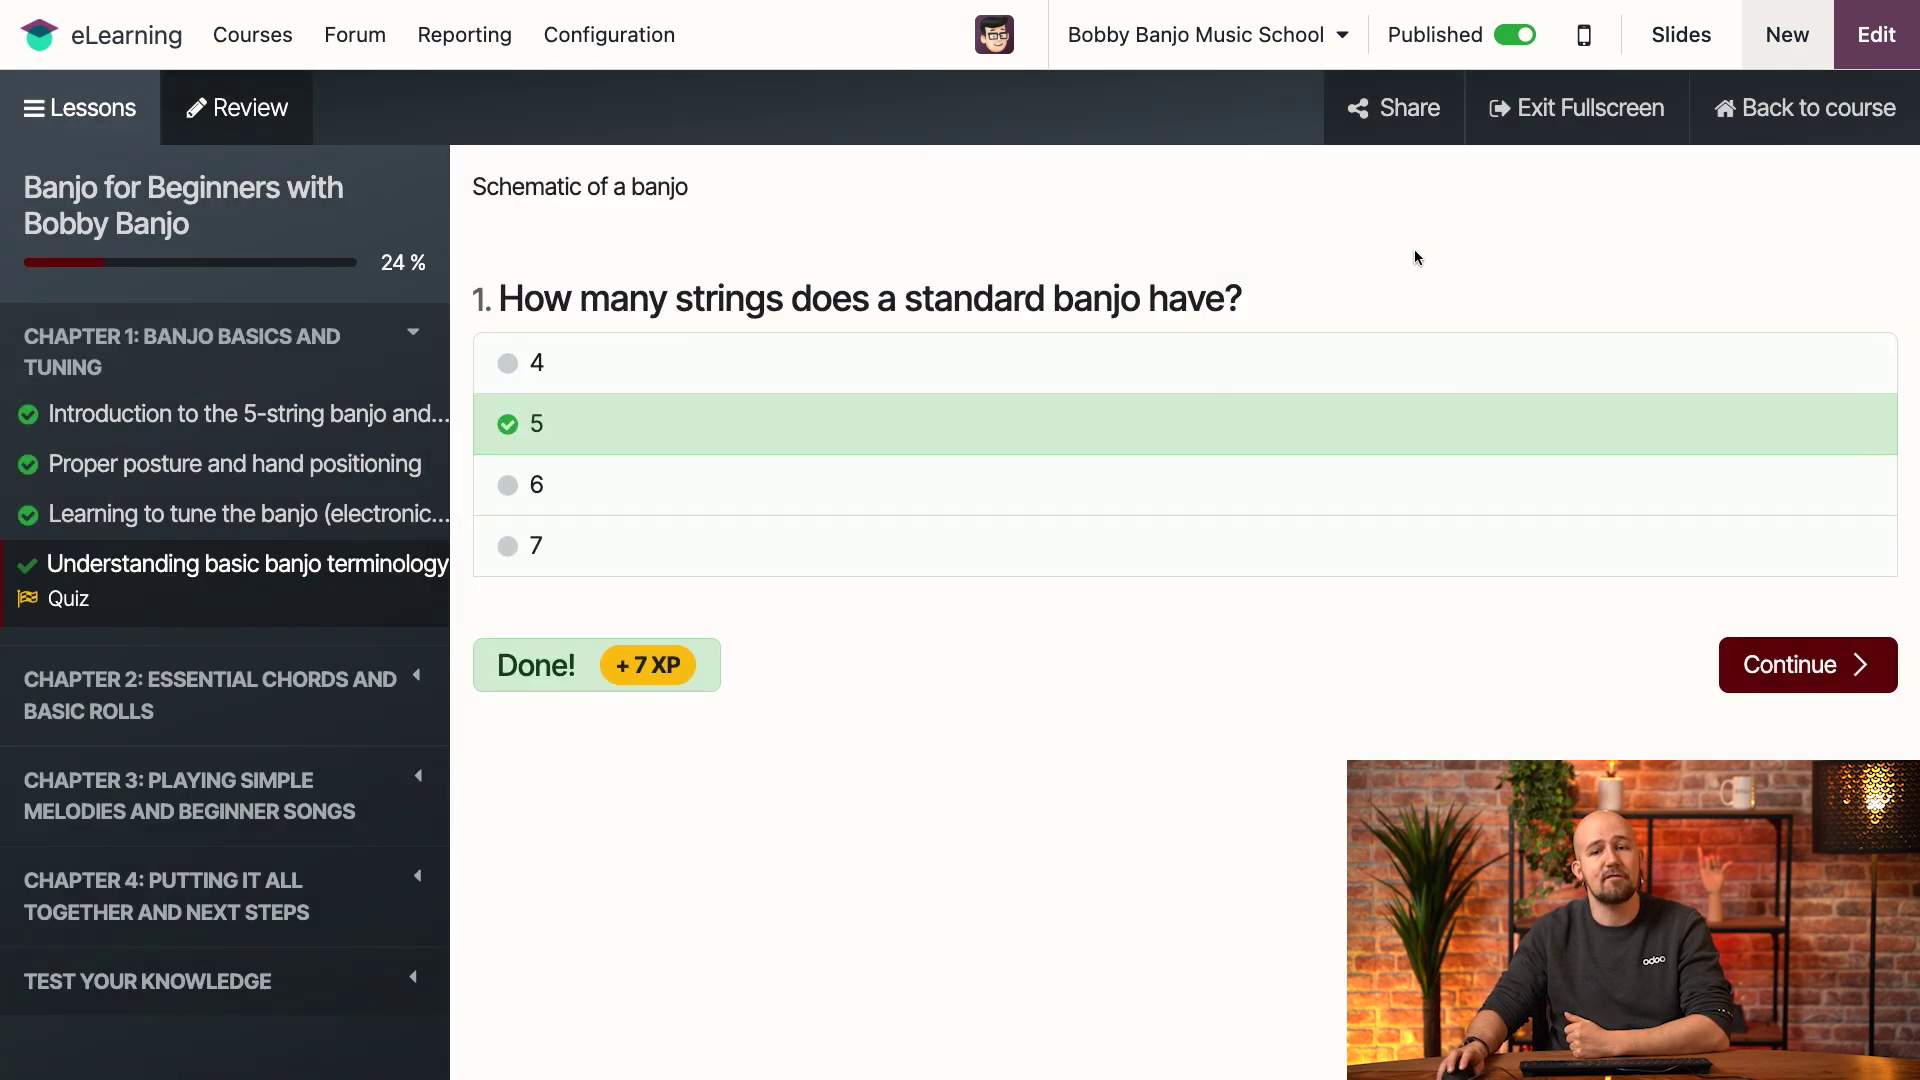